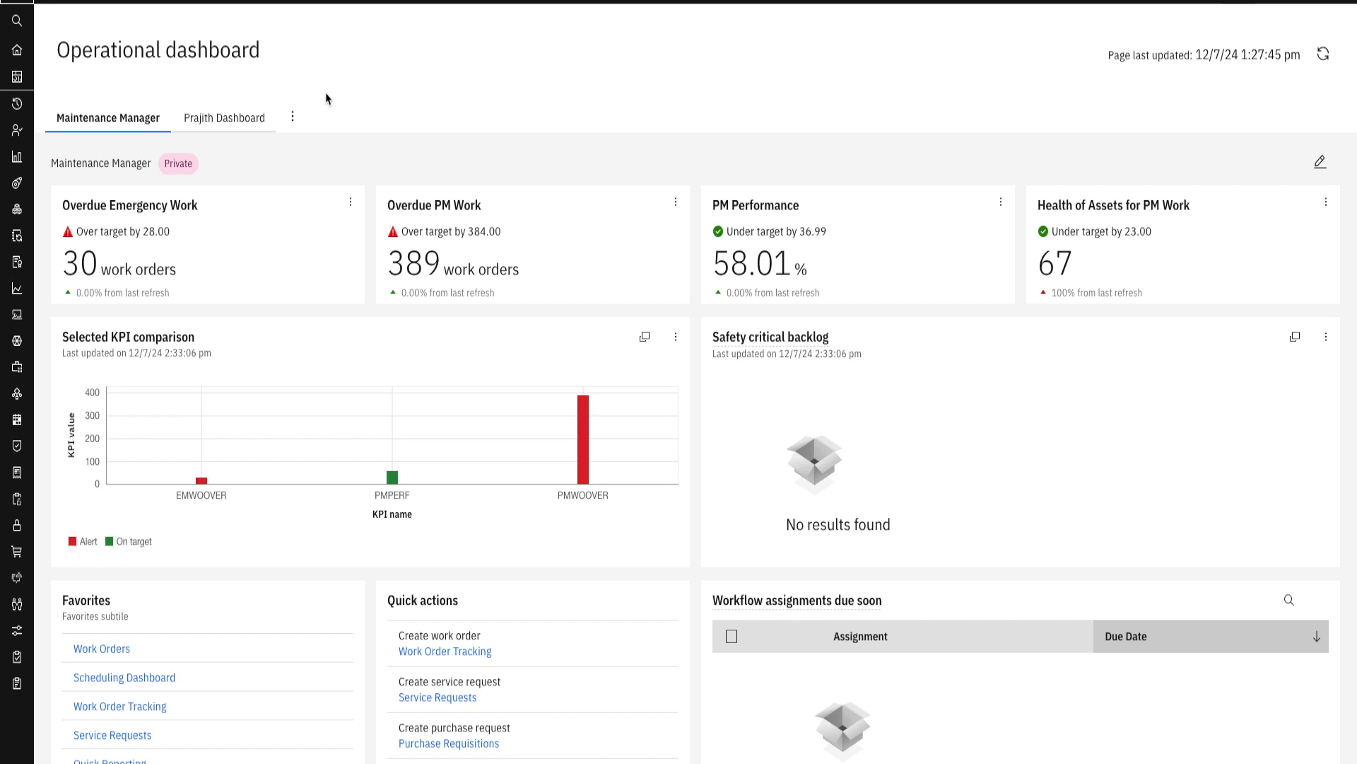
- Examine the KPI, favorites, quick actions, workflow assignment and work queue cards on the Maintenance Manager dashboard
{"action": "scroll", "coordinate": [364, 135], "scroll_direction": "down", "scroll_amount": 3}
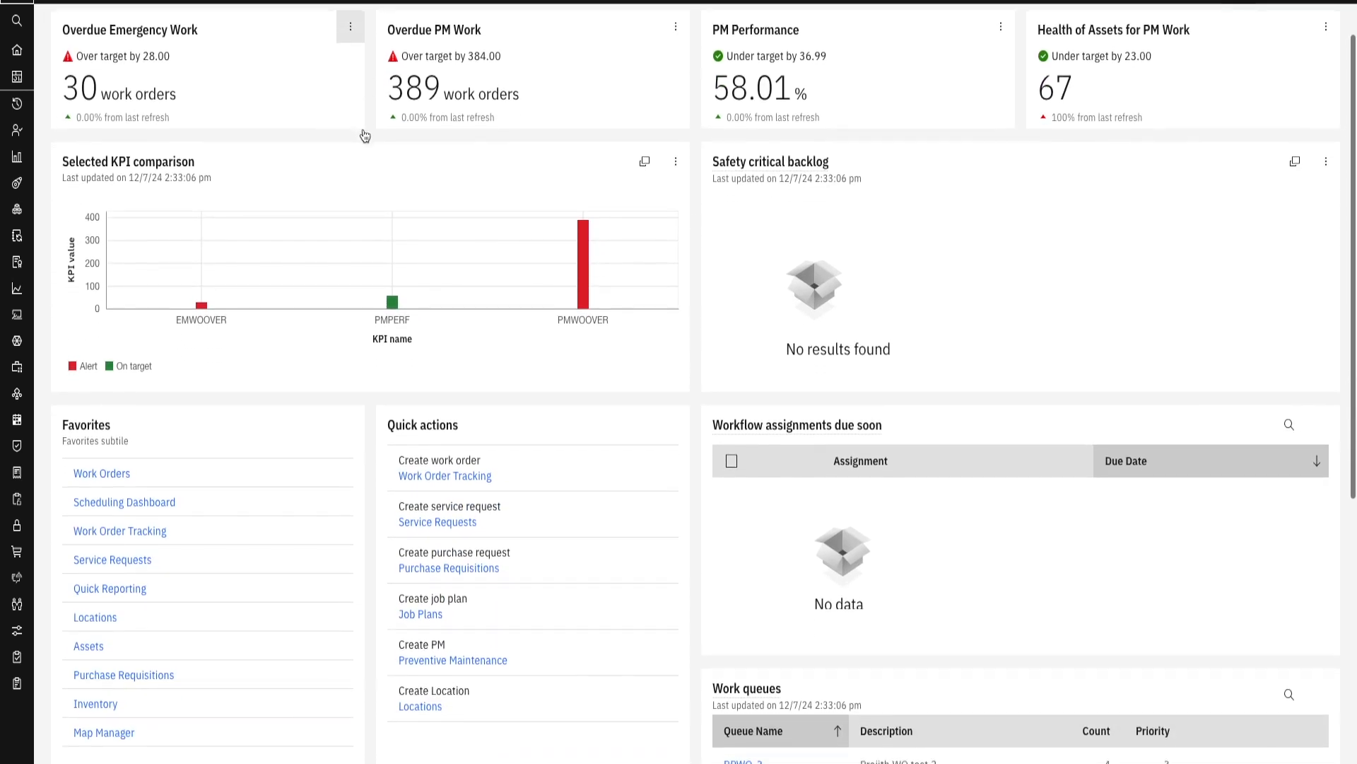
{"action": "scroll", "coordinate": [365, 135], "scroll_direction": "down", "scroll_amount": 2}
{"action": "scroll", "coordinate": [364, 134], "scroll_direction": "up", "scroll_amount": 5}
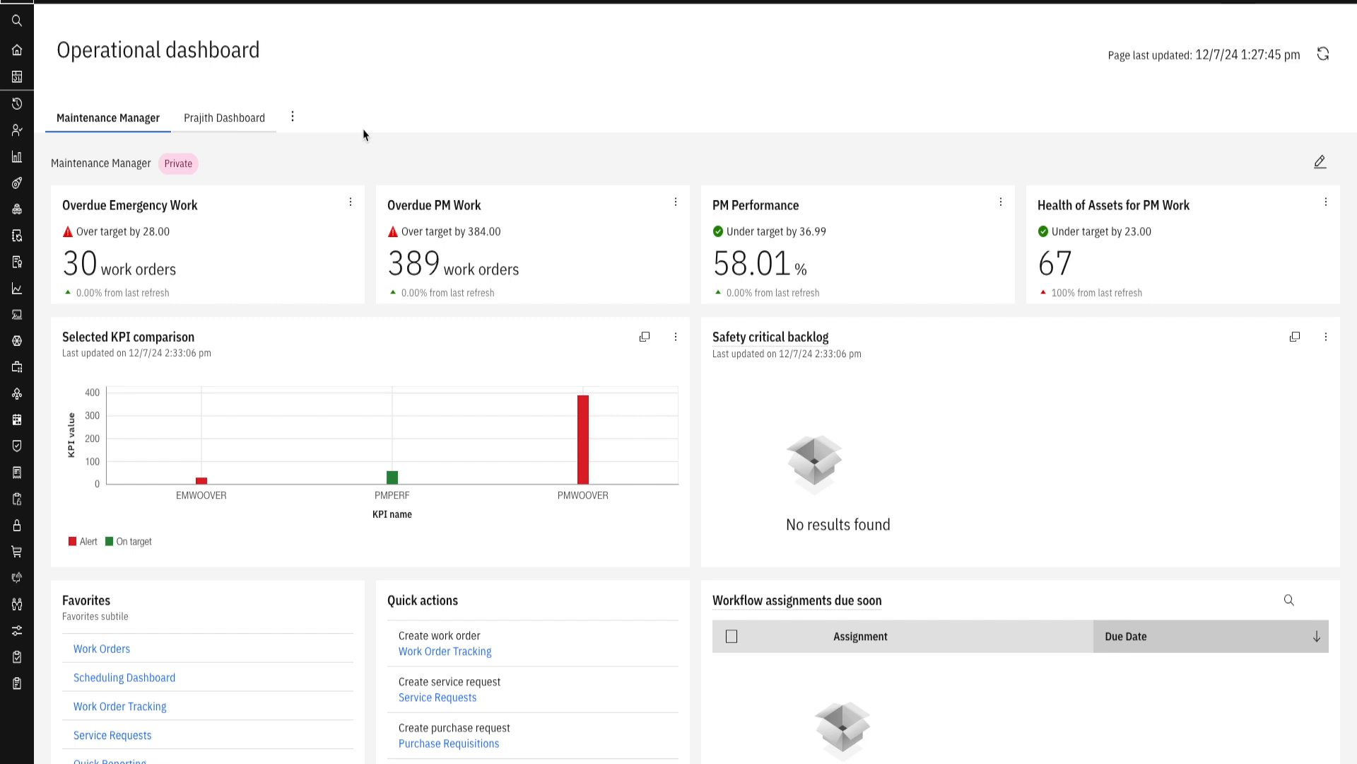
{"action": "scroll", "coordinate": [521, 442], "scroll_direction": "down", "scroll_amount": 3}
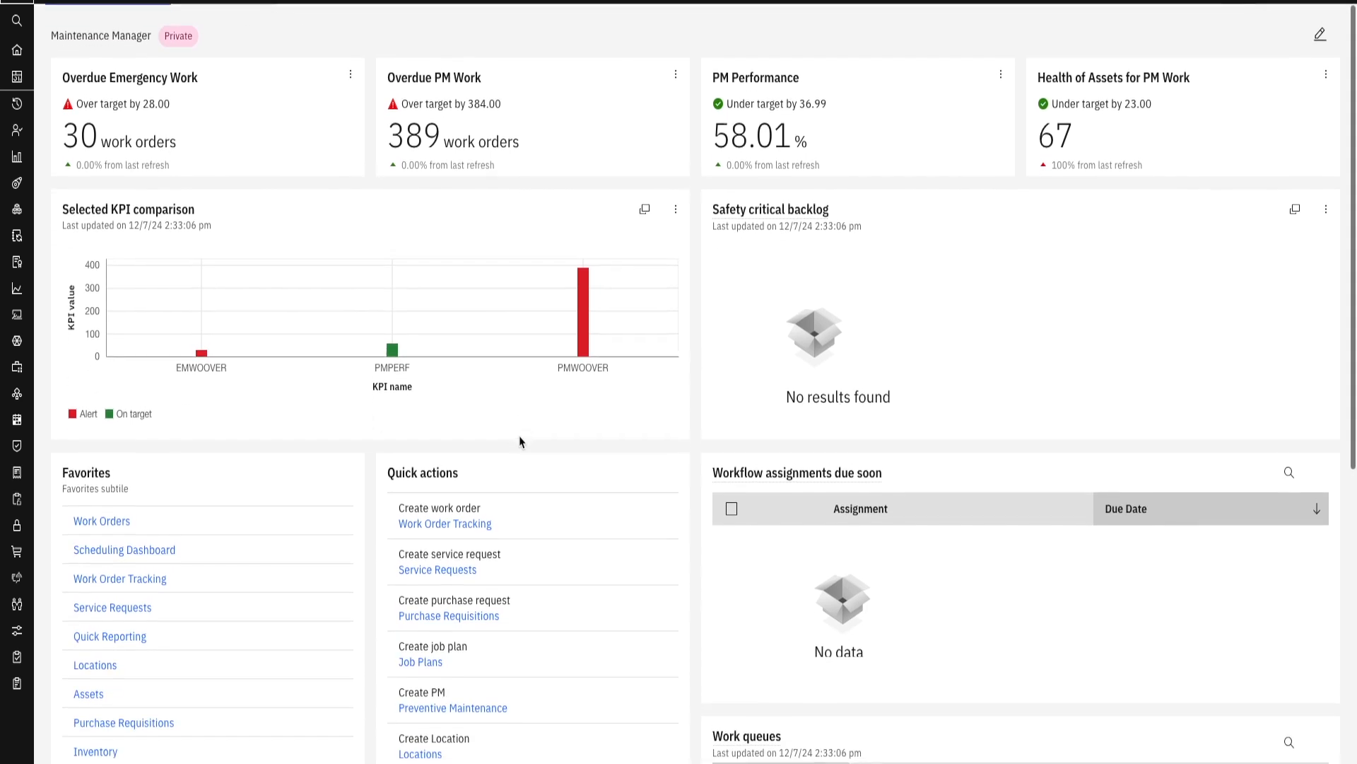
{"action": "scroll", "coordinate": [519, 442], "scroll_direction": "up", "scroll_amount": 3}
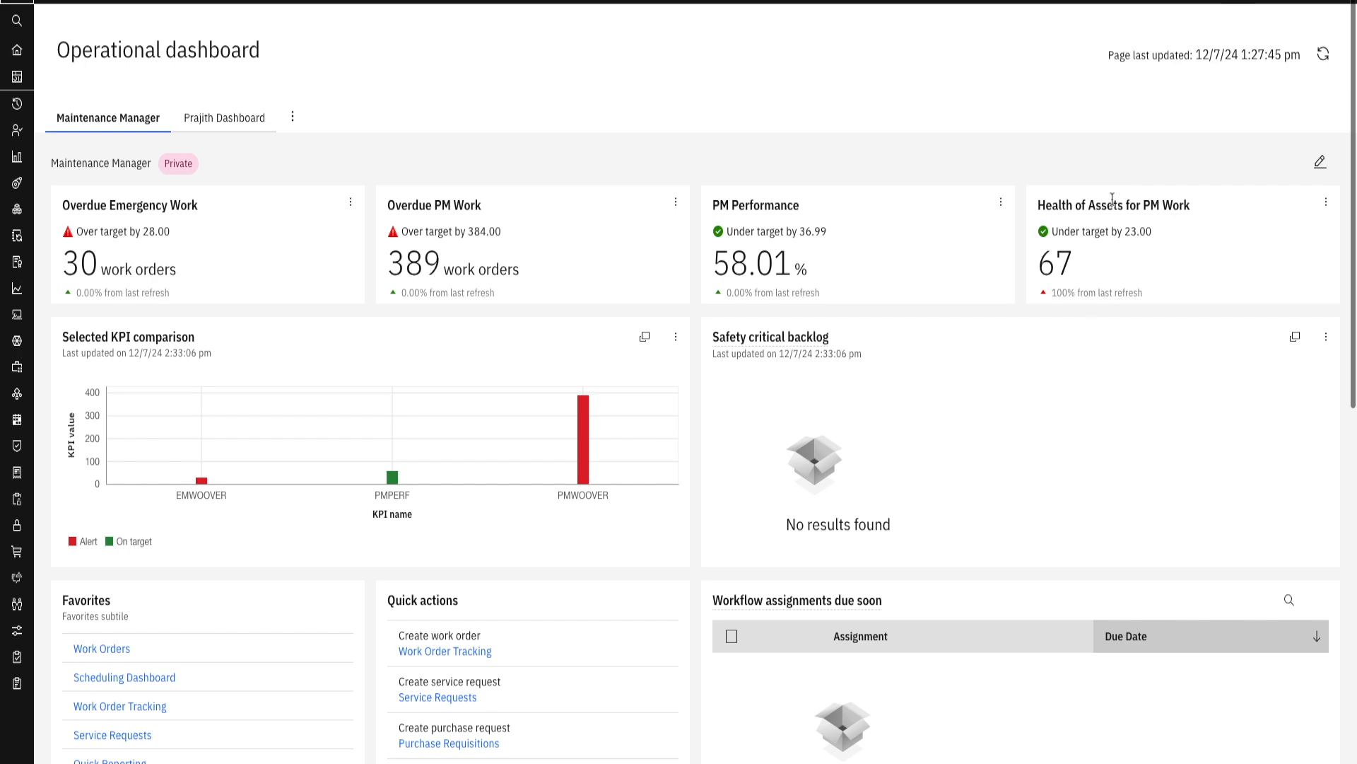
{"action": "scroll", "coordinate": [359, 311], "scroll_direction": "down", "scroll_amount": 5}
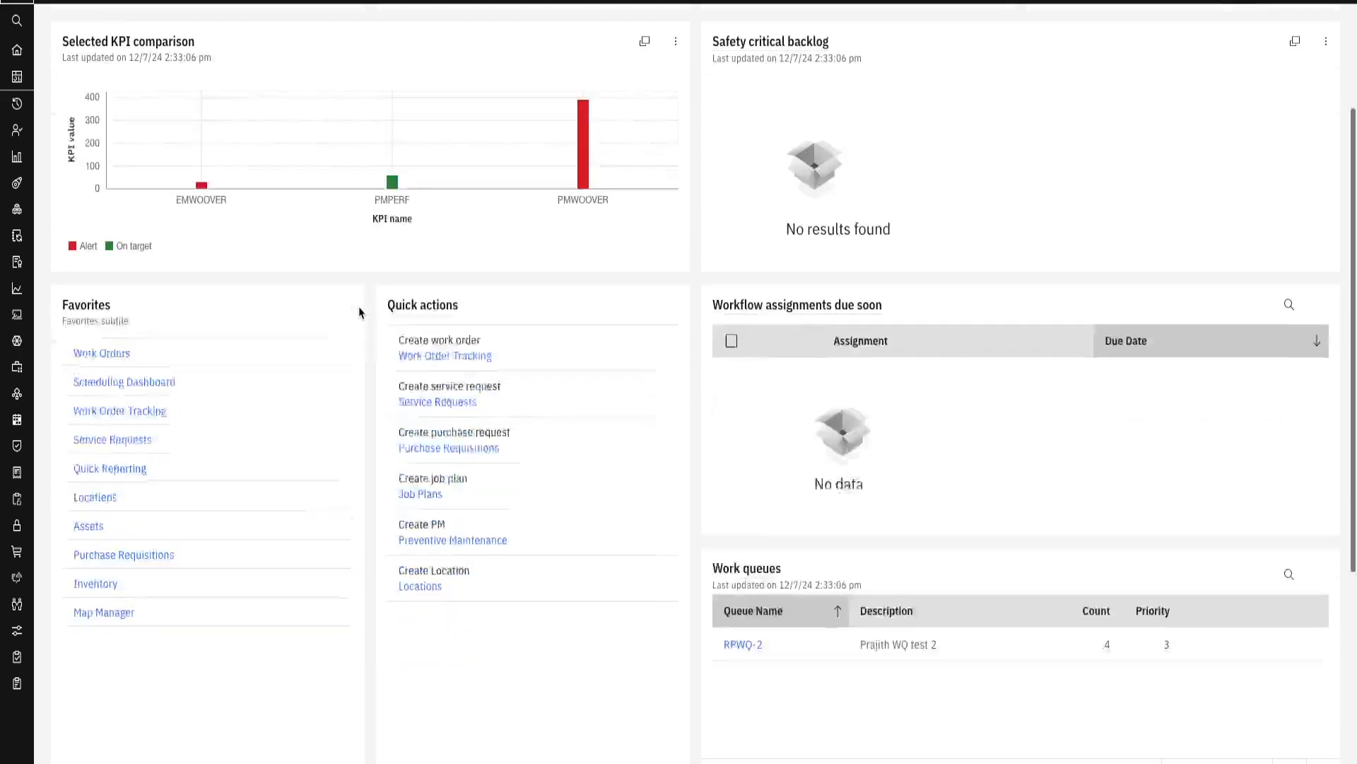
{"action": "scroll", "coordinate": [359, 312], "scroll_direction": "down", "scroll_amount": 3}
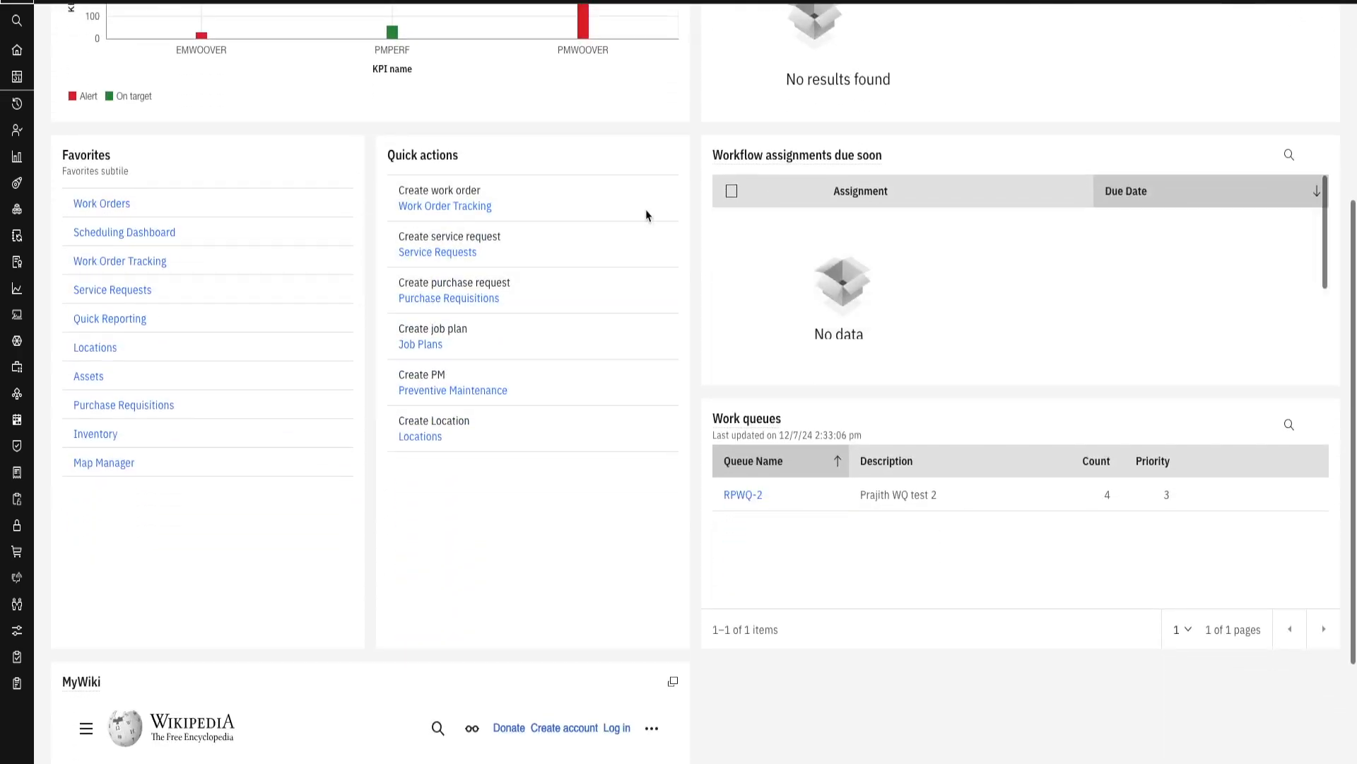
{"action": "scroll", "coordinate": [605, 312], "scroll_direction": "up", "scroll_amount": 8}
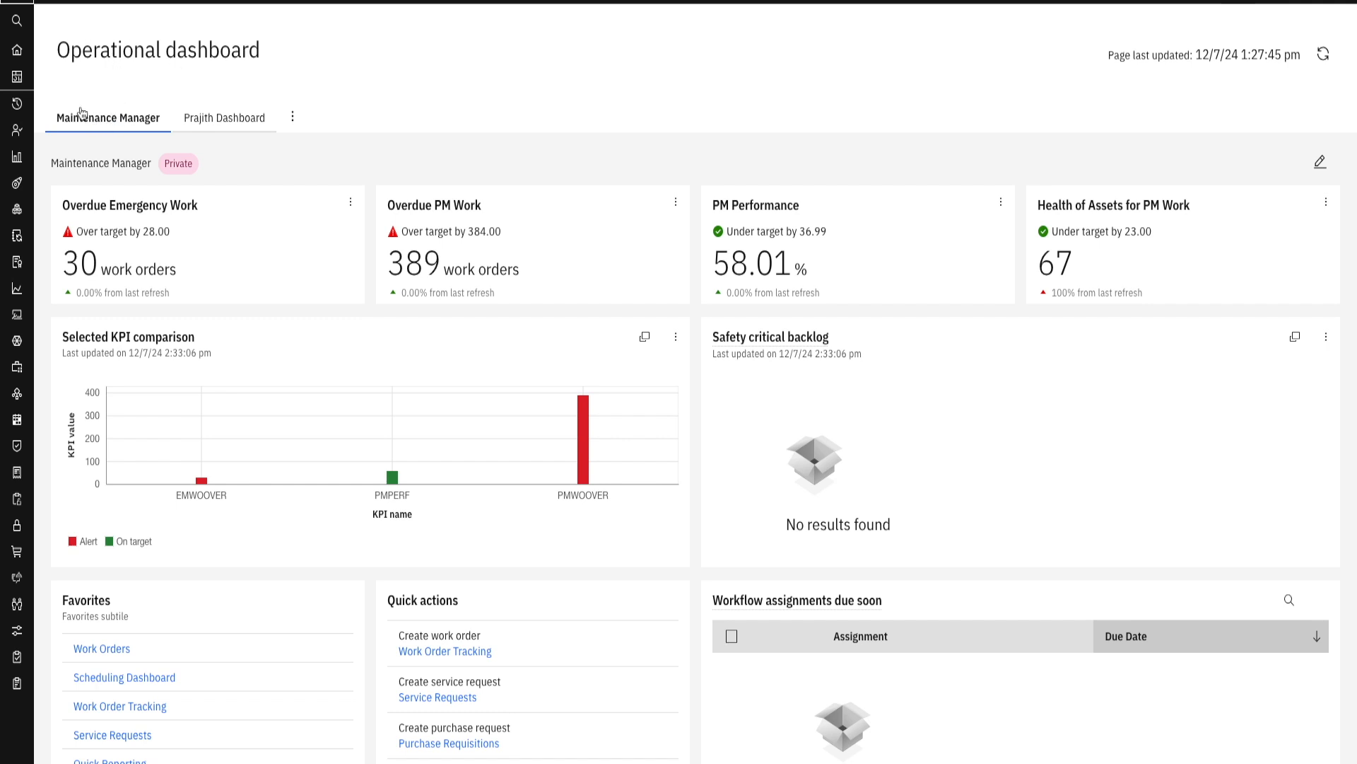
- View the private test dashboard and return to the Maintenance Manager dashboard
{"action": "left_click", "coordinate": [227, 125]}
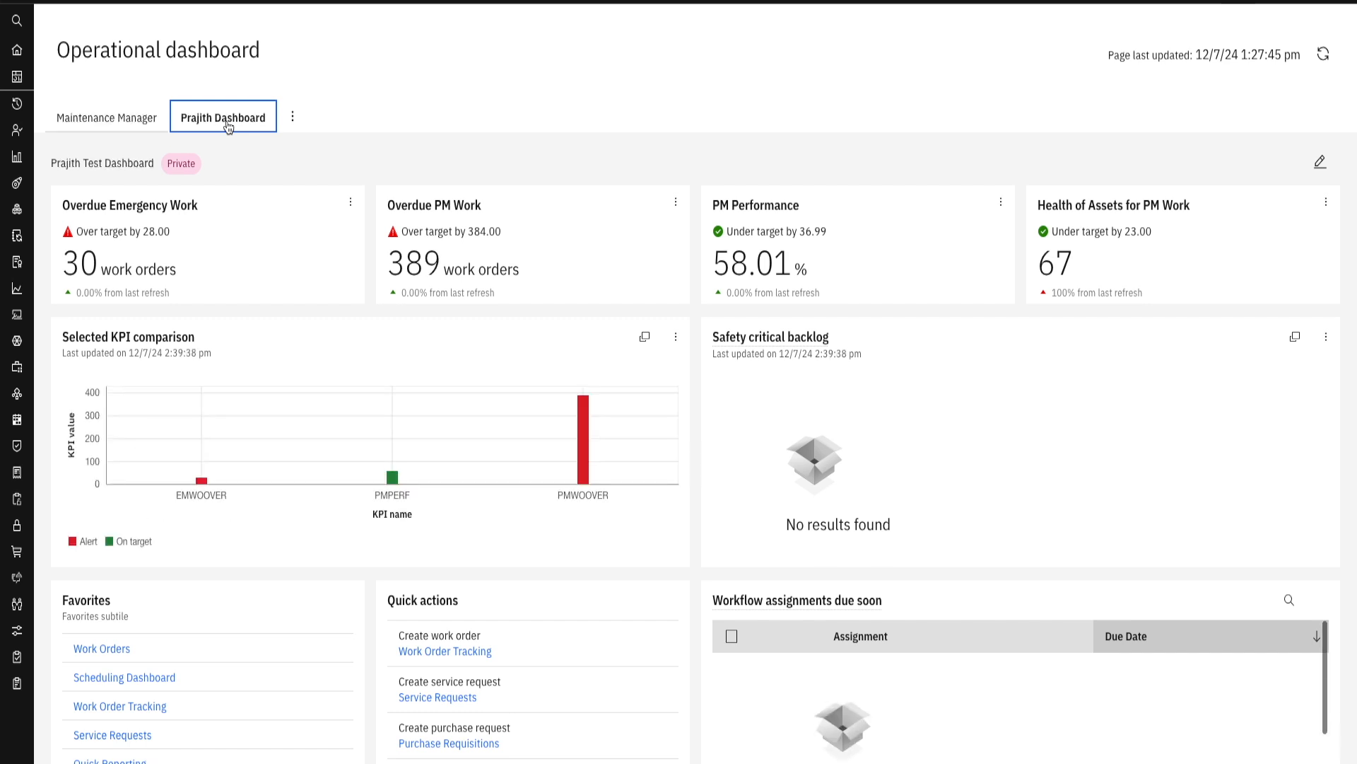
{"action": "left_click", "coordinate": [106, 126]}
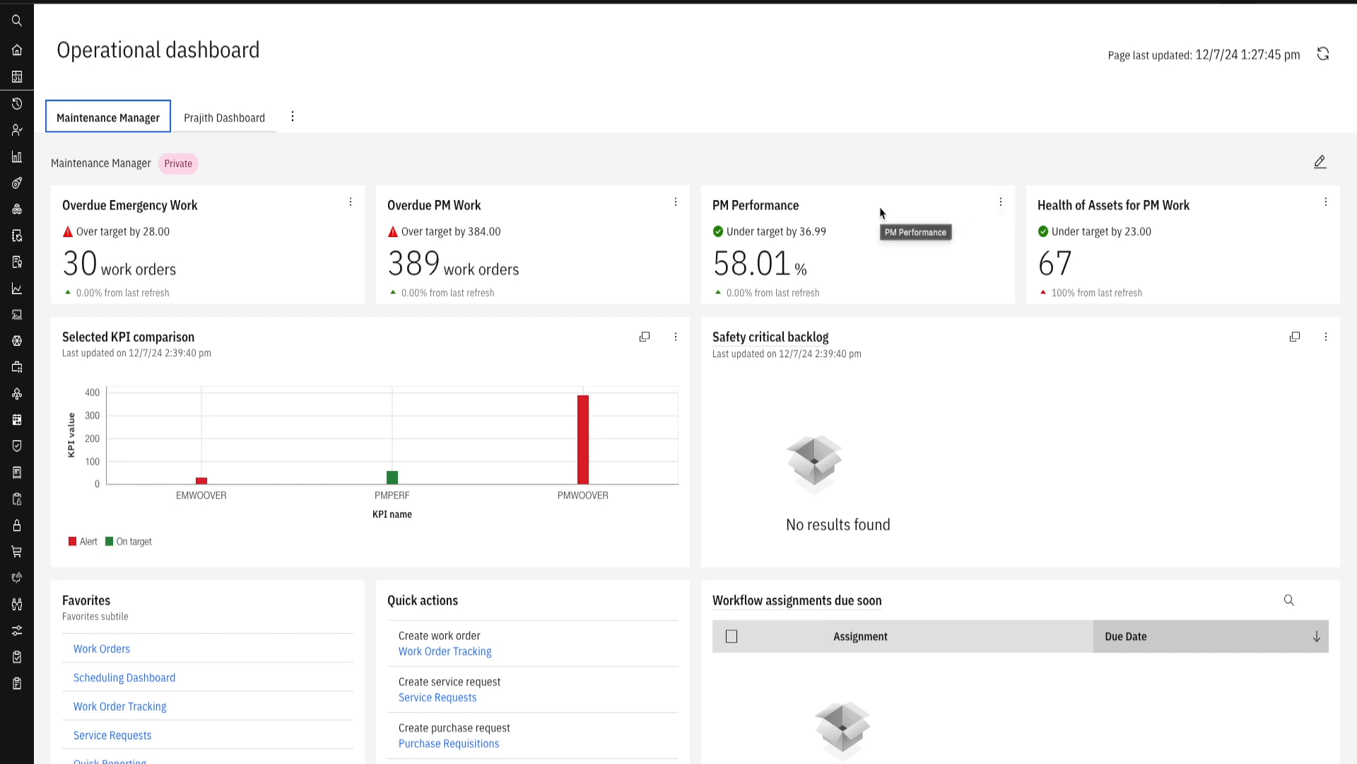
{"action": "scroll", "coordinate": [342, 146], "scroll_direction": "down", "scroll_amount": 1}
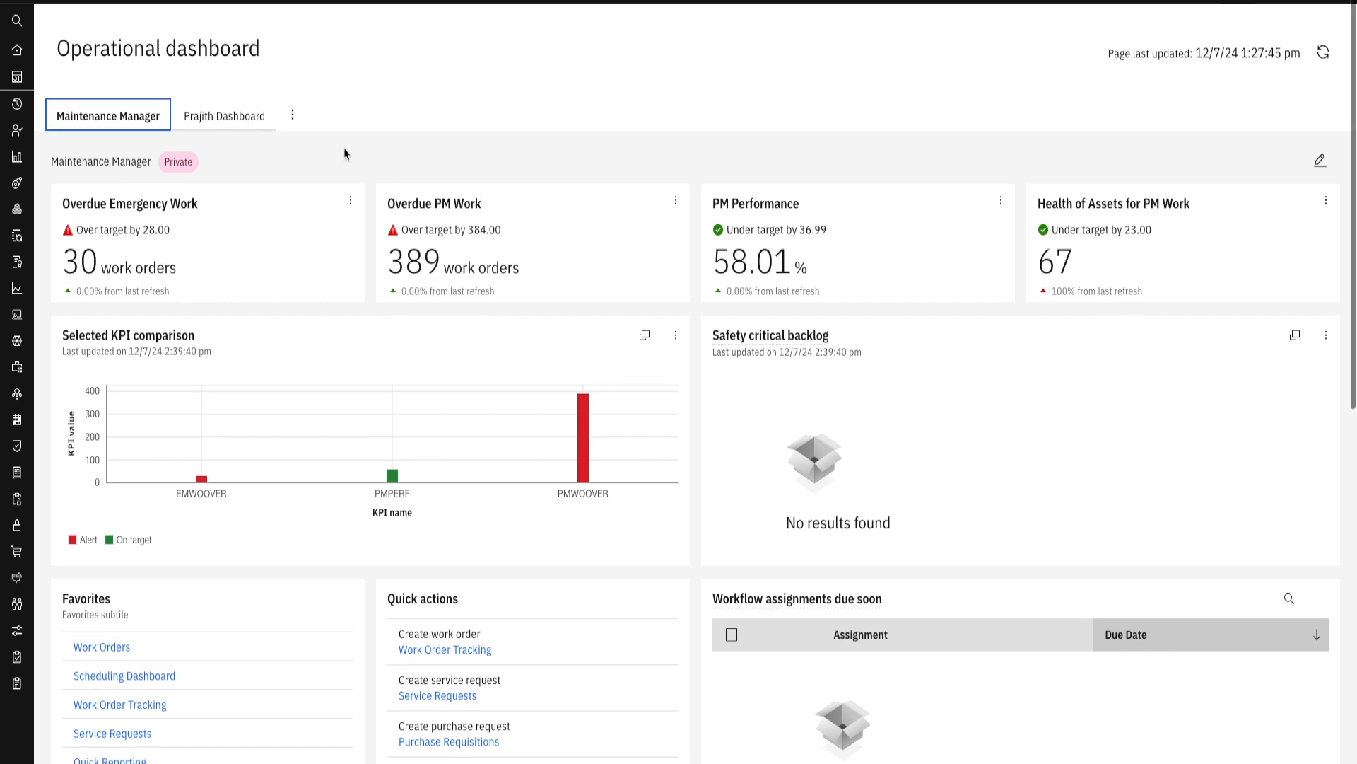
- Open the list for managing the available dashboards
{"action": "left_click", "coordinate": [292, 117]}
{"action": "left_click", "coordinate": [230, 82]}
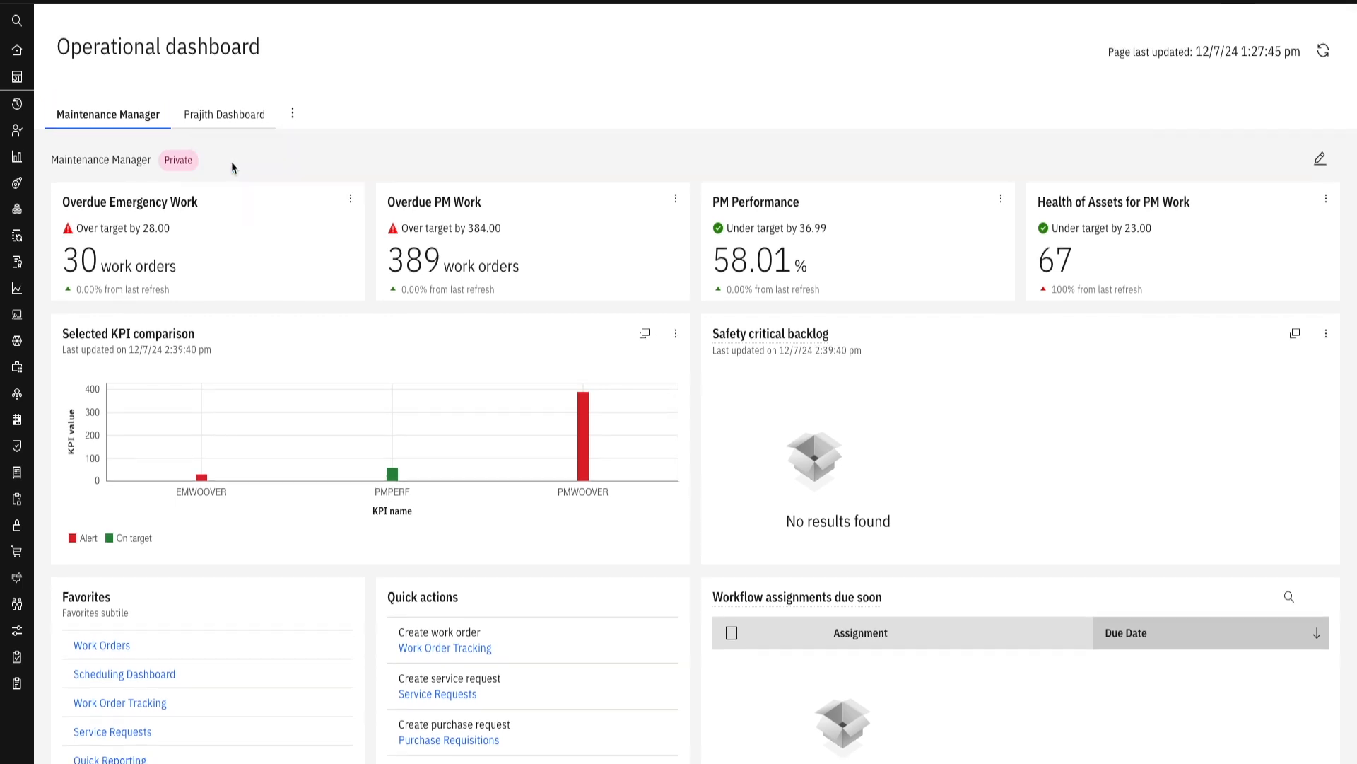
{"action": "left_click", "coordinate": [293, 119]}
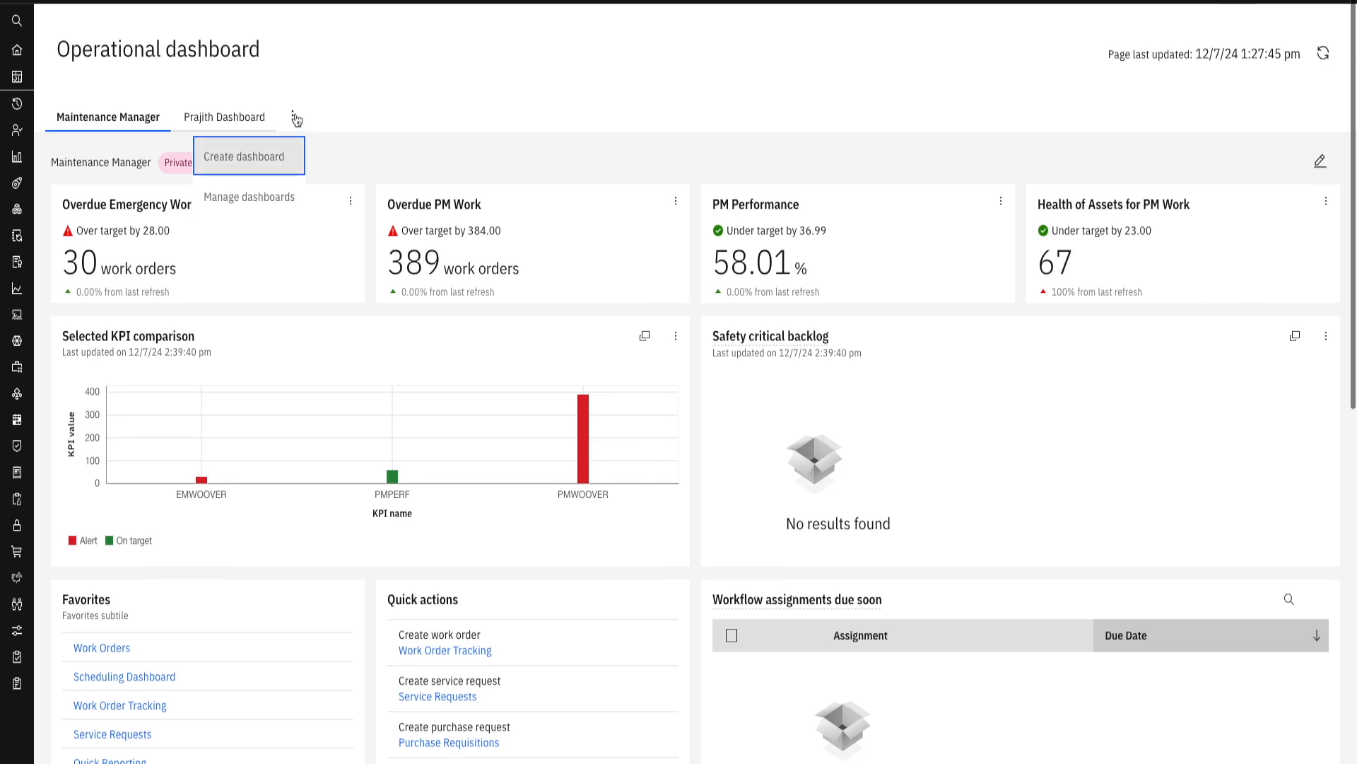
{"action": "left_click", "coordinate": [245, 203]}
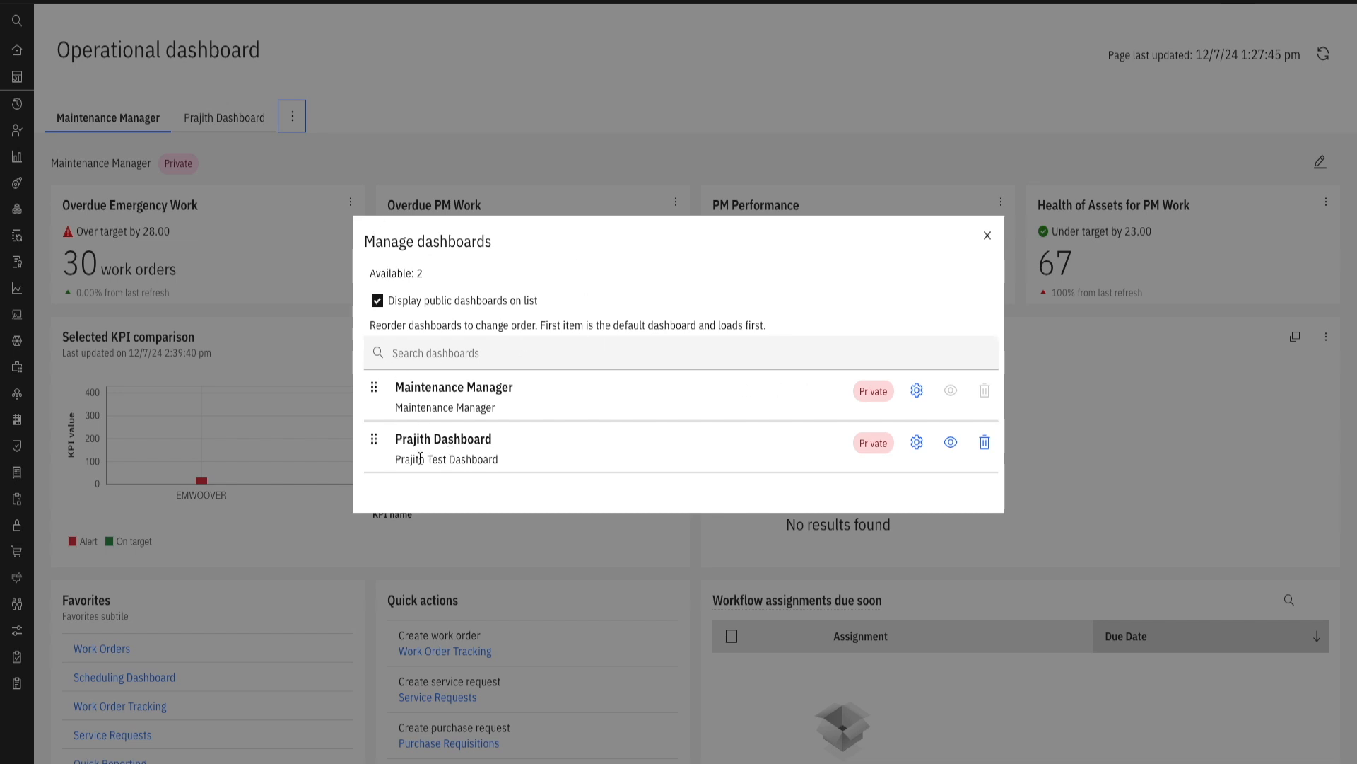
- Review the name, default and sharing settings of the private test dashboard, and close dashboard management without saving
{"action": "left_click", "coordinate": [871, 447]}
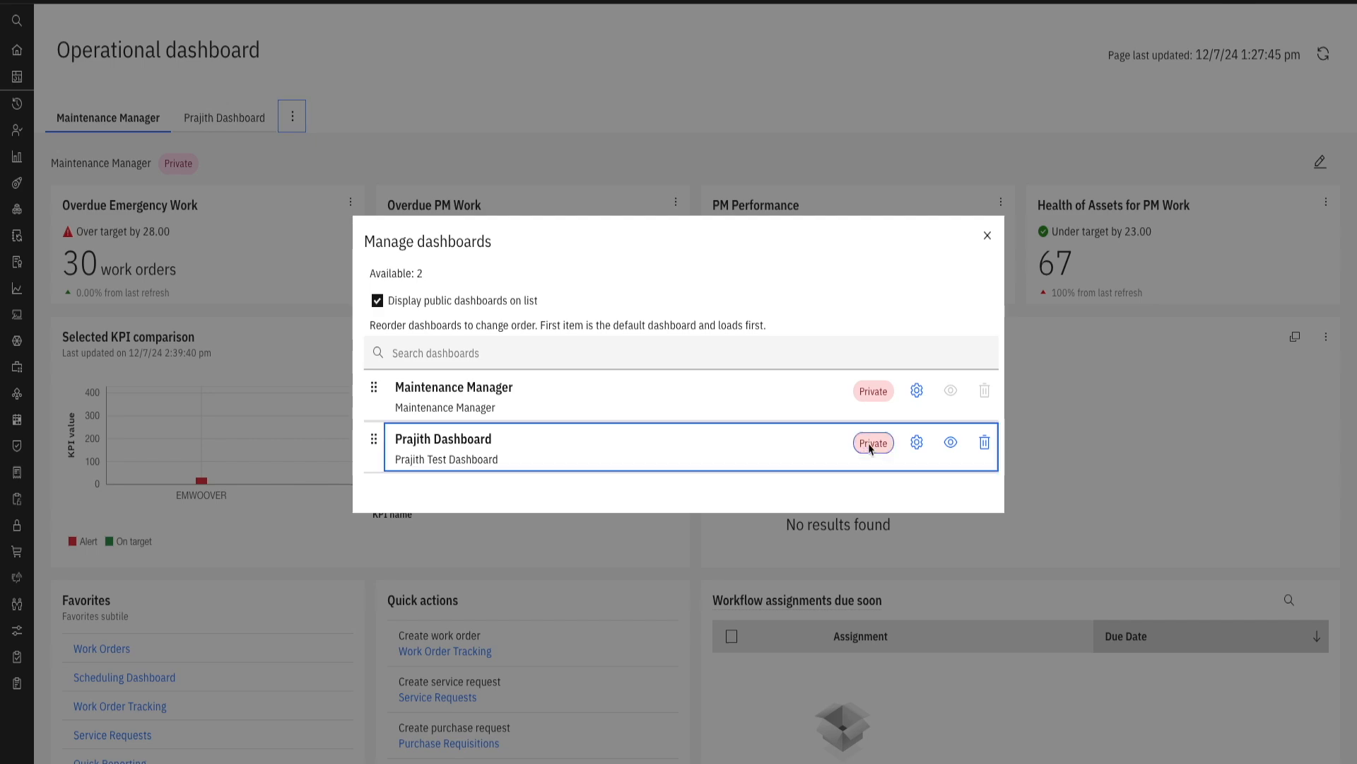
{"action": "left_click", "coordinate": [917, 443]}
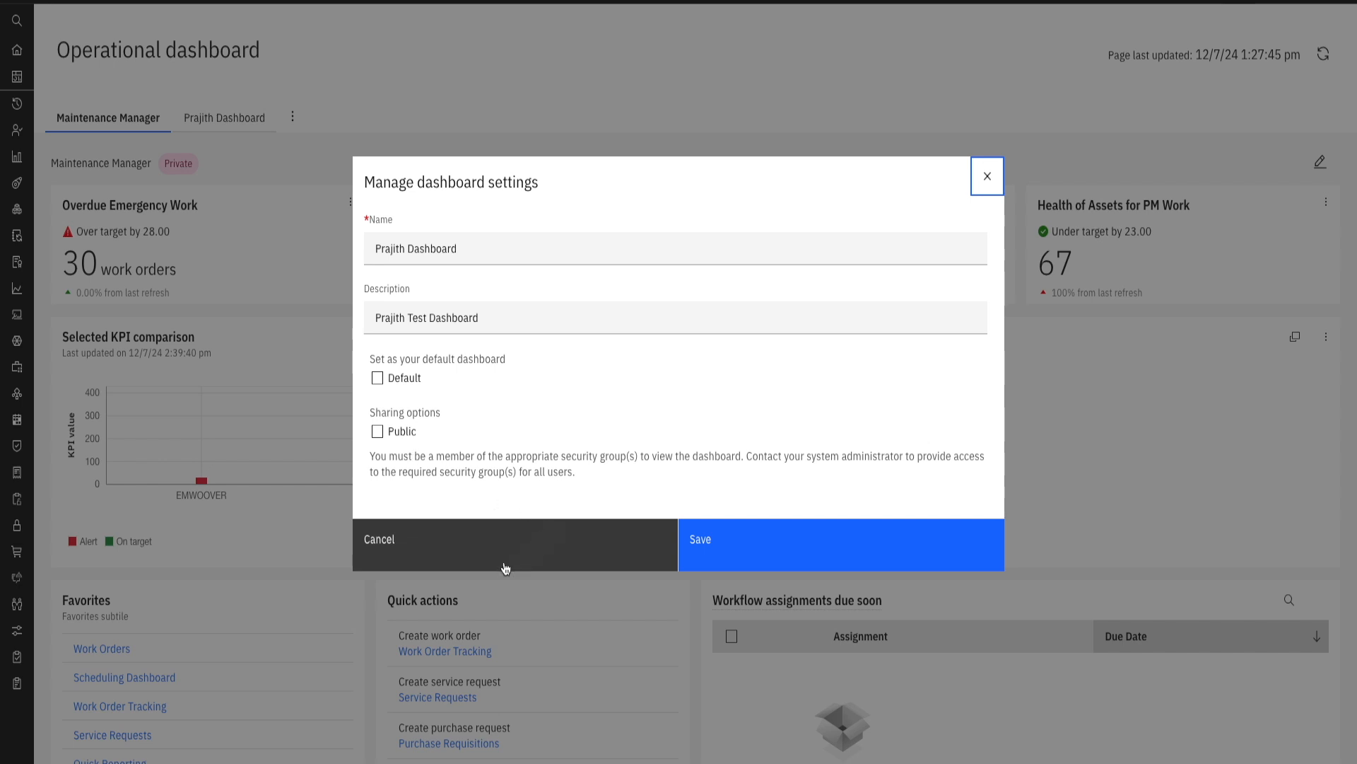
{"action": "left_click", "coordinate": [485, 548]}
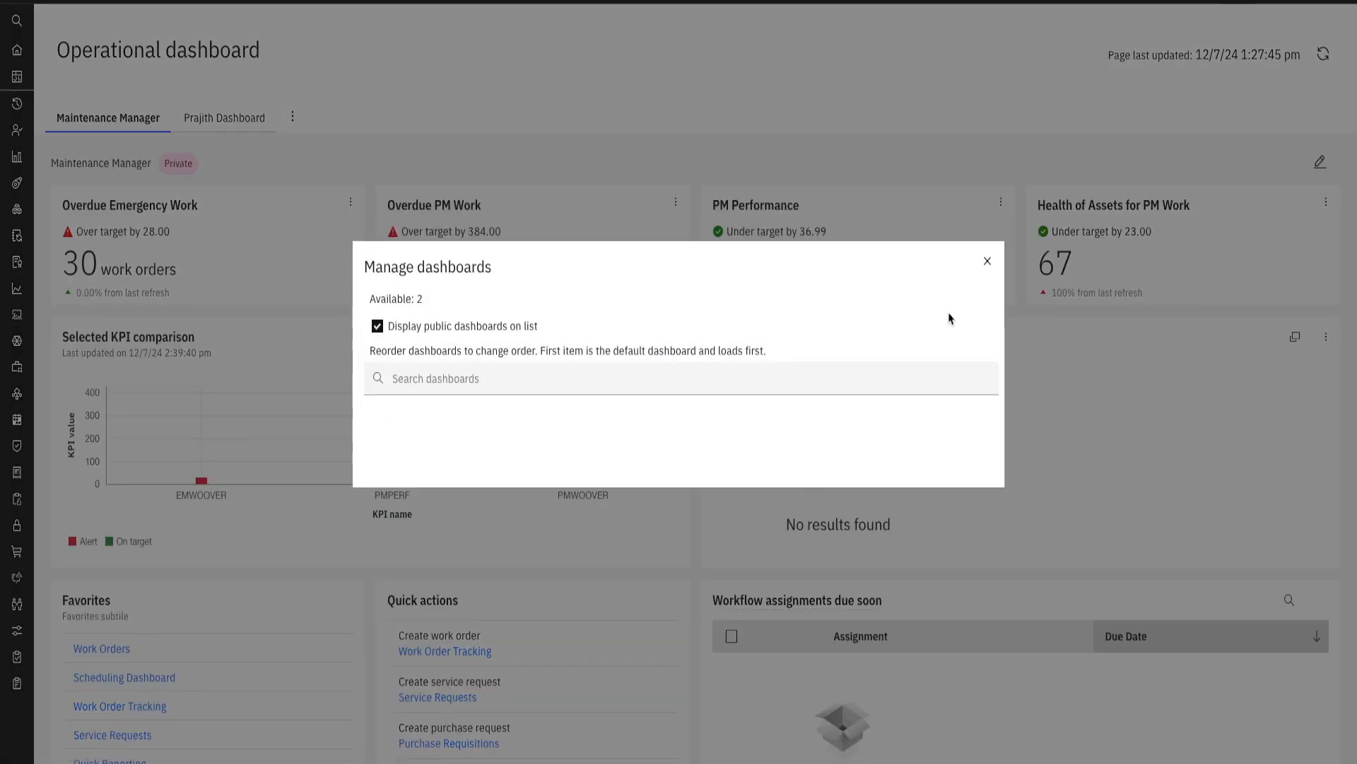
{"action": "left_click", "coordinate": [980, 236]}
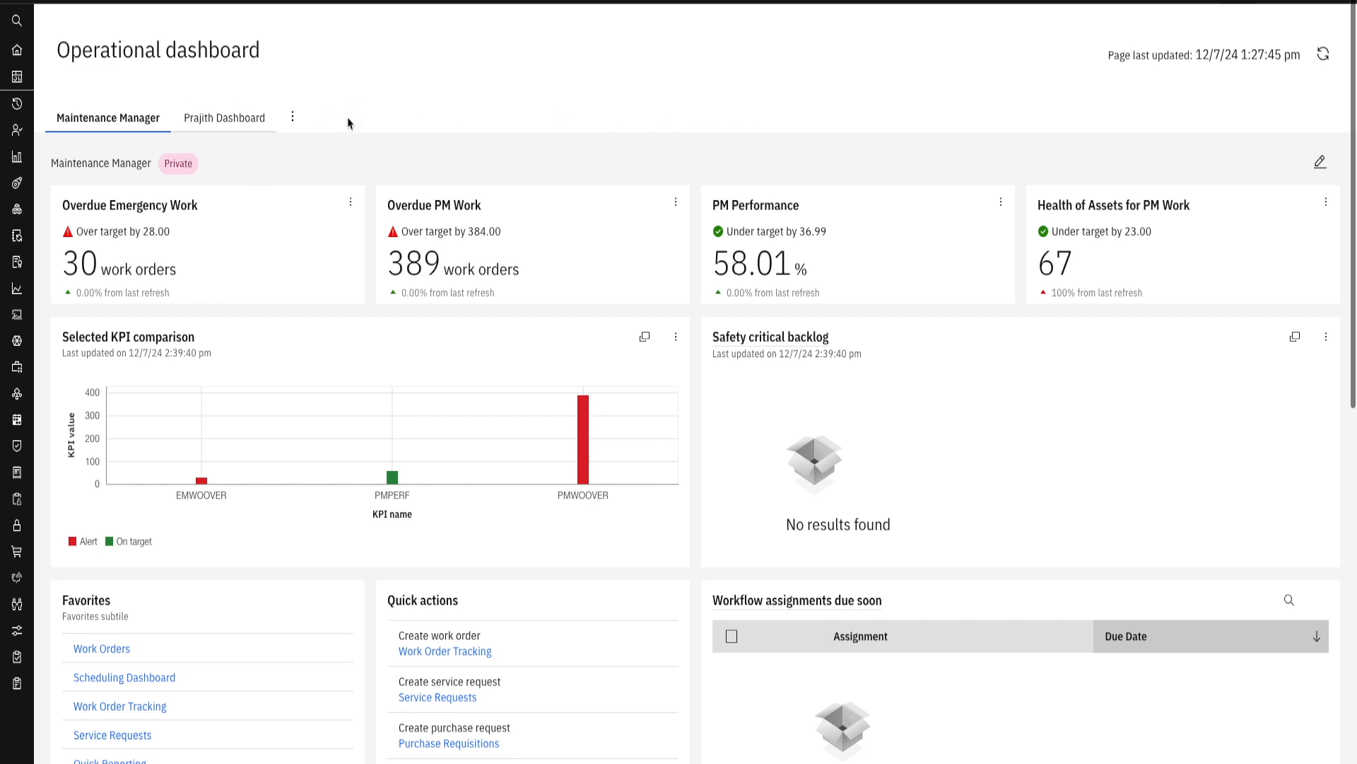
- Compare the private test dashboard with the Maintenance Manager dashboard by alternating between them, ending on Maintenance Manager
{"action": "left_click", "coordinate": [217, 126]}
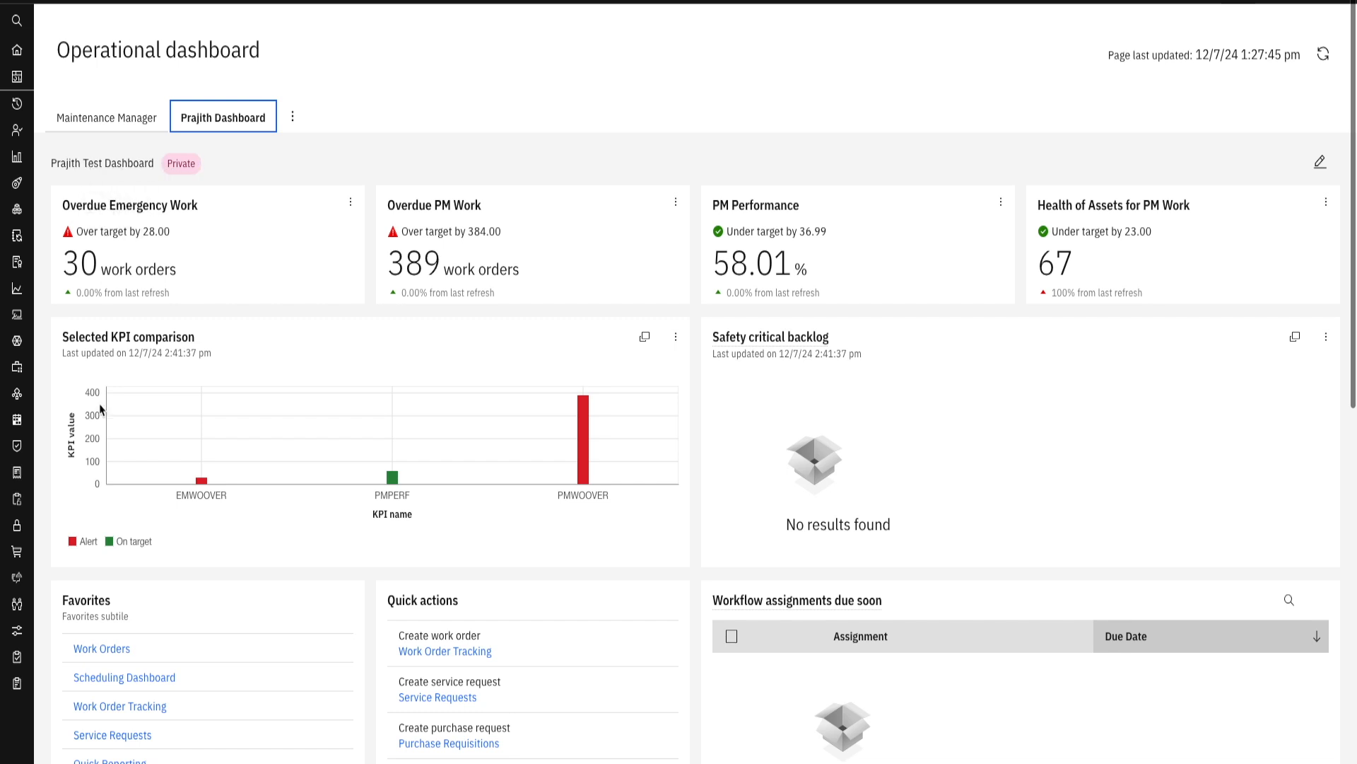
{"action": "left_click", "coordinate": [117, 120]}
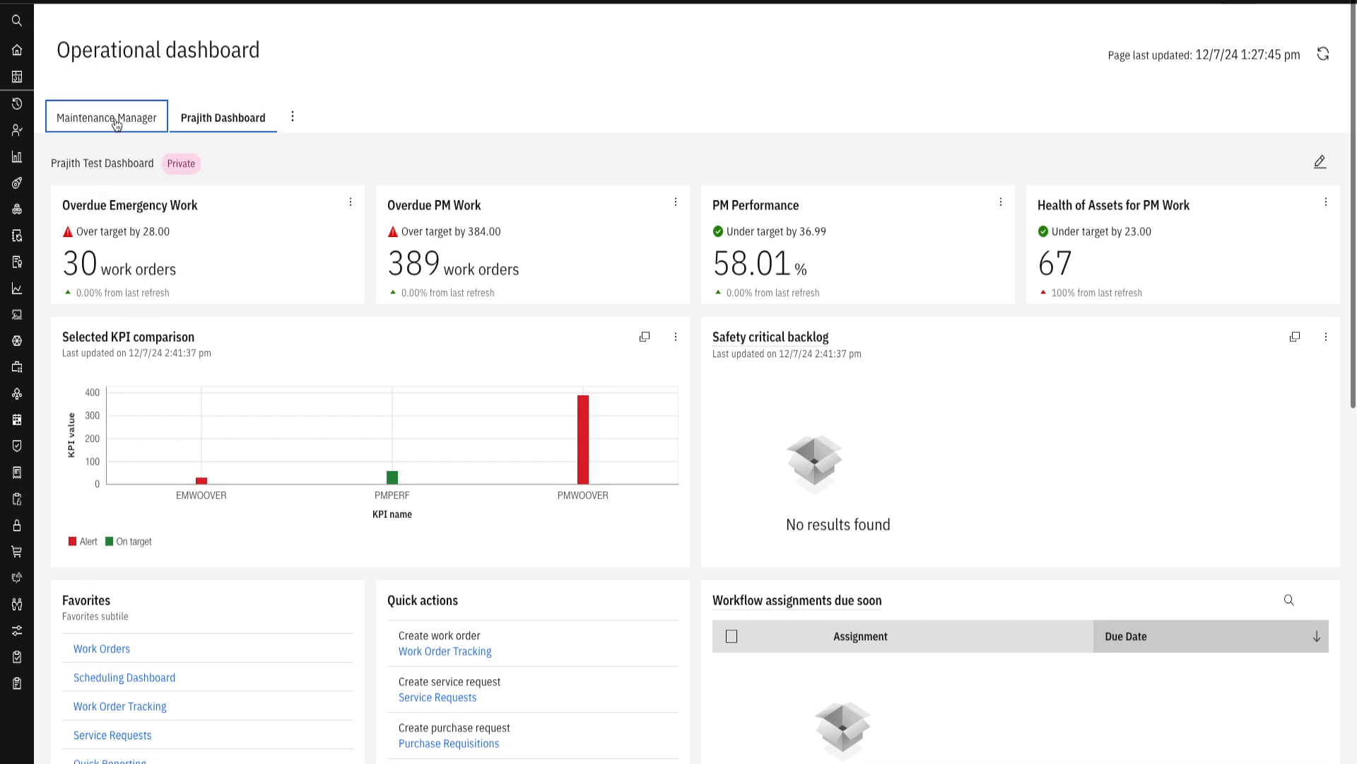
{"action": "left_click", "coordinate": [216, 125]}
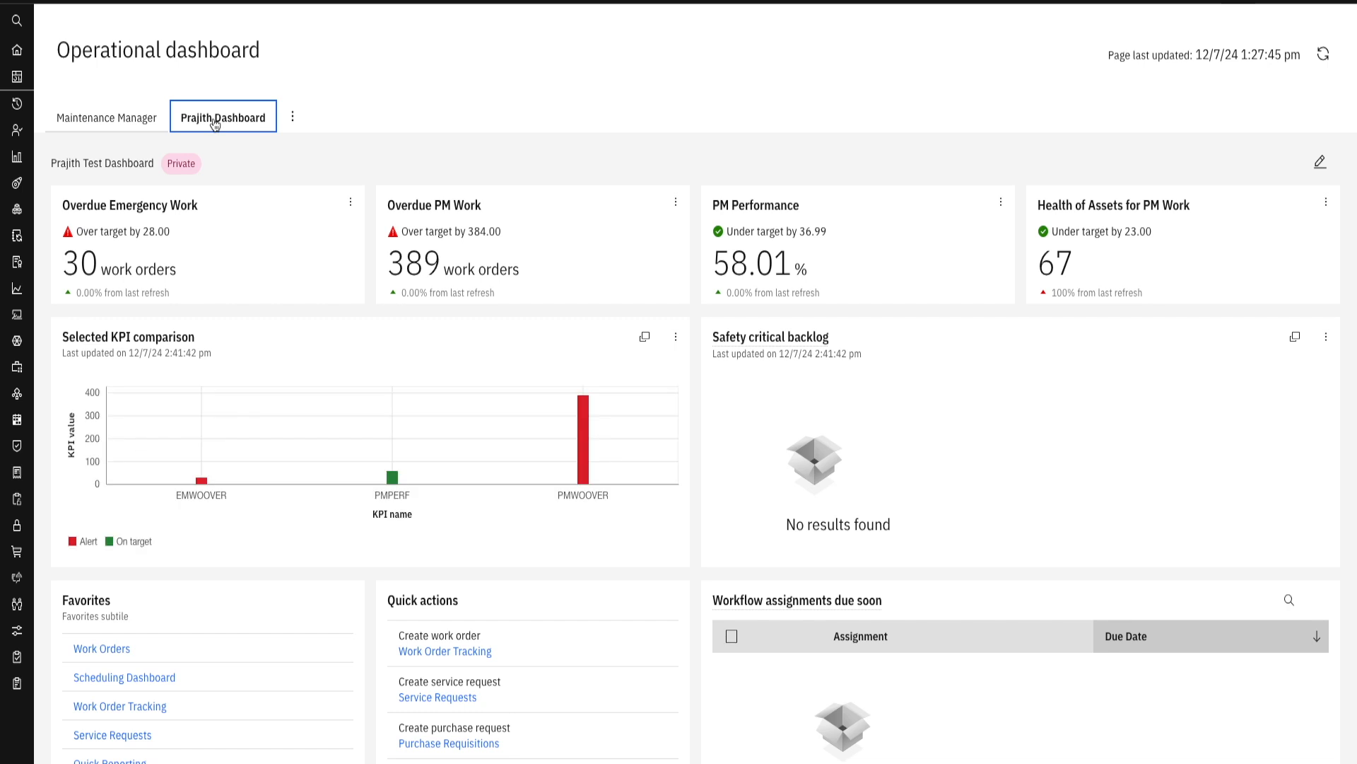
{"action": "left_click", "coordinate": [135, 122]}
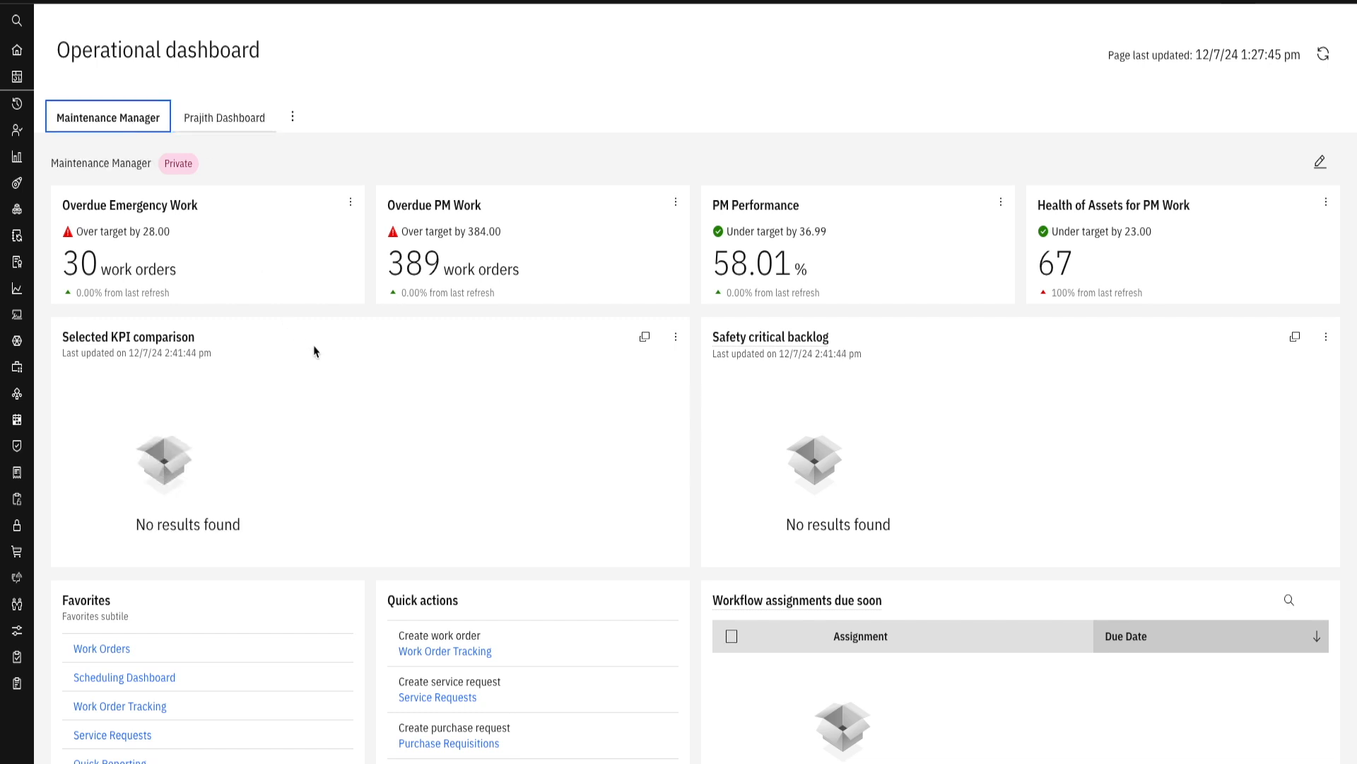
{"action": "left_click", "coordinate": [241, 123]}
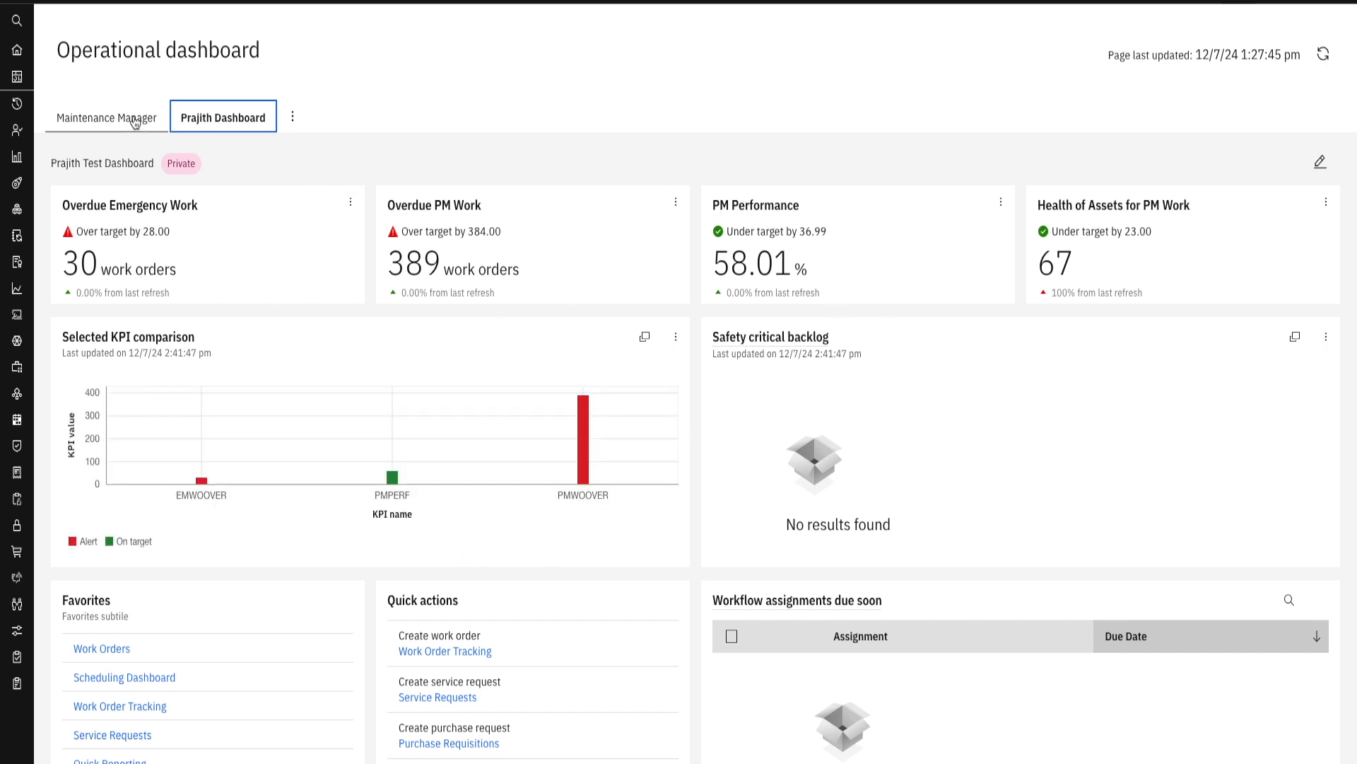
{"action": "left_click", "coordinate": [93, 114]}
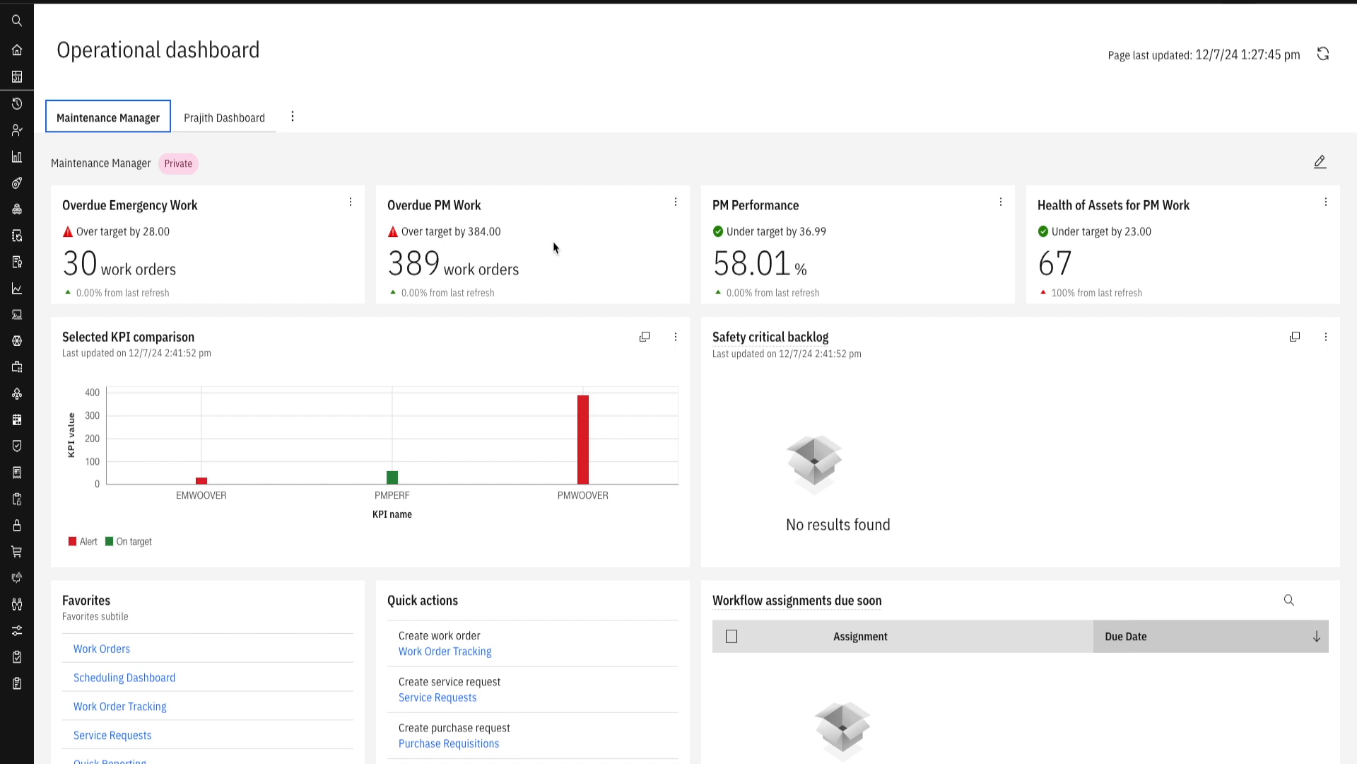
- Check the available actions of the Overdue Emergency Work and PM Performance KPI cards without choosing any
{"action": "left_click", "coordinate": [350, 206]}
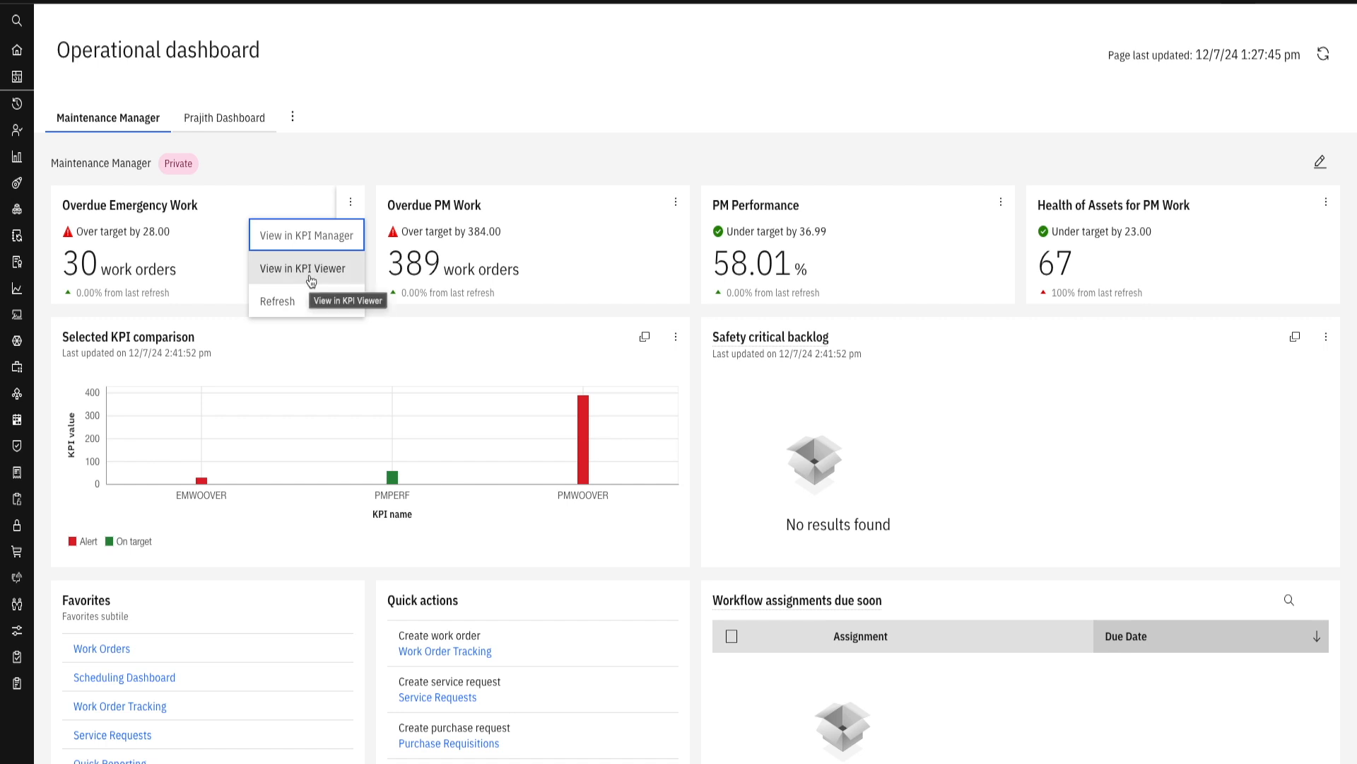
{"action": "left_click", "coordinate": [1008, 209]}
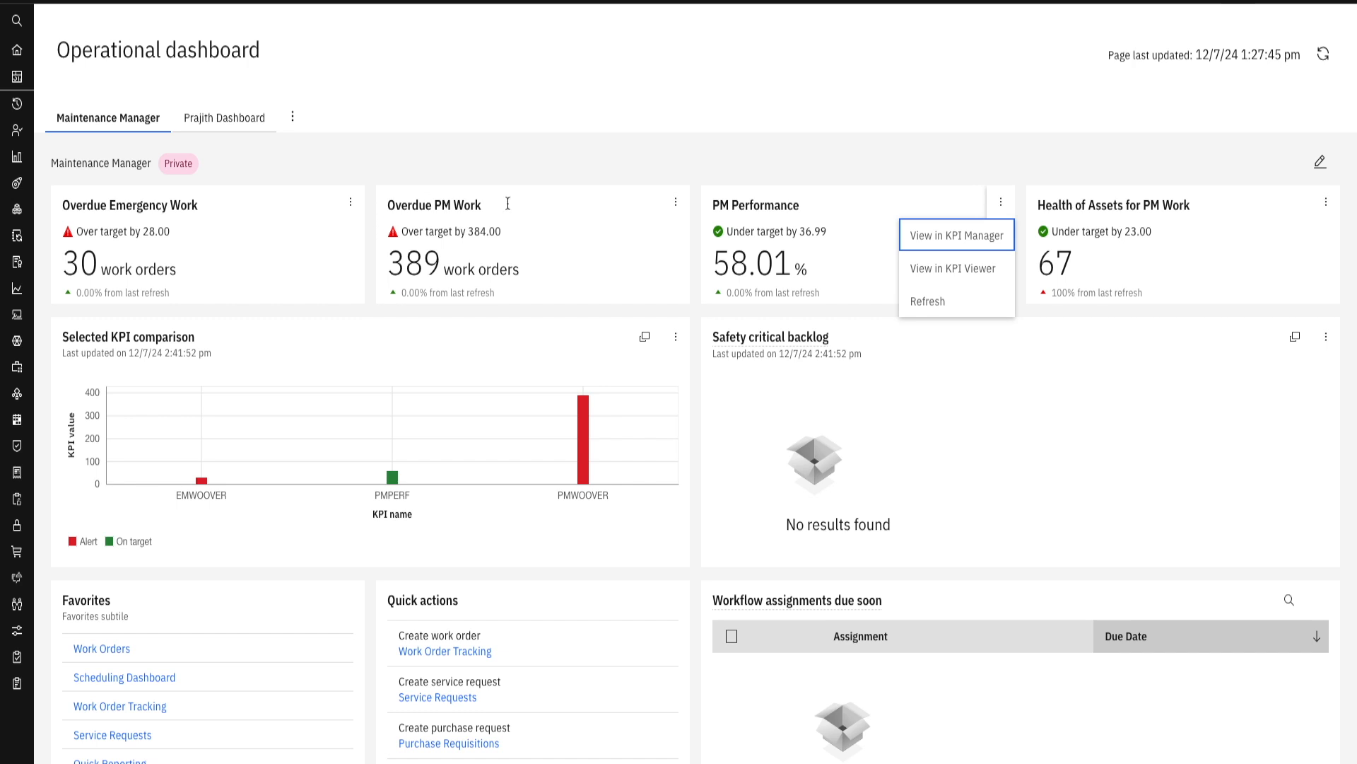
{"action": "left_click", "coordinate": [1063, 176]}
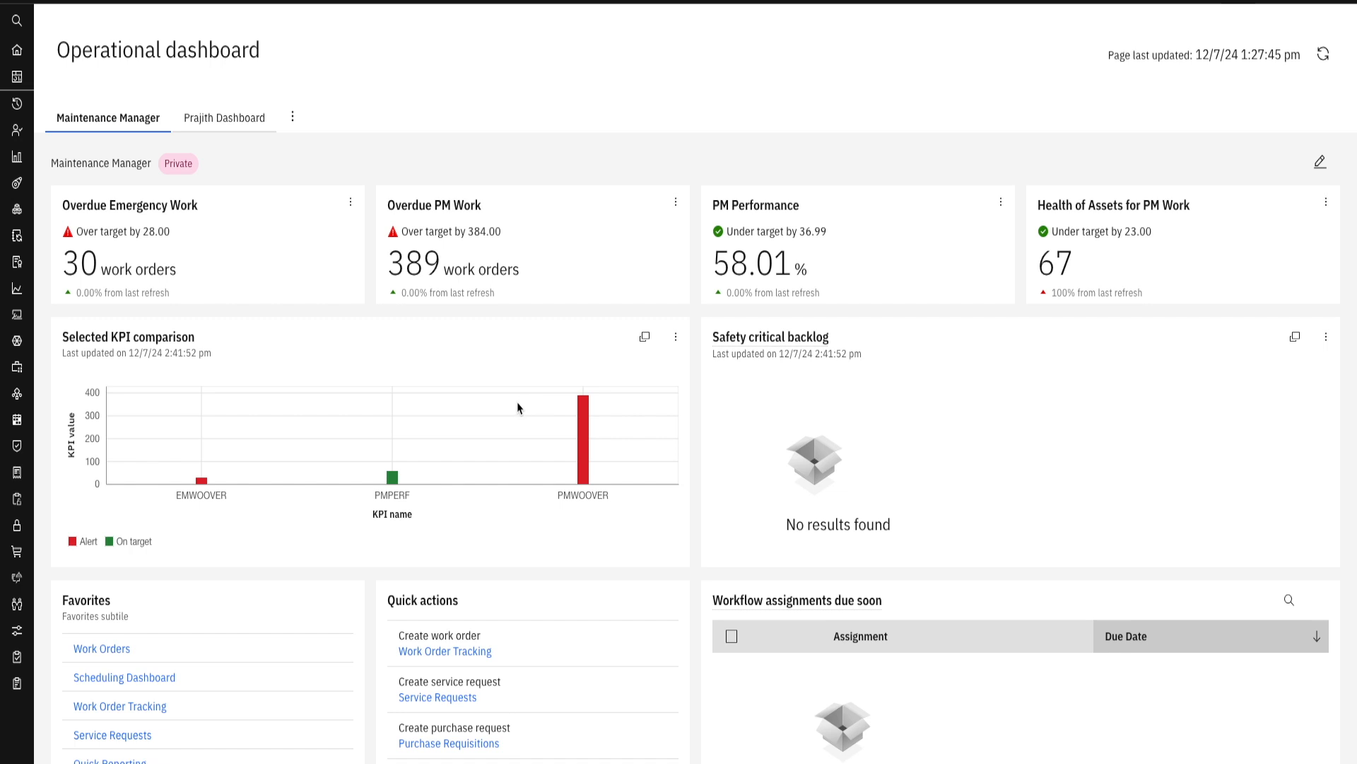
- Review the KPI comparison, safety critical backlog, workflow assignments and work queues cards of the Maintenance Manager dashboard
{"action": "scroll", "coordinate": [424, 394], "scroll_direction": "down", "scroll_amount": 3}
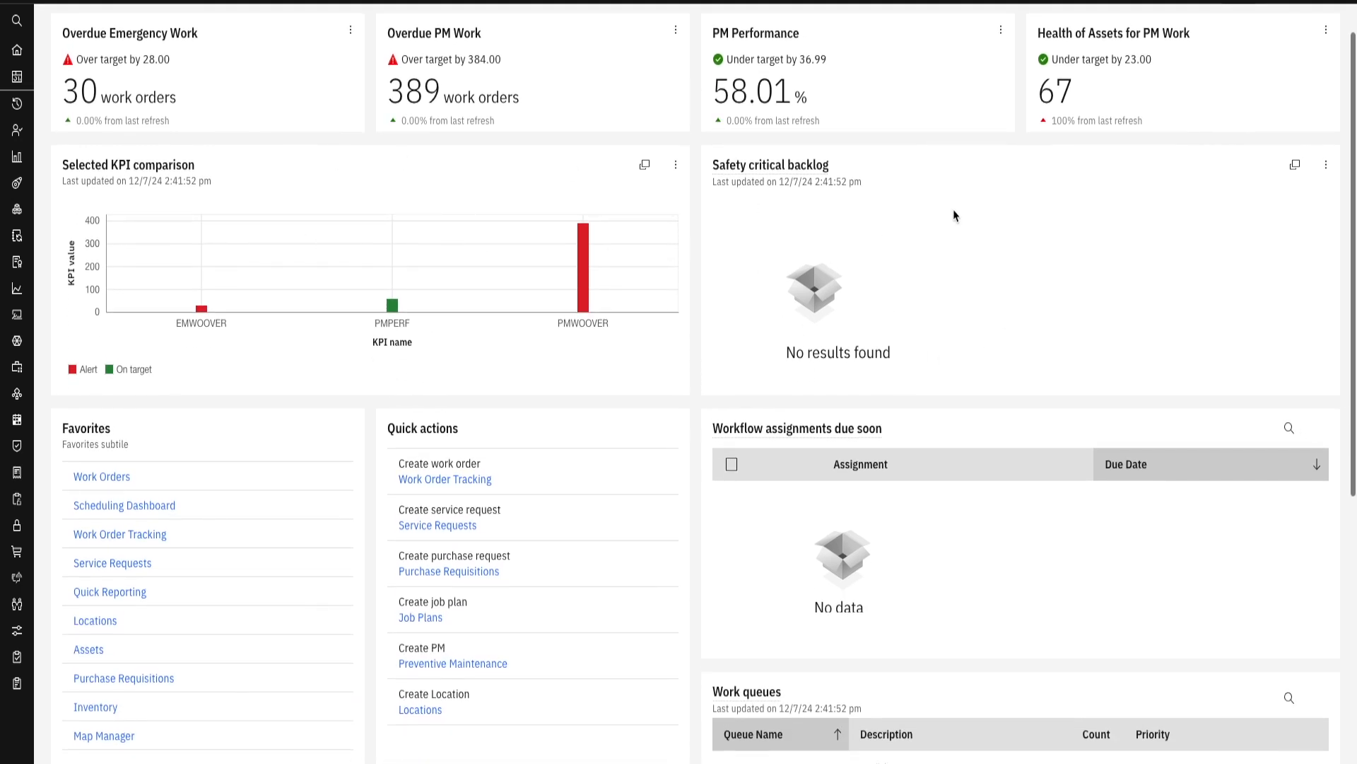
{"action": "scroll", "coordinate": [841, 262], "scroll_direction": "up", "scroll_amount": 3}
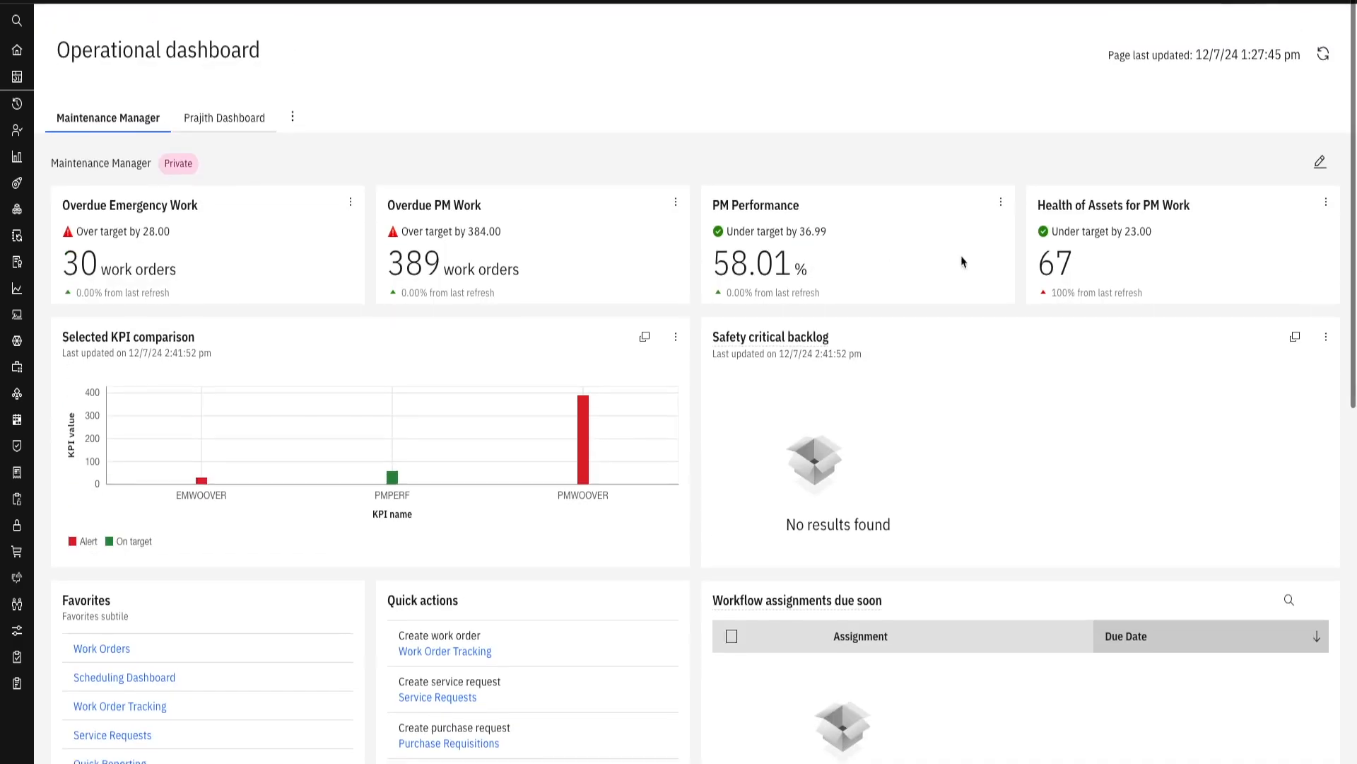
{"action": "scroll", "coordinate": [381, 251], "scroll_direction": "down", "scroll_amount": 4}
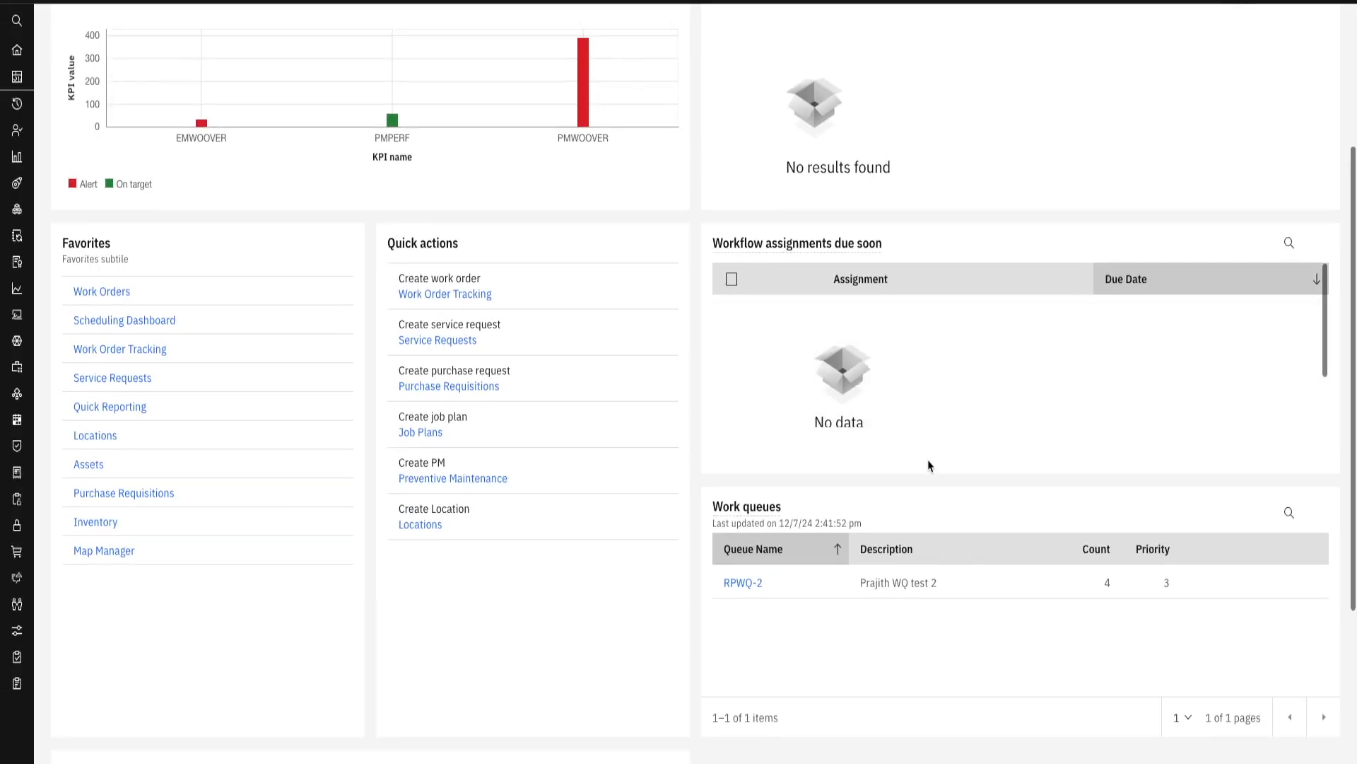
{"action": "scroll", "coordinate": [929, 465], "scroll_direction": "down", "scroll_amount": 1}
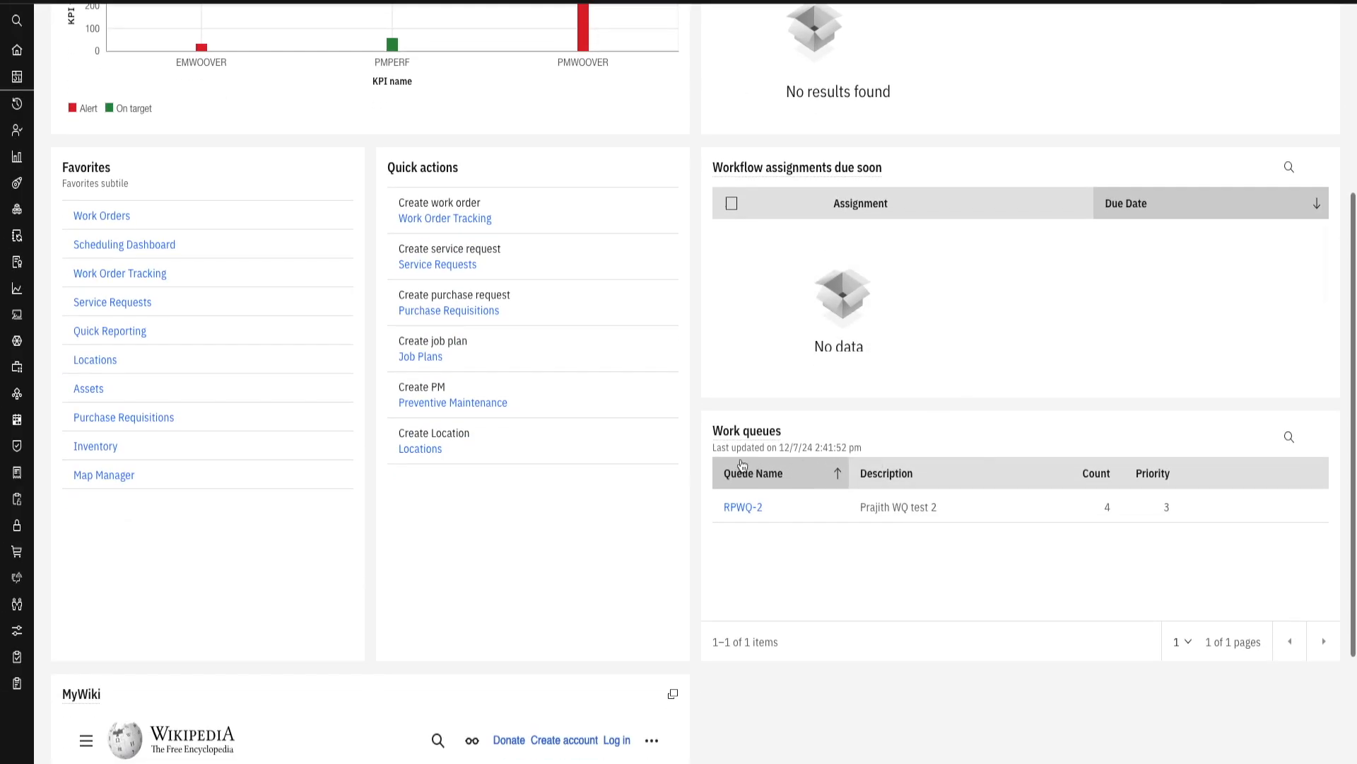
{"action": "scroll", "coordinate": [731, 461], "scroll_direction": "down", "scroll_amount": 1}
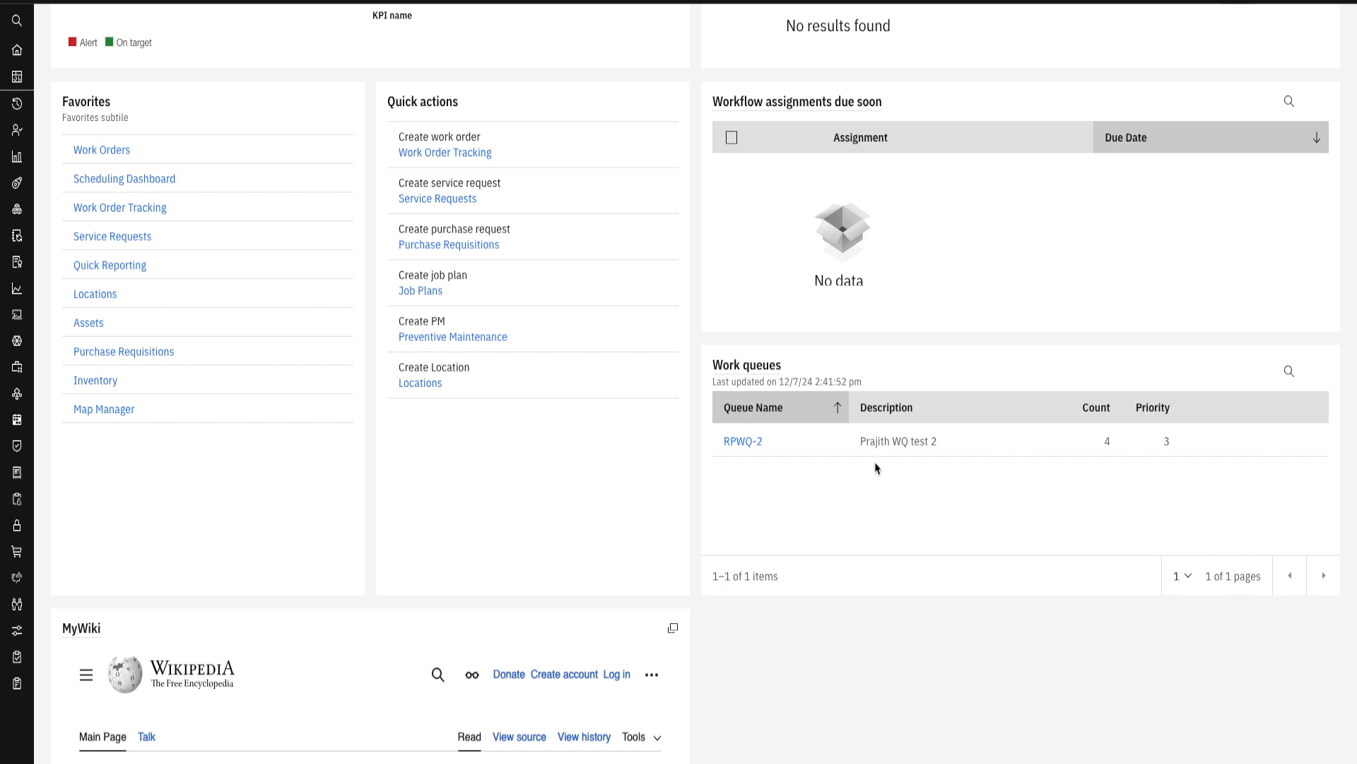
{"action": "scroll", "coordinate": [835, 484], "scroll_direction": "up", "scroll_amount": 7}
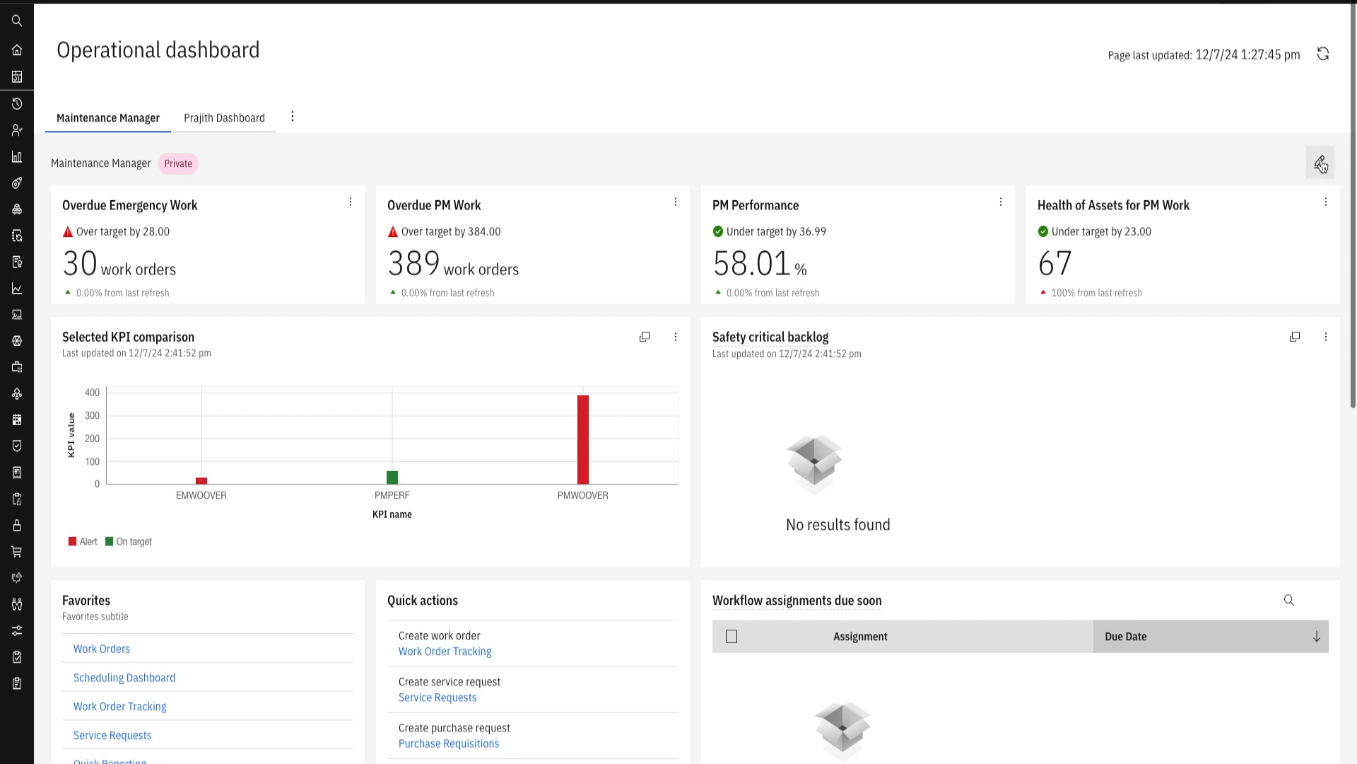
- Open the Maintenance Manager dashboard for editing and look through its cards down to the MyWiki card
{"action": "left_click", "coordinate": [1320, 164]}
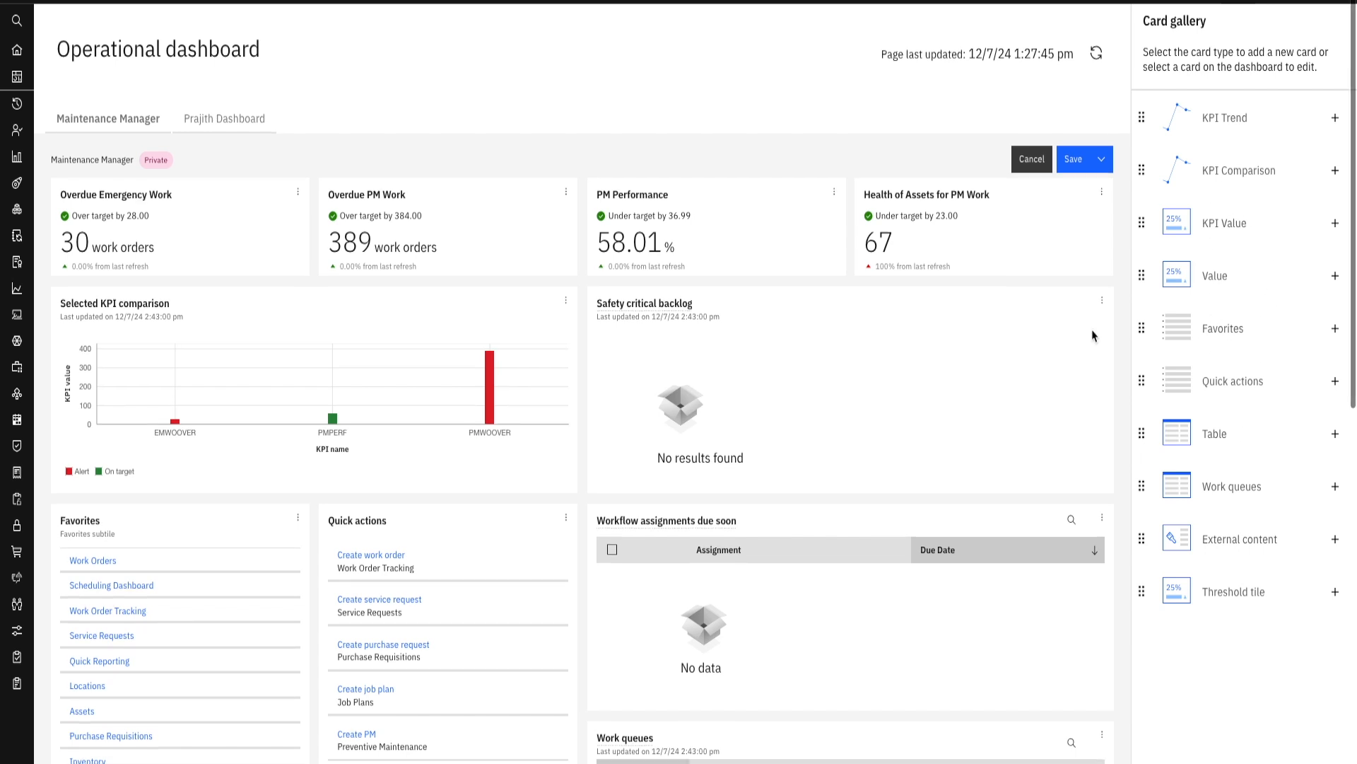
{"action": "scroll", "coordinate": [875, 441], "scroll_direction": "down", "scroll_amount": 7}
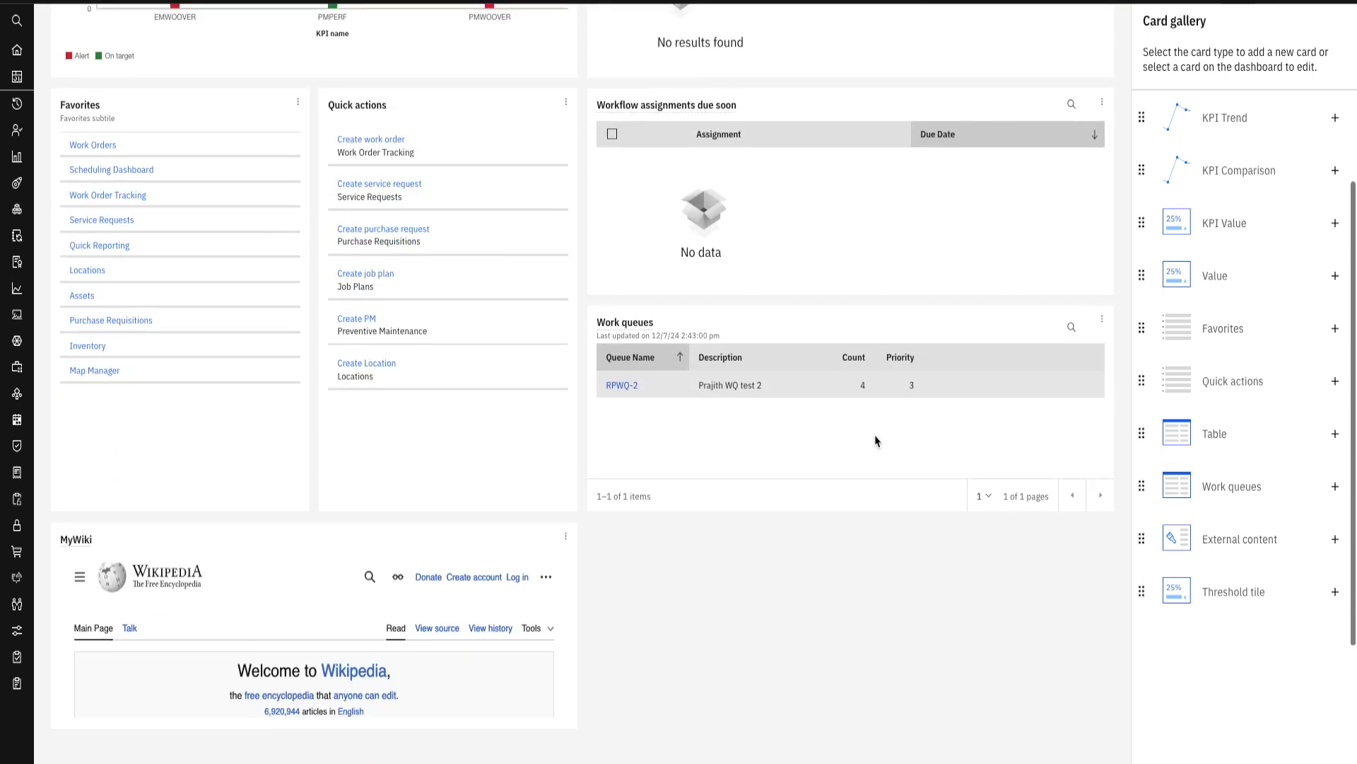
{"action": "scroll", "coordinate": [875, 442], "scroll_direction": "down", "scroll_amount": 2}
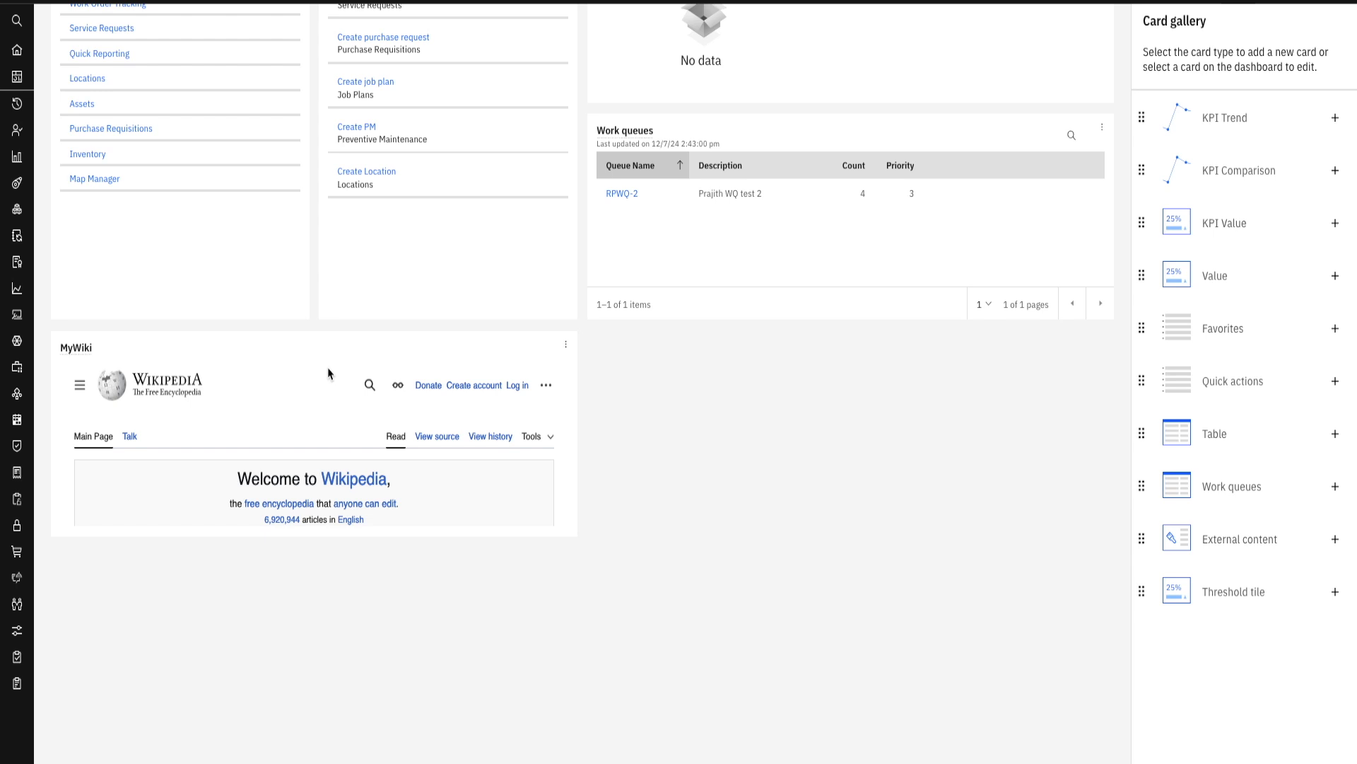
- Select the MyWiki card for editing and set its card width and height to Extra large, Regular
{"action": "left_click", "coordinate": [550, 355]}
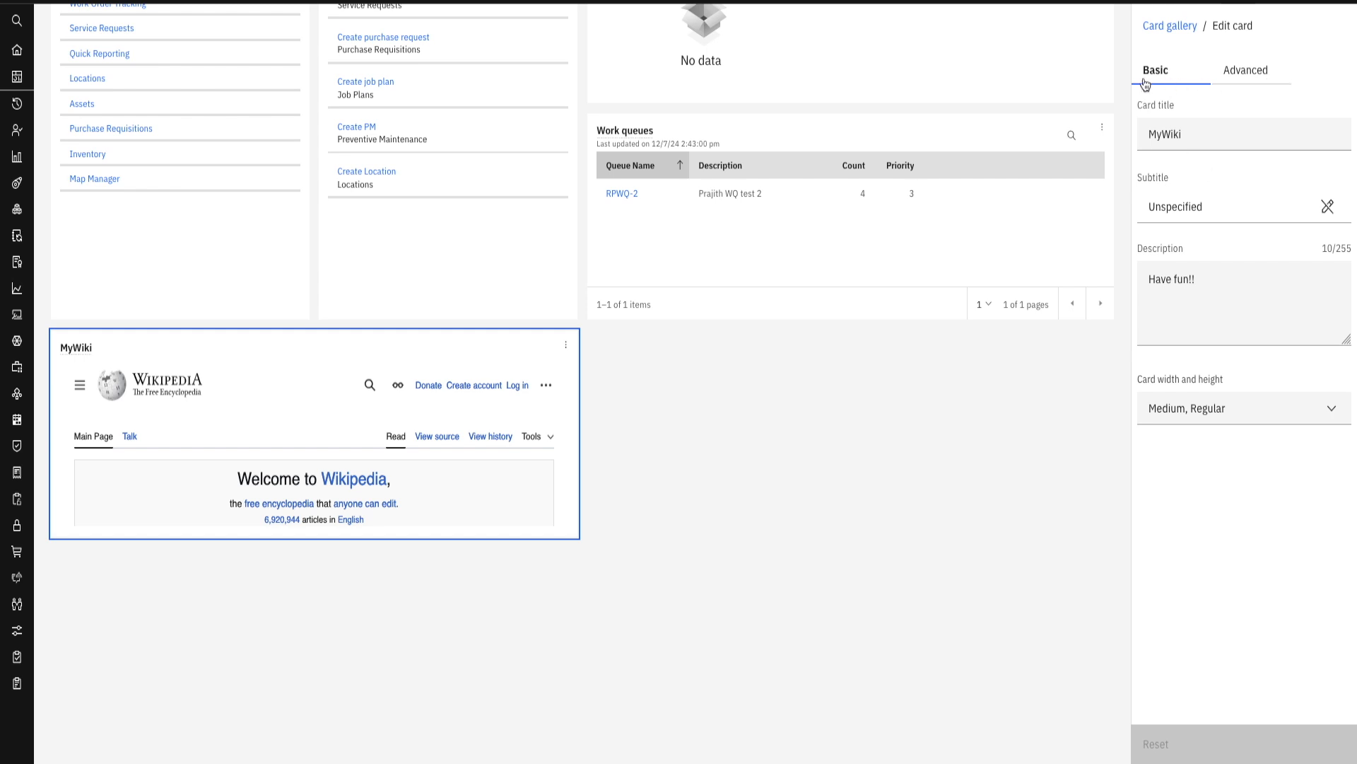
{"action": "left_click", "coordinate": [1255, 77]}
{"action": "left_click", "coordinate": [1180, 74]}
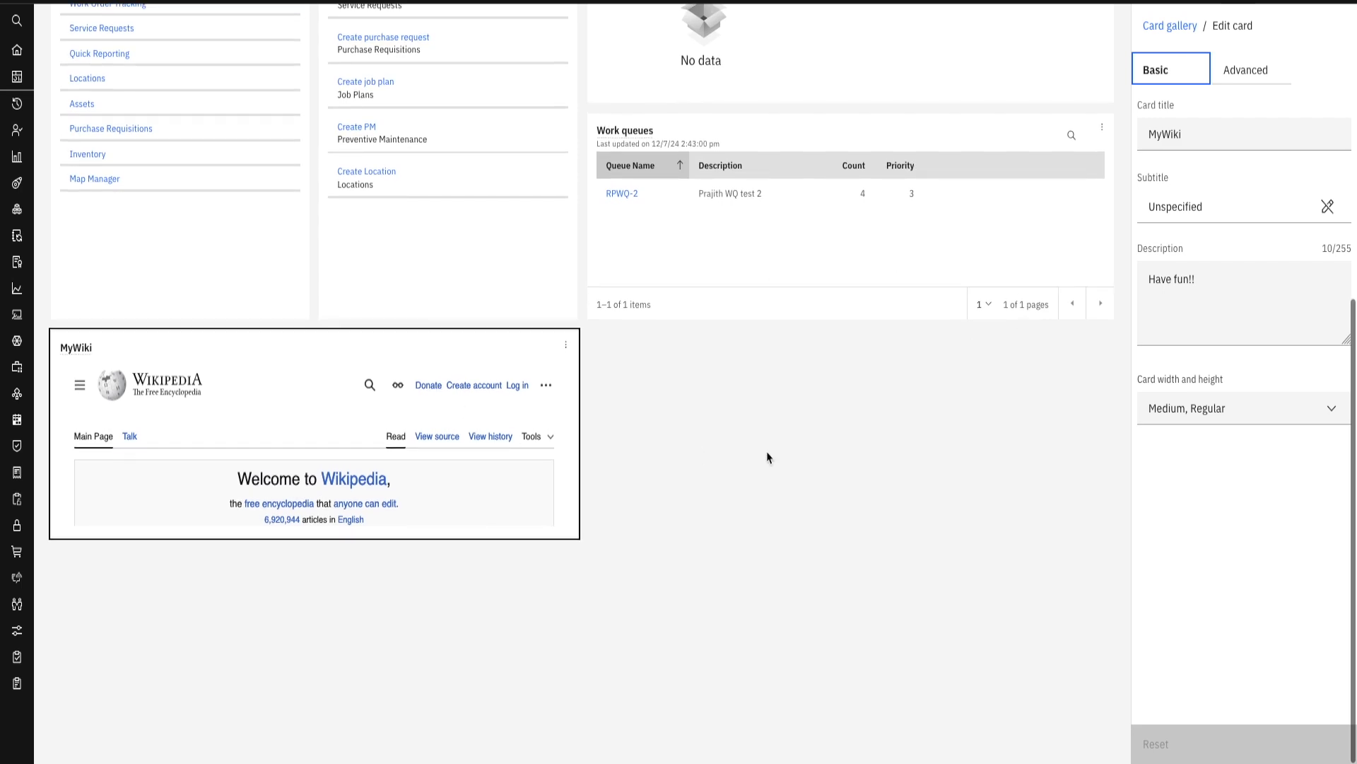
{"action": "scroll", "coordinate": [767, 454], "scroll_direction": "up", "scroll_amount": 8}
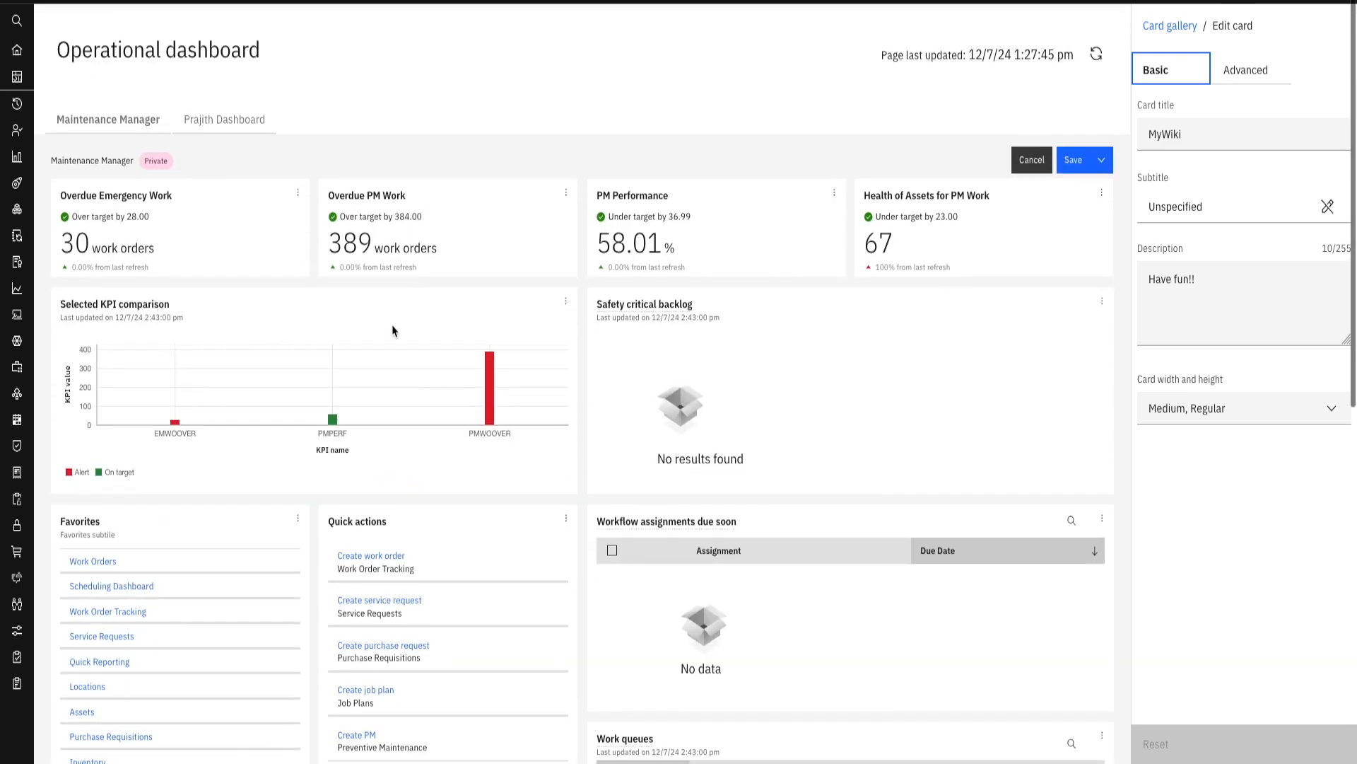
{"action": "scroll", "coordinate": [393, 330], "scroll_direction": "down", "scroll_amount": 9}
{"action": "left_click", "coordinate": [1200, 415]}
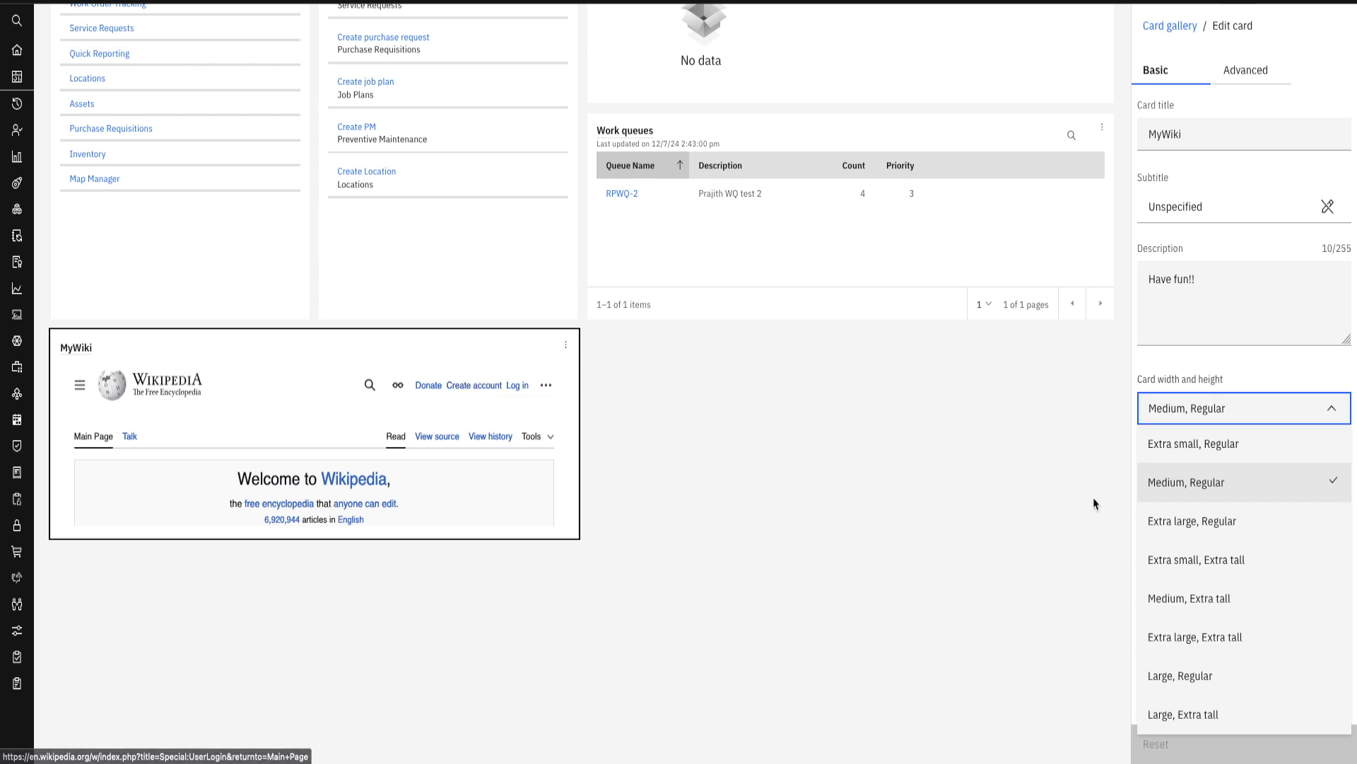
{"action": "left_click", "coordinate": [1179, 524]}
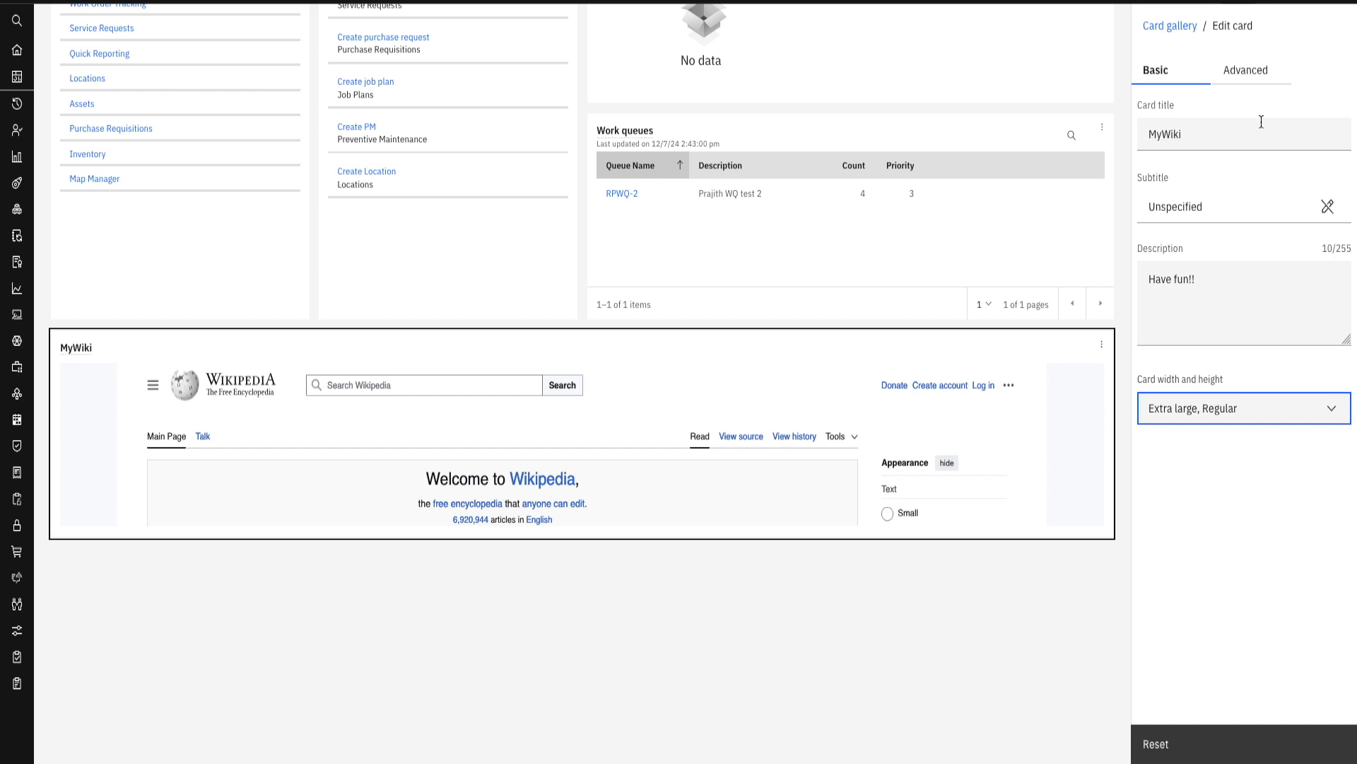
- Check the source URL in the MyWiki card's advanced settings and look through its embedded page
{"action": "left_click", "coordinate": [1246, 72]}
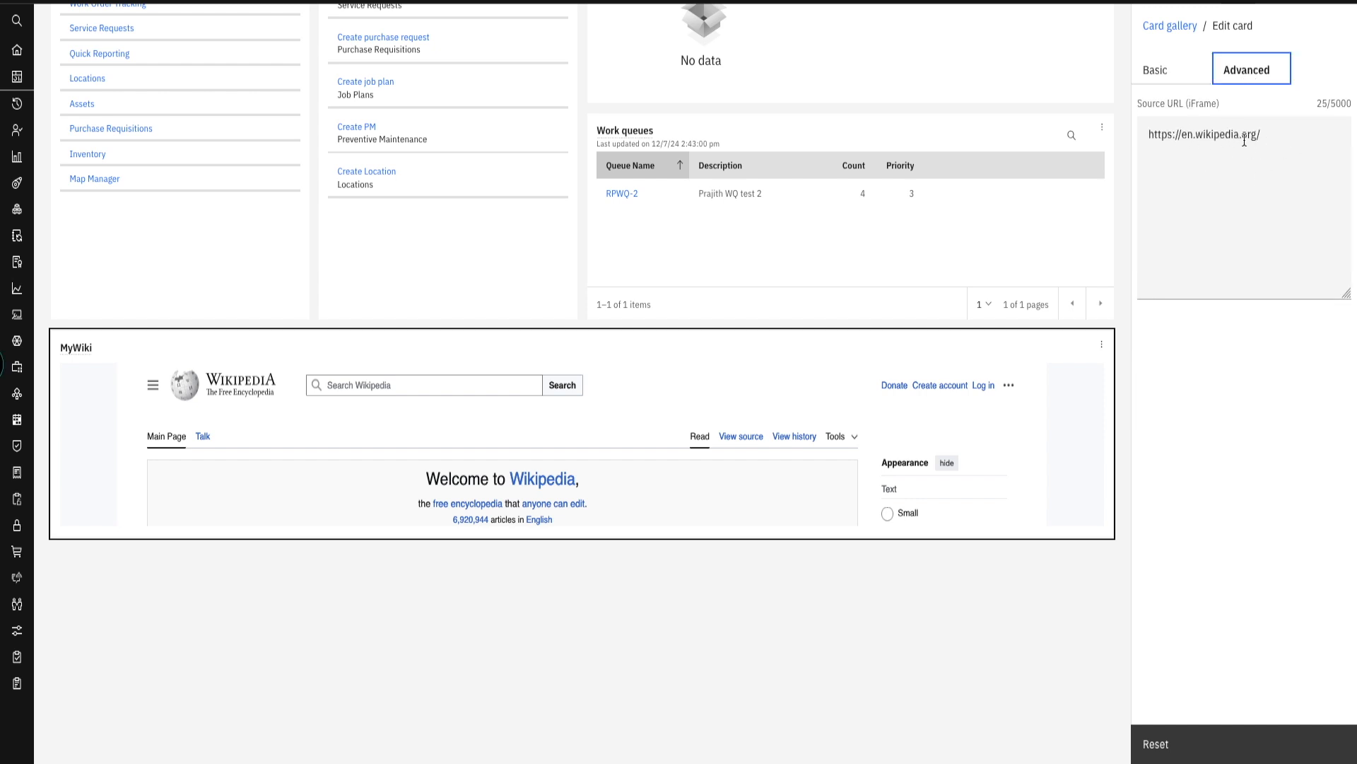
{"action": "scroll", "coordinate": [710, 449], "scroll_direction": "down", "scroll_amount": 2}
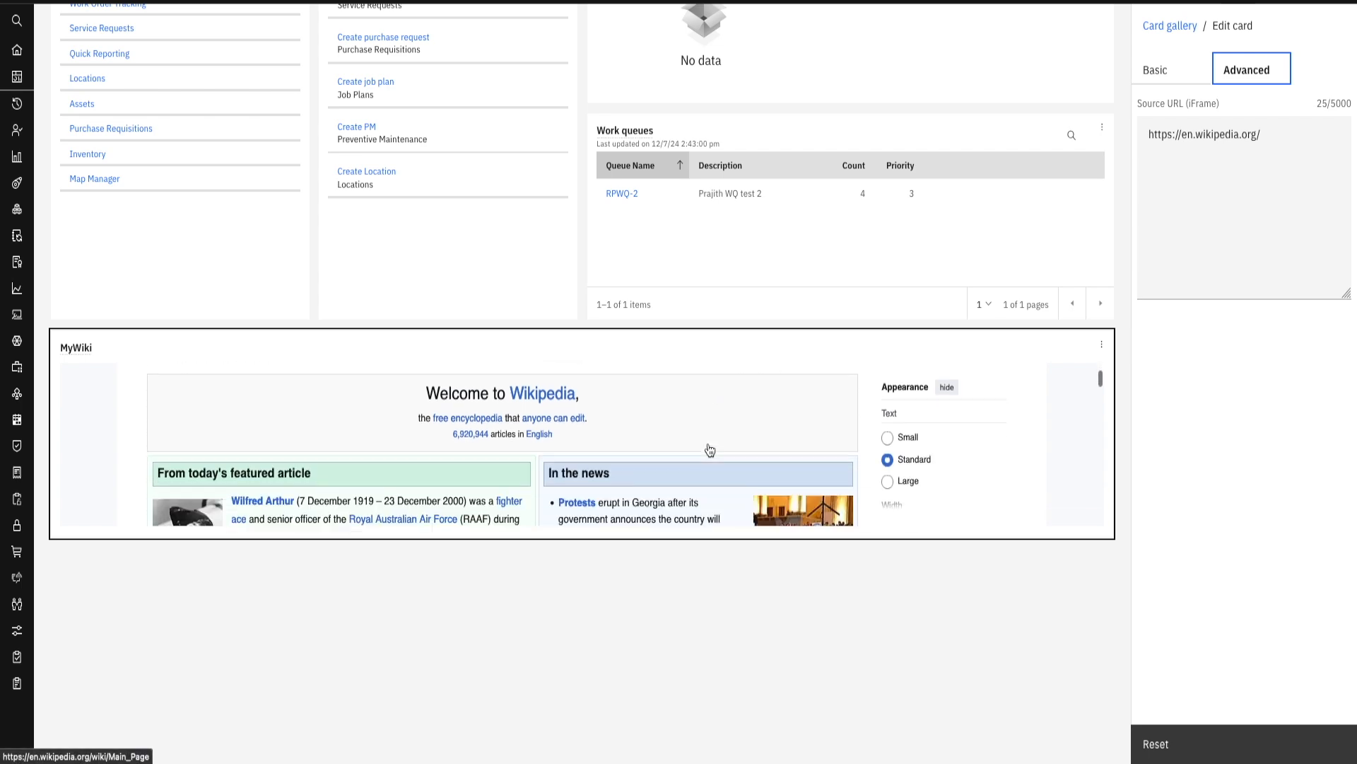
{"action": "scroll", "coordinate": [710, 450], "scroll_direction": "down", "scroll_amount": 10}
{"action": "scroll", "coordinate": [710, 450], "scroll_direction": "up", "scroll_amount": 12}
{"action": "scroll", "coordinate": [763, 311], "scroll_direction": "up", "scroll_amount": 6}
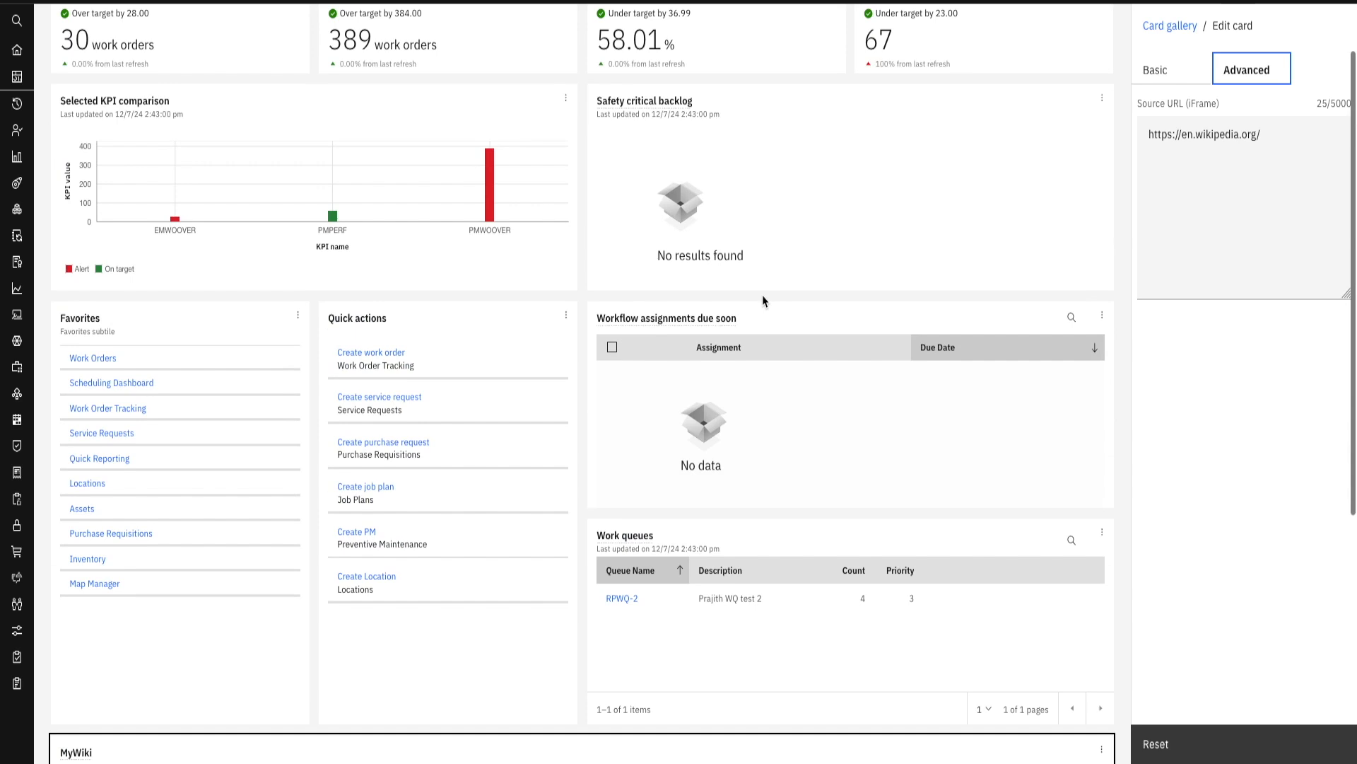
- Open the Work queues card for editing and review its advanced and basic settings
{"action": "left_click", "coordinate": [806, 590]}
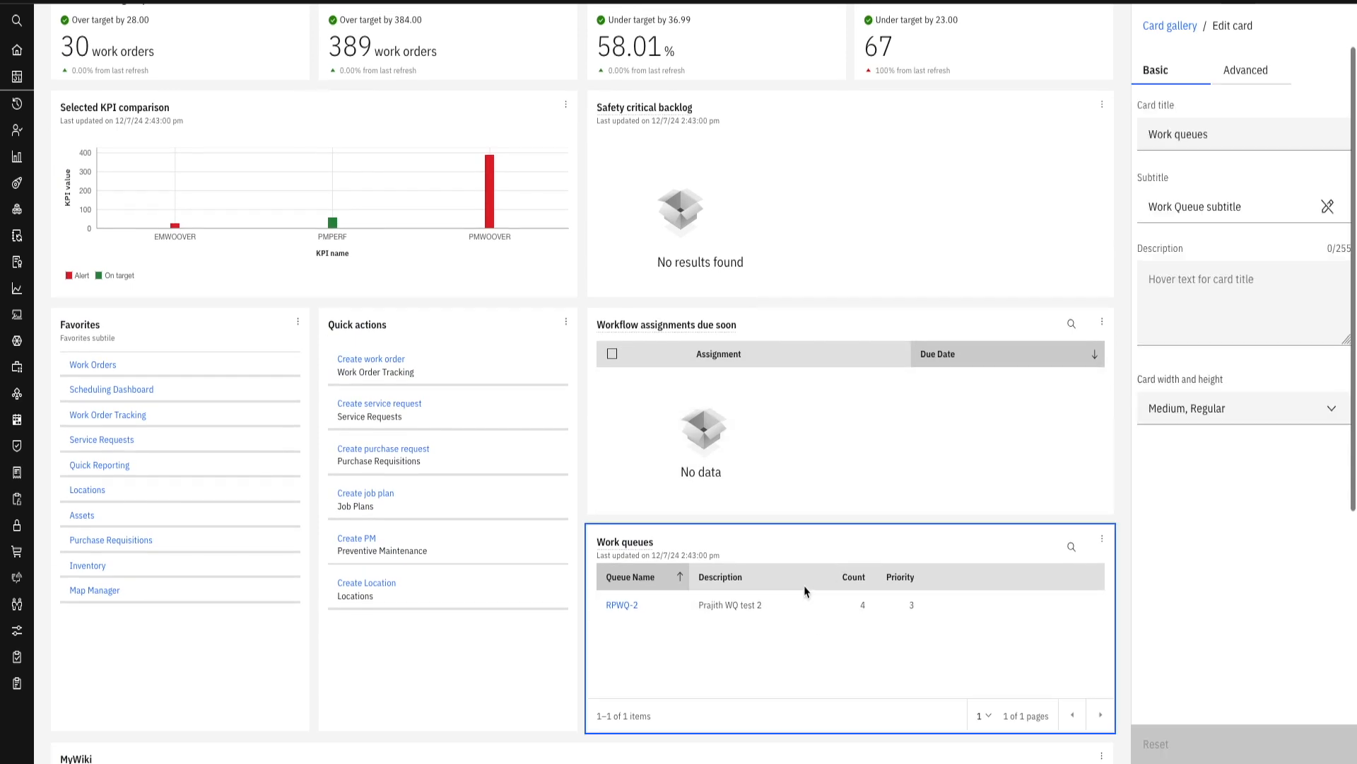
{"action": "left_click", "coordinate": [1233, 70]}
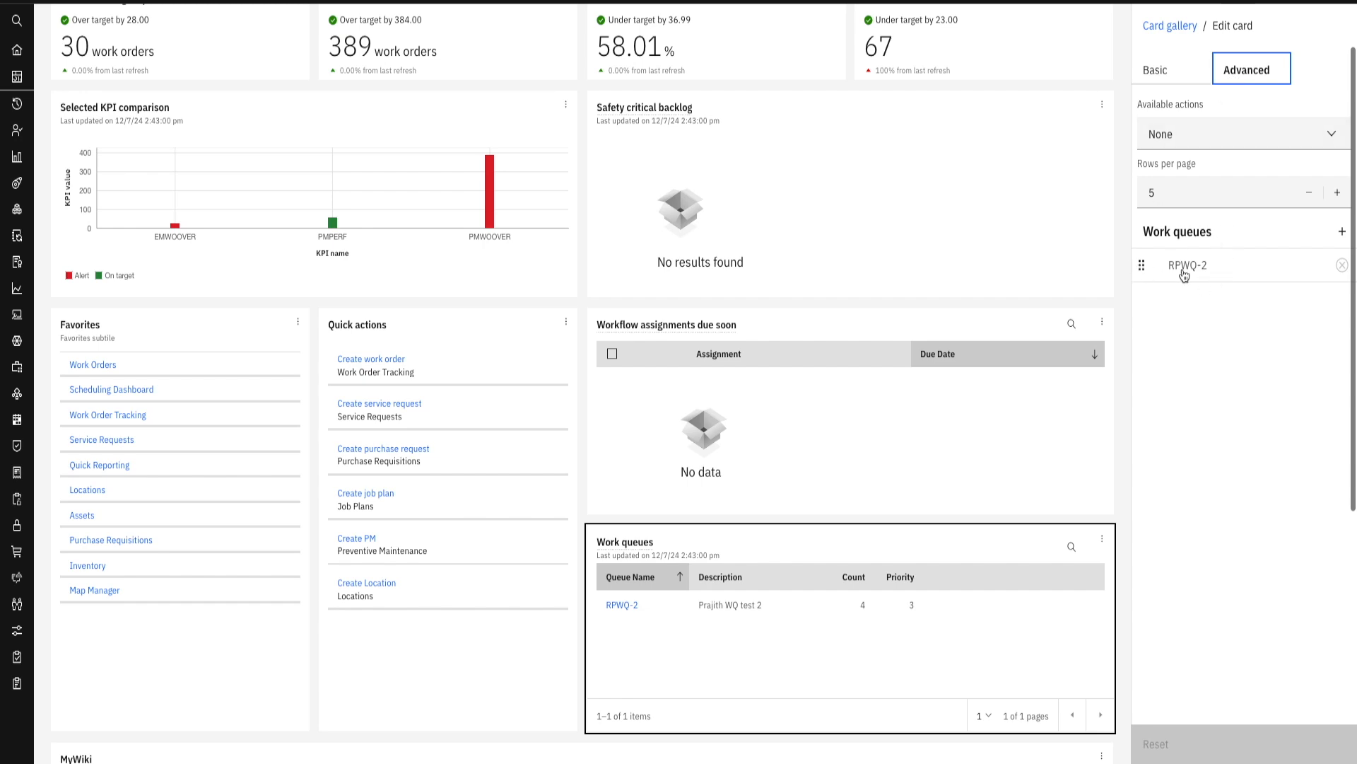
{"action": "scroll", "coordinate": [719, 617], "scroll_direction": "down", "scroll_amount": 2}
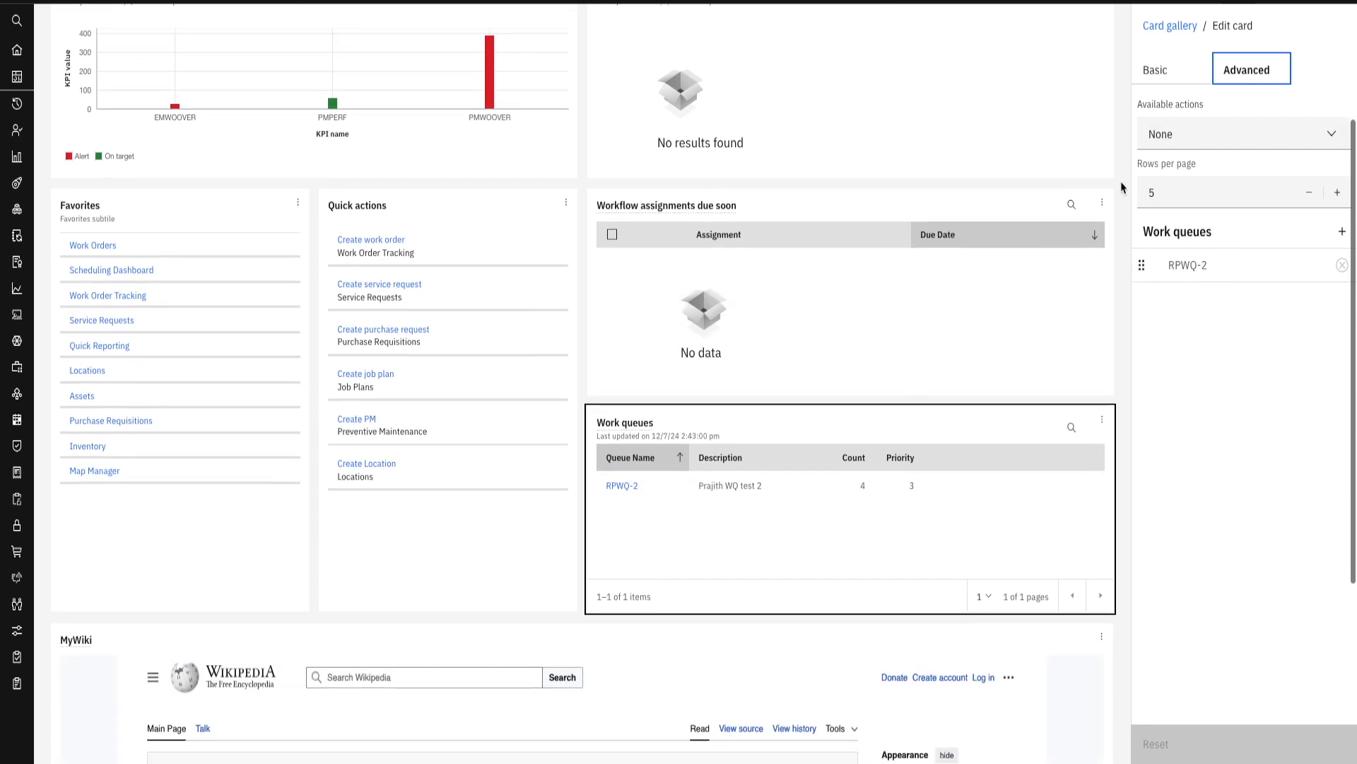
{"action": "left_click", "coordinate": [1154, 75]}
- Open the PM Performance card for editing and review its advanced and basic settings
{"action": "scroll", "coordinate": [661, 224], "scroll_direction": "up", "scroll_amount": 5}
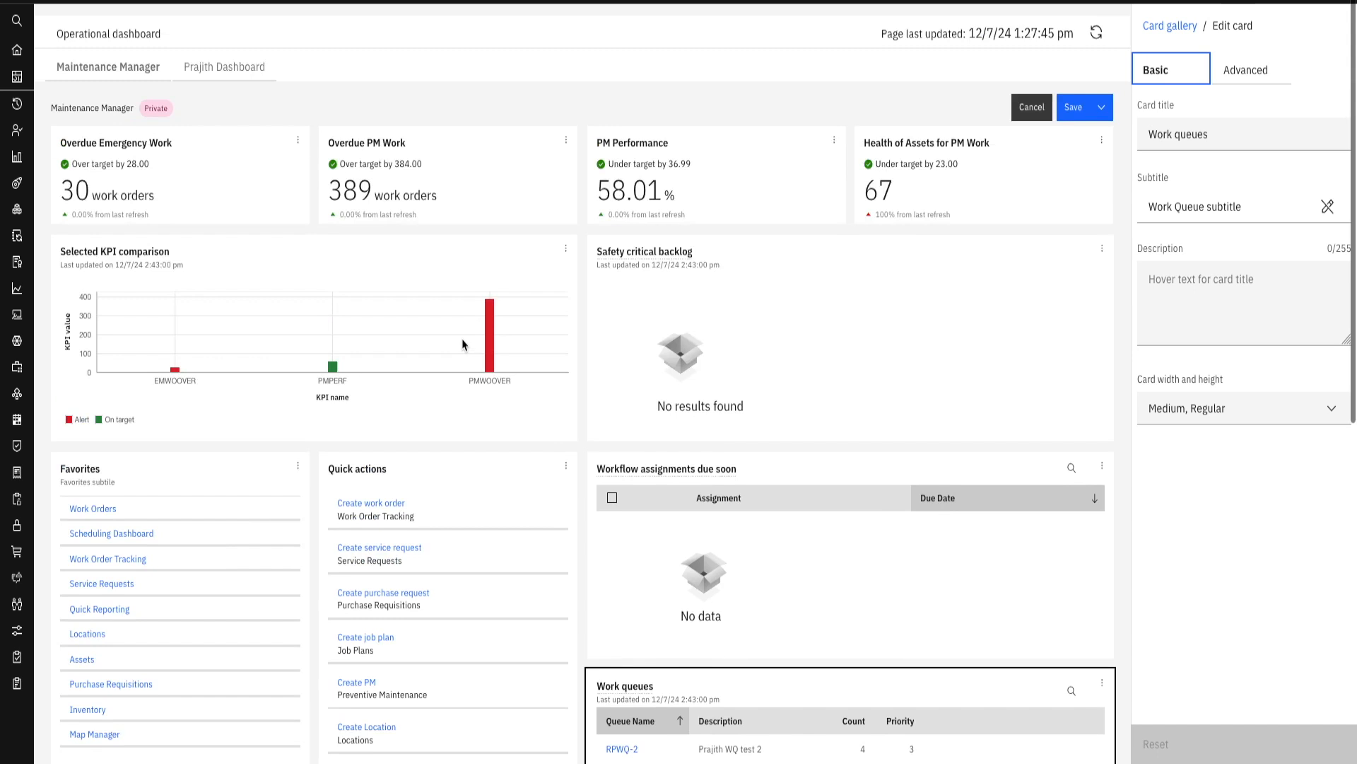
{"action": "left_click", "coordinate": [665, 223]}
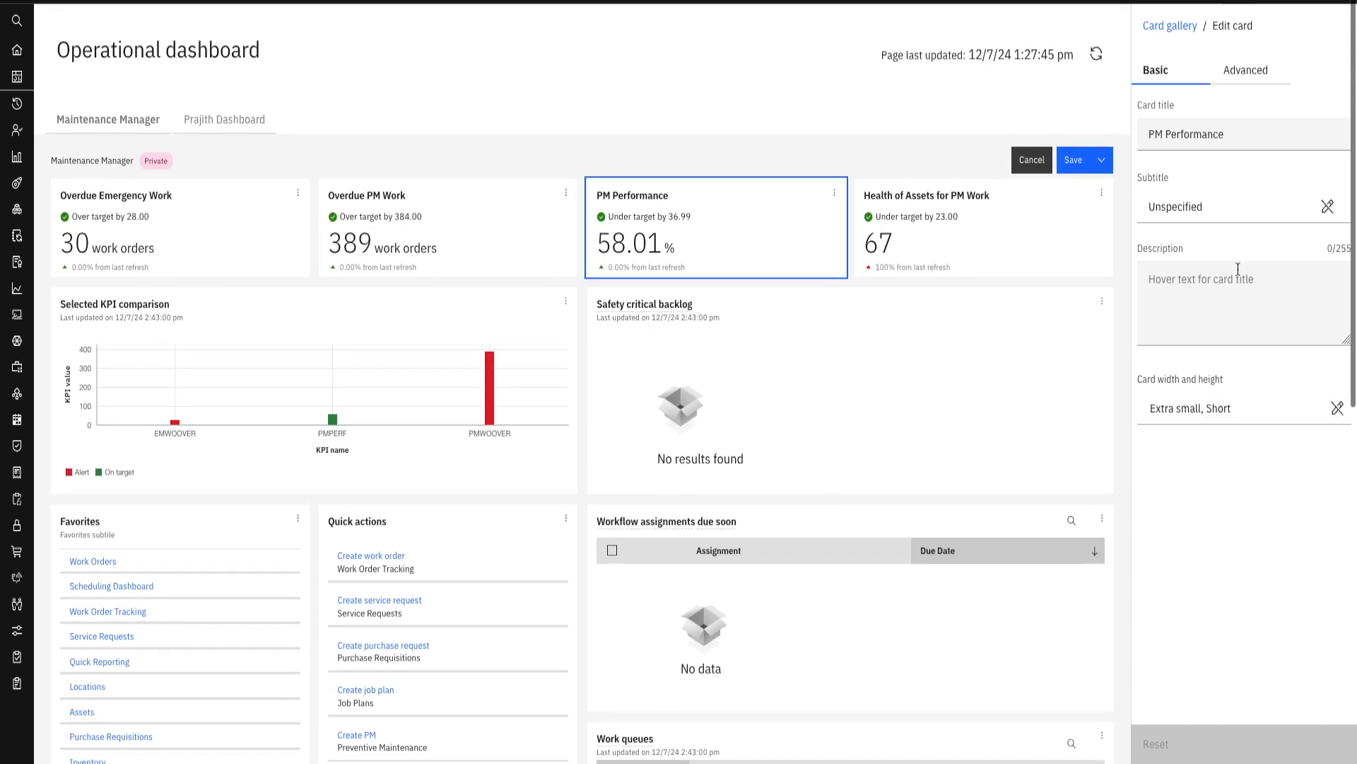
{"action": "left_click", "coordinate": [1246, 70]}
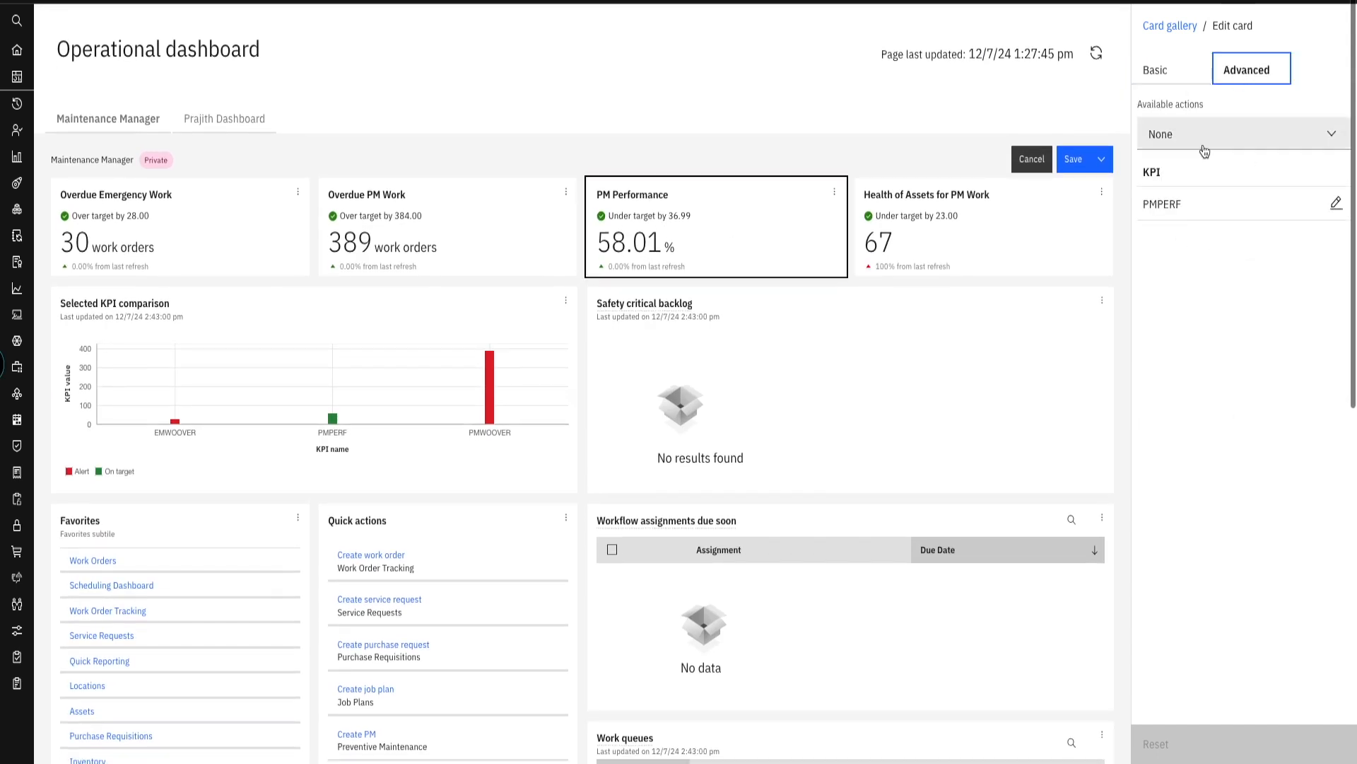
{"action": "left_click", "coordinate": [1170, 70]}
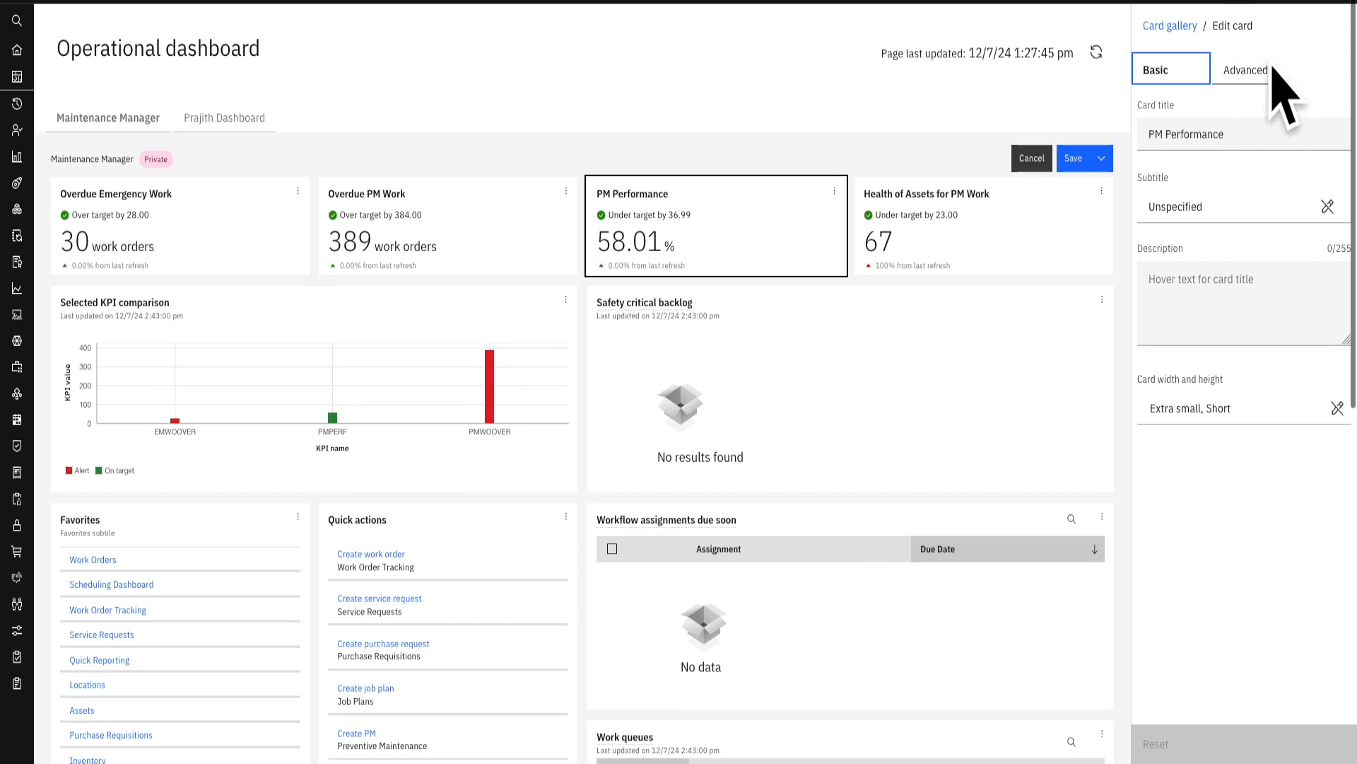
- Save the changes to the Maintenance Manager dashboard and check the page embedded in the MyWiki card
{"action": "left_click", "coordinate": [1073, 158]}
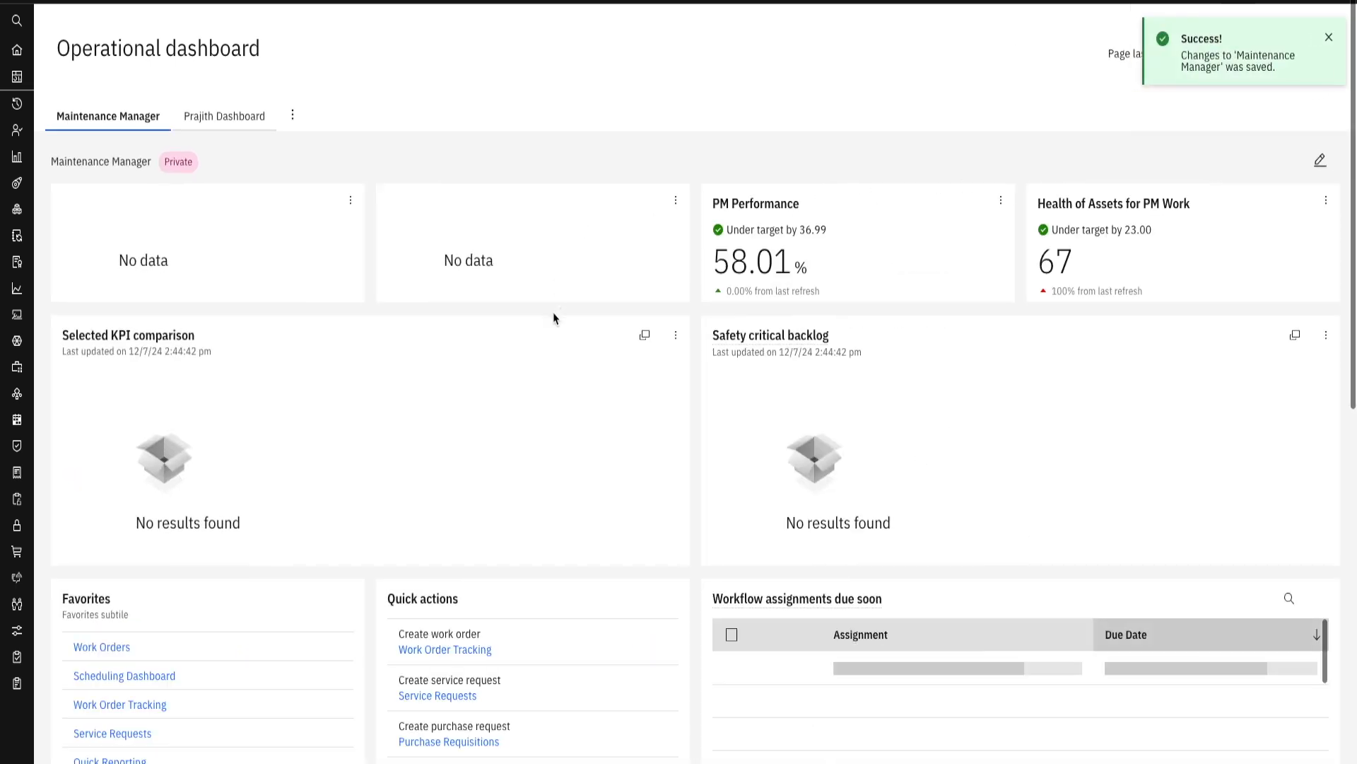
{"action": "scroll", "coordinate": [555, 315], "scroll_direction": "down", "scroll_amount": 8}
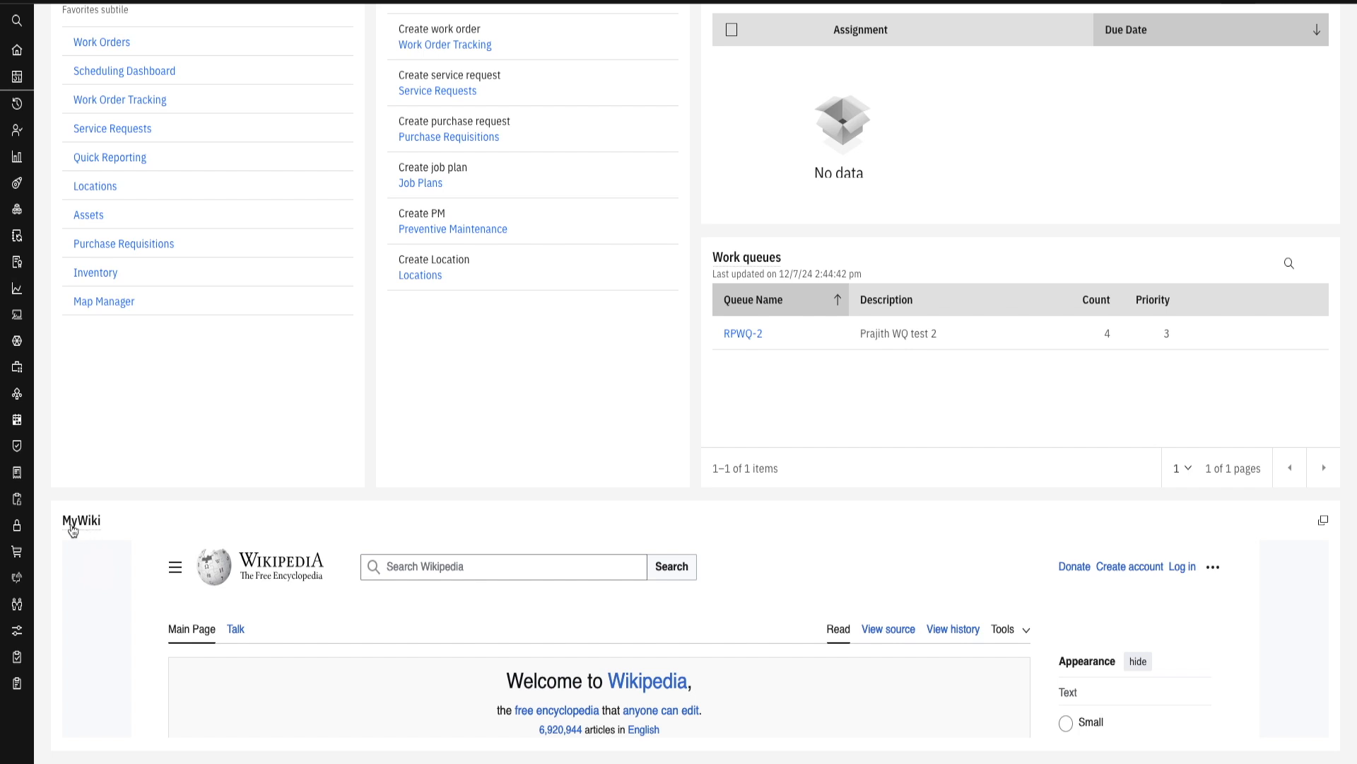
{"action": "scroll", "coordinate": [495, 629], "scroll_direction": "down", "scroll_amount": 1}
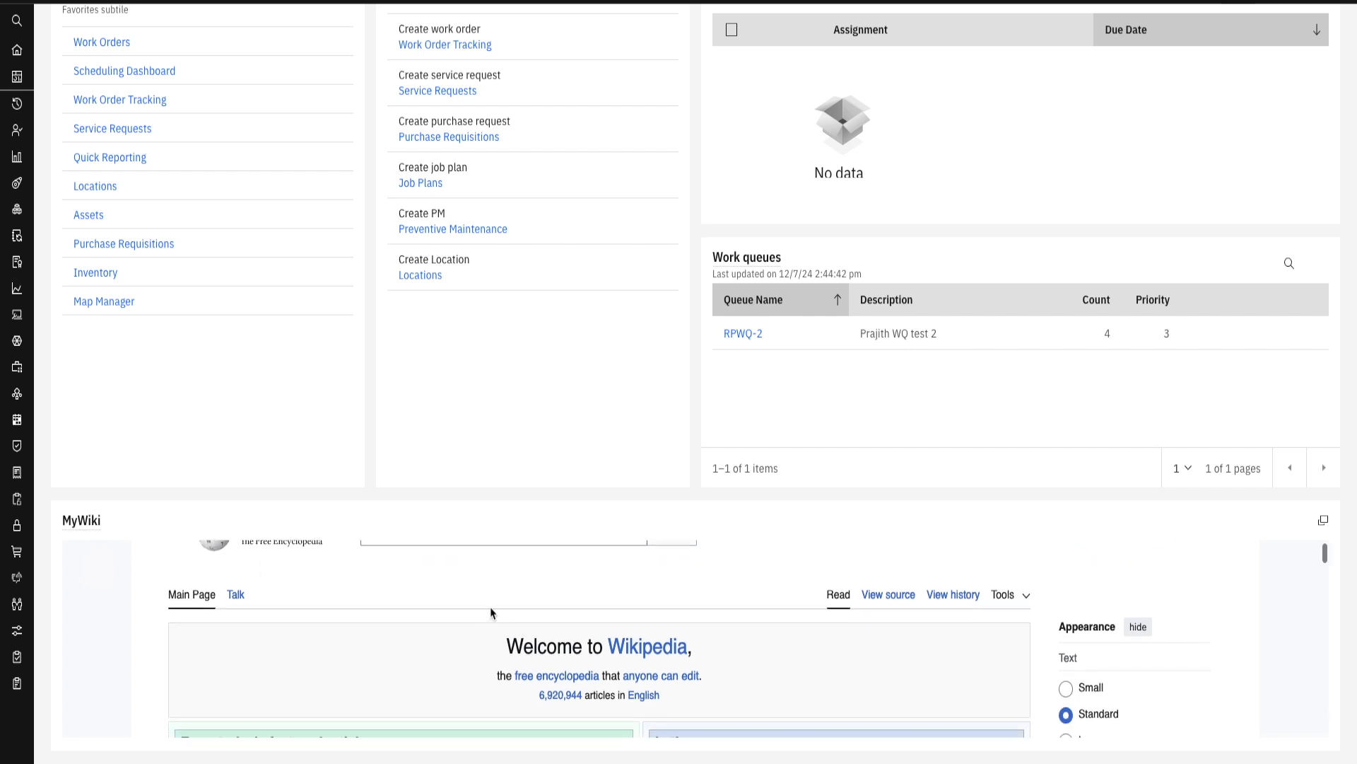
{"action": "scroll", "coordinate": [491, 612], "scroll_direction": "up", "scroll_amount": 1}
- Expand the MyWiki card, look through its embedded page to the end, and close the expanded view
{"action": "left_click", "coordinate": [1326, 527]}
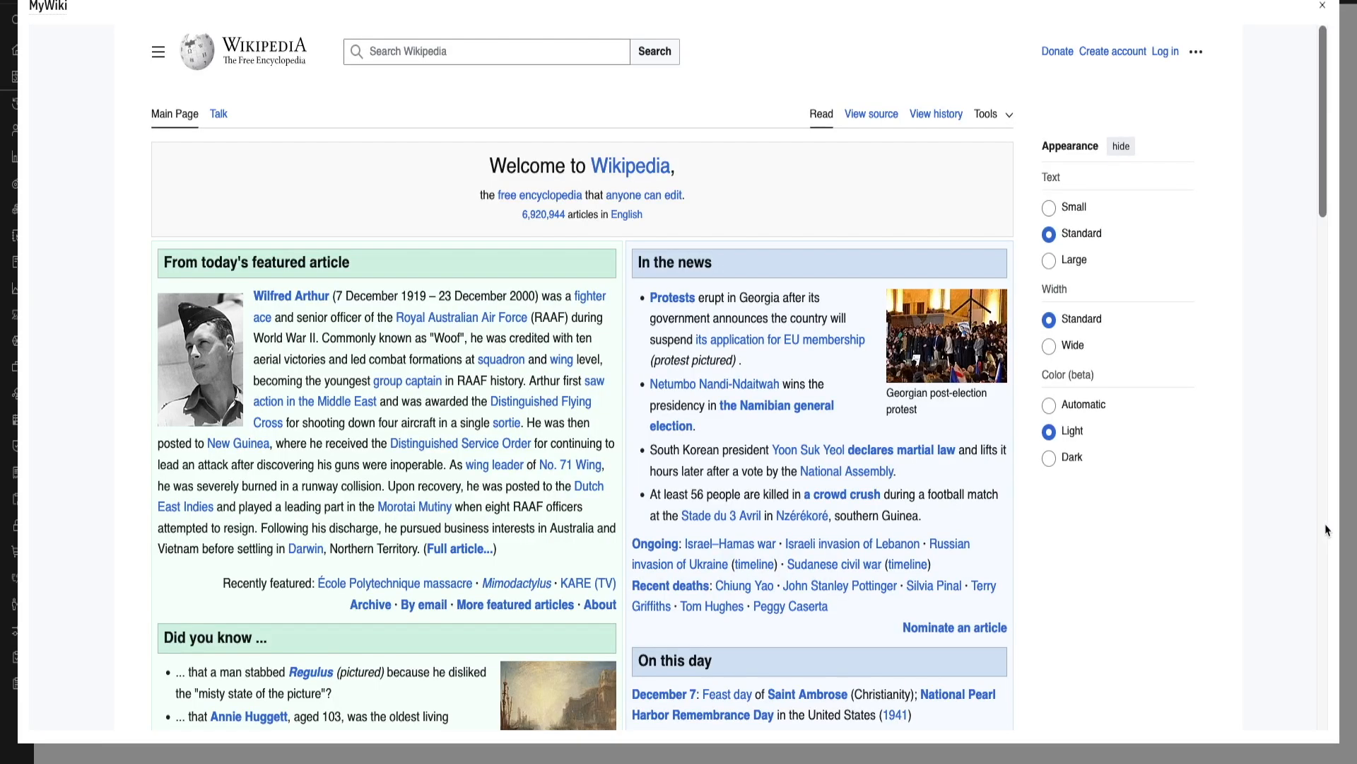
{"action": "scroll", "coordinate": [475, 470], "scroll_direction": "down", "scroll_amount": 10}
{"action": "scroll", "coordinate": [475, 470], "scroll_direction": "down", "scroll_amount": 5}
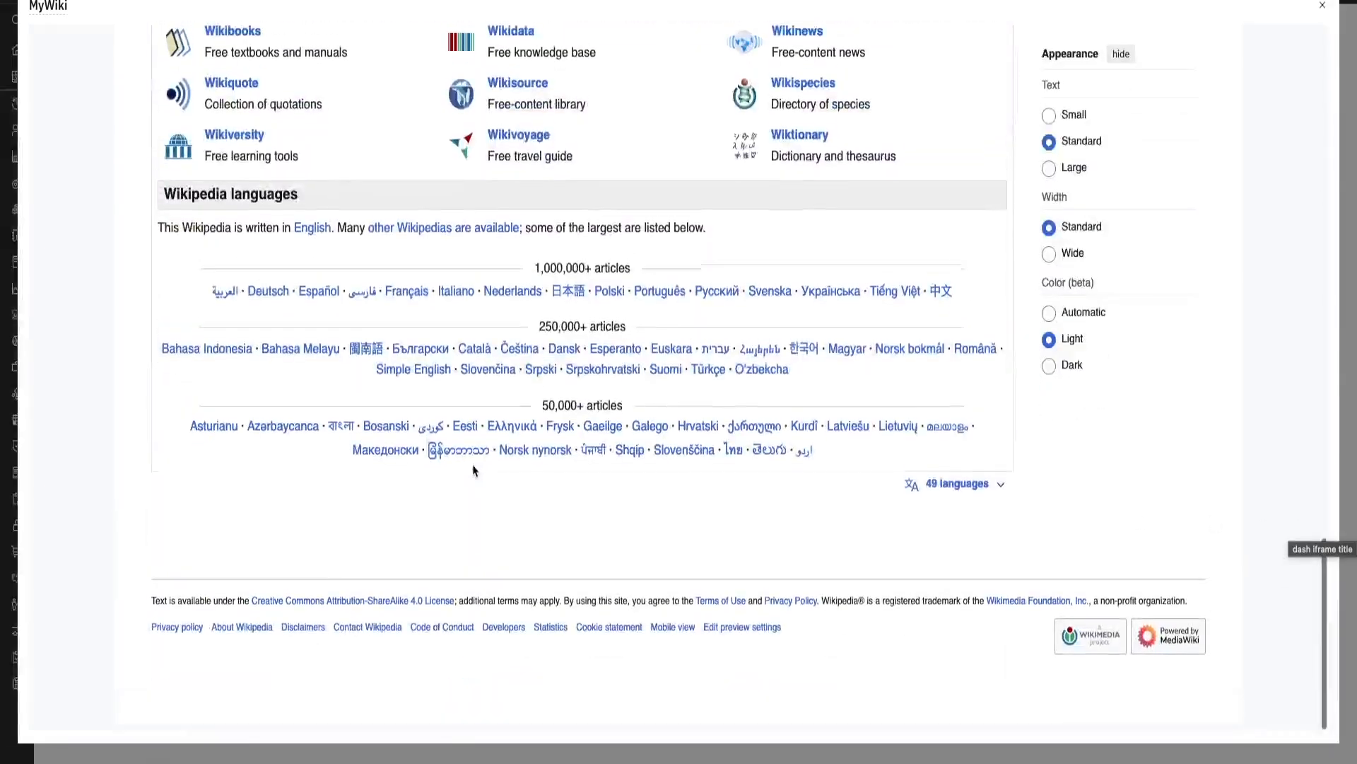
{"action": "scroll", "coordinate": [566, 452], "scroll_direction": "up", "scroll_amount": 20}
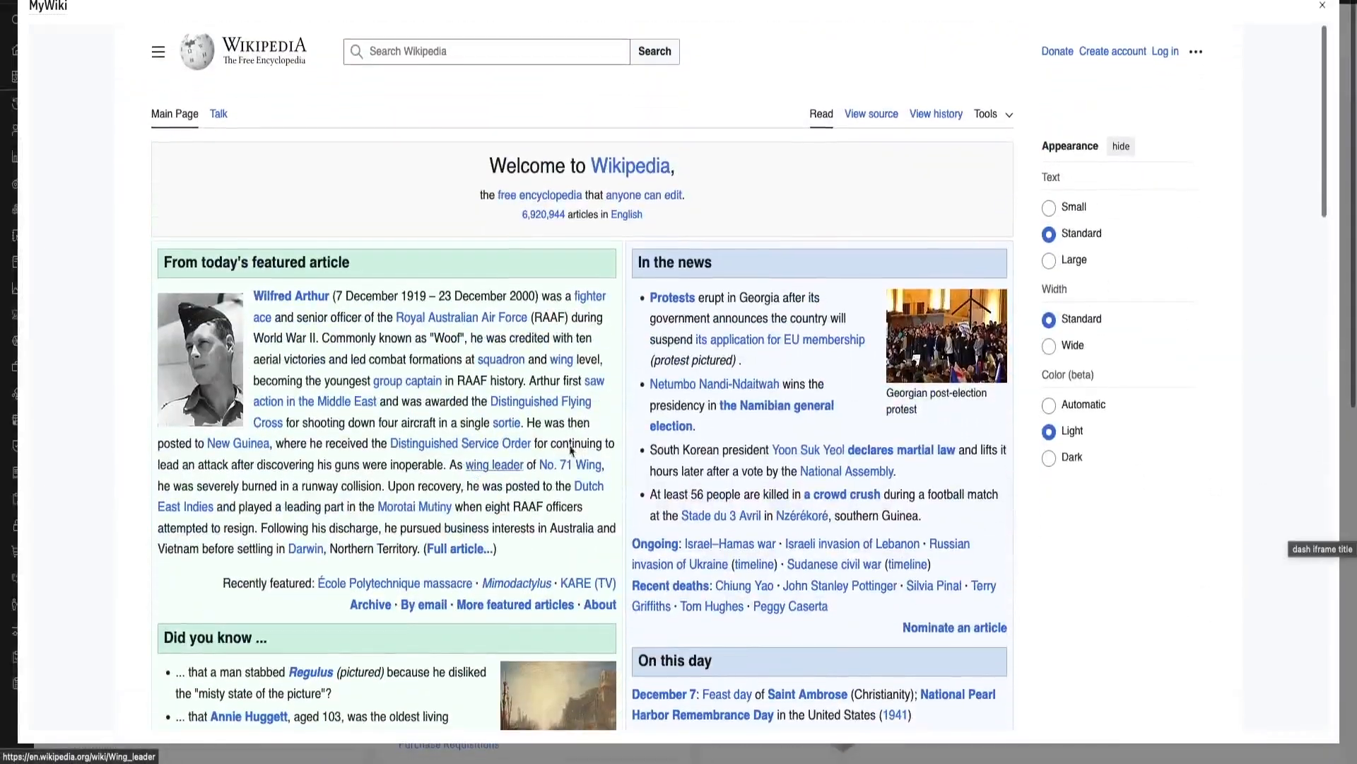
{"action": "left_click", "coordinate": [1322, 9]}
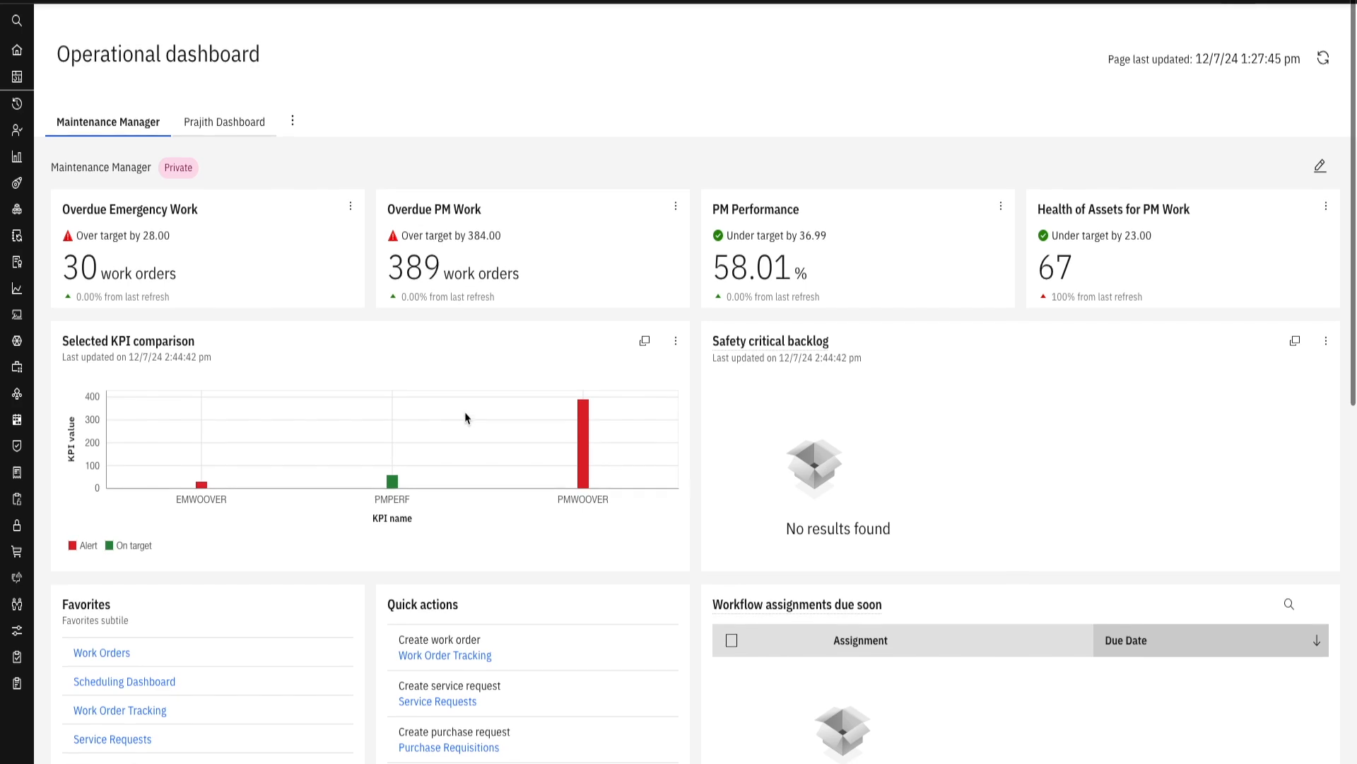
- Review the saved Maintenance Manager dashboard from its KPI cards down through the quick actions and work queues cards
{"action": "scroll", "coordinate": [491, 422], "scroll_direction": "down", "scroll_amount": 2}
{"action": "scroll", "coordinate": [490, 421], "scroll_direction": "down", "scroll_amount": 8}
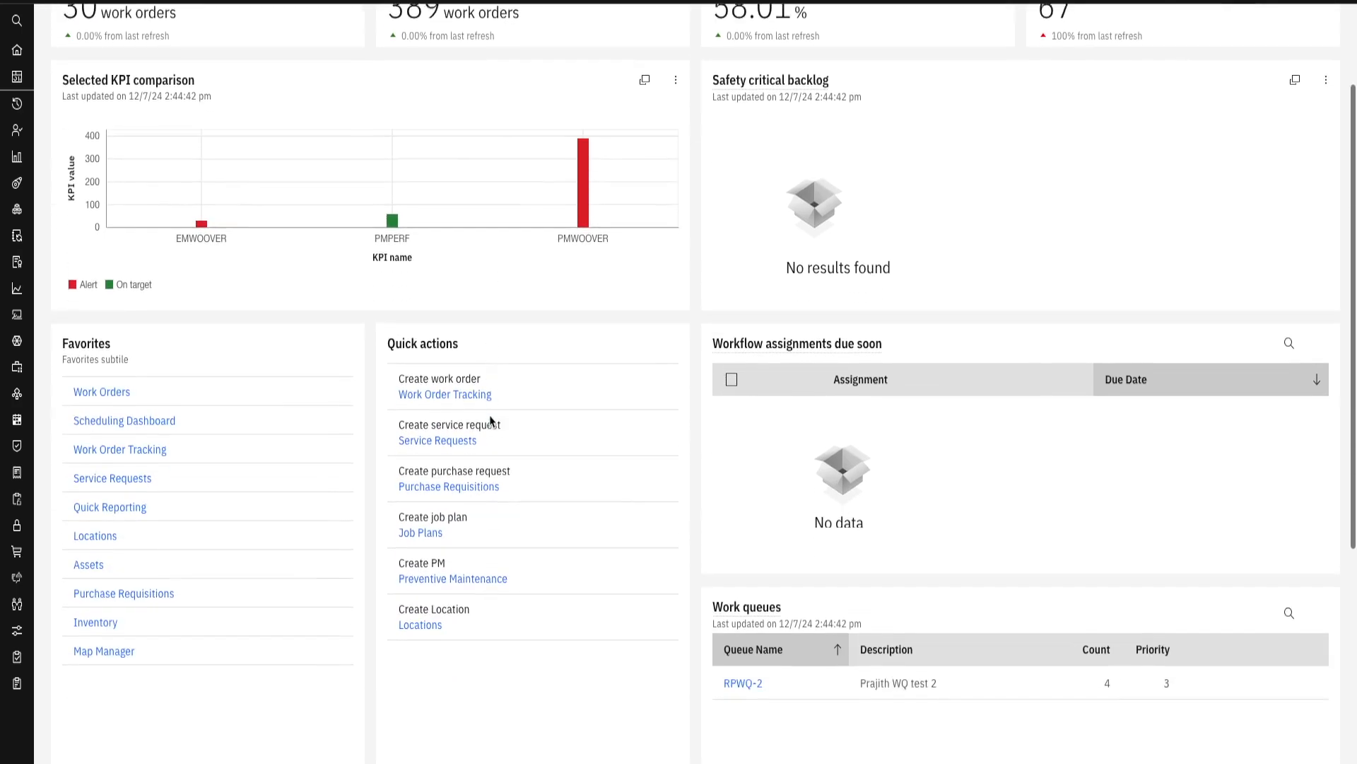
{"action": "scroll", "coordinate": [491, 422], "scroll_direction": "up", "scroll_amount": 10}
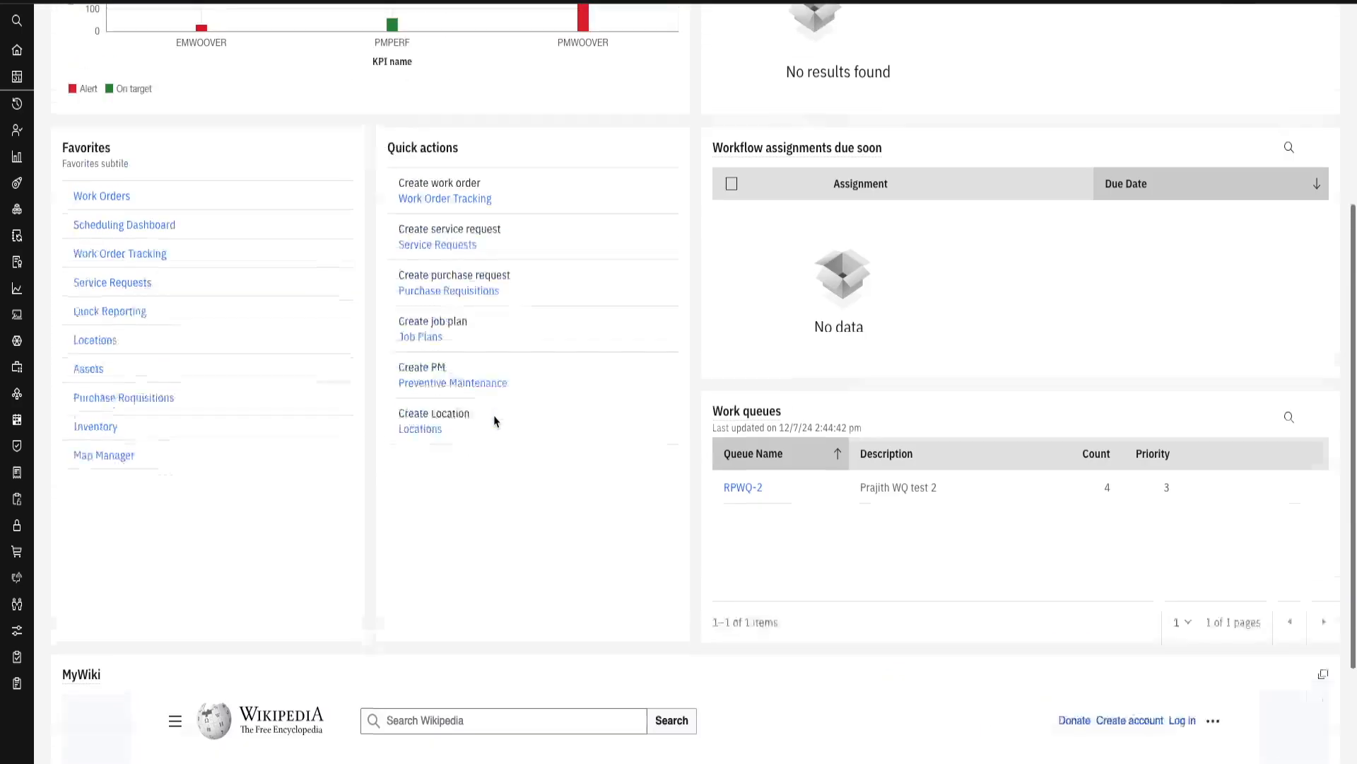
{"action": "scroll", "coordinate": [1187, 173], "scroll_direction": "up", "scroll_amount": 1}
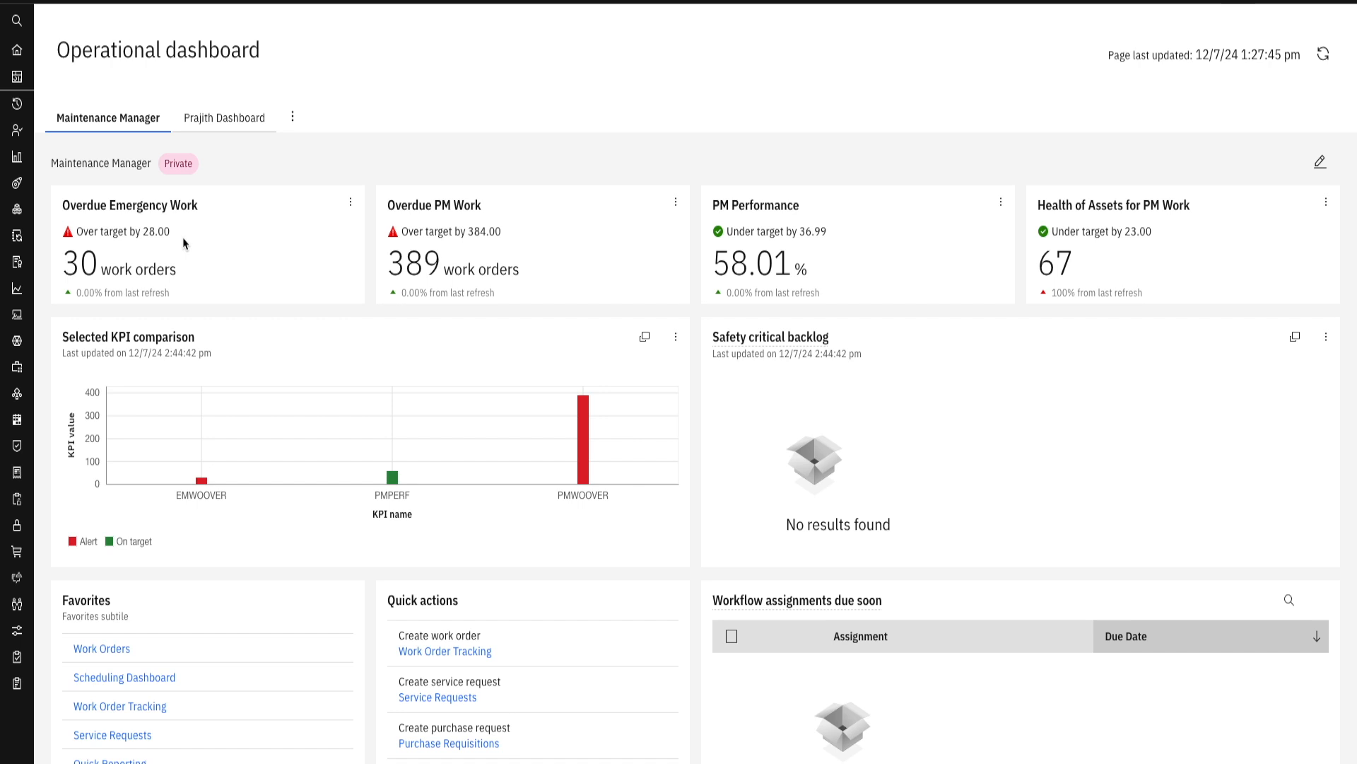
{"action": "scroll", "coordinate": [668, 147], "scroll_direction": "down", "scroll_amount": 2}
{"action": "scroll", "coordinate": [664, 148], "scroll_direction": "up", "scroll_amount": 2}
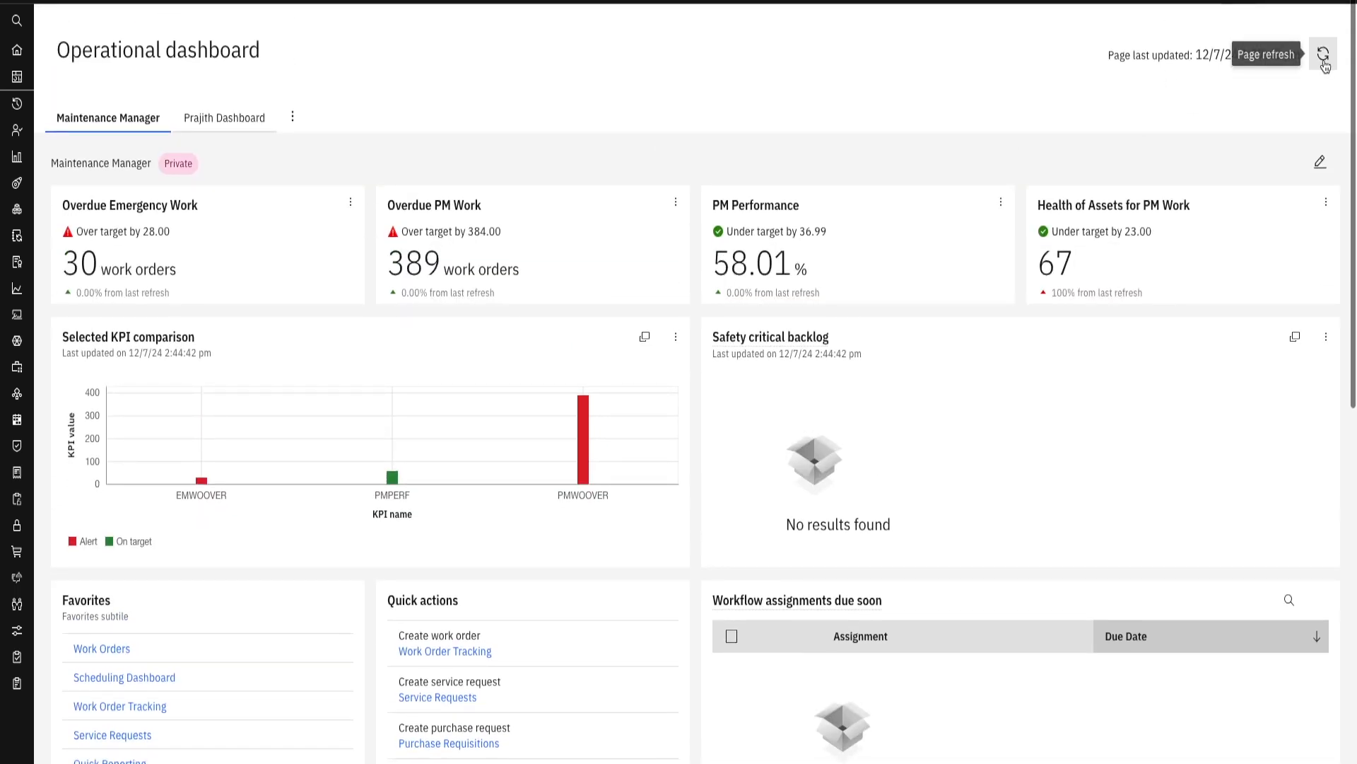
{"action": "scroll", "coordinate": [888, 206], "scroll_direction": "down", "scroll_amount": 5}
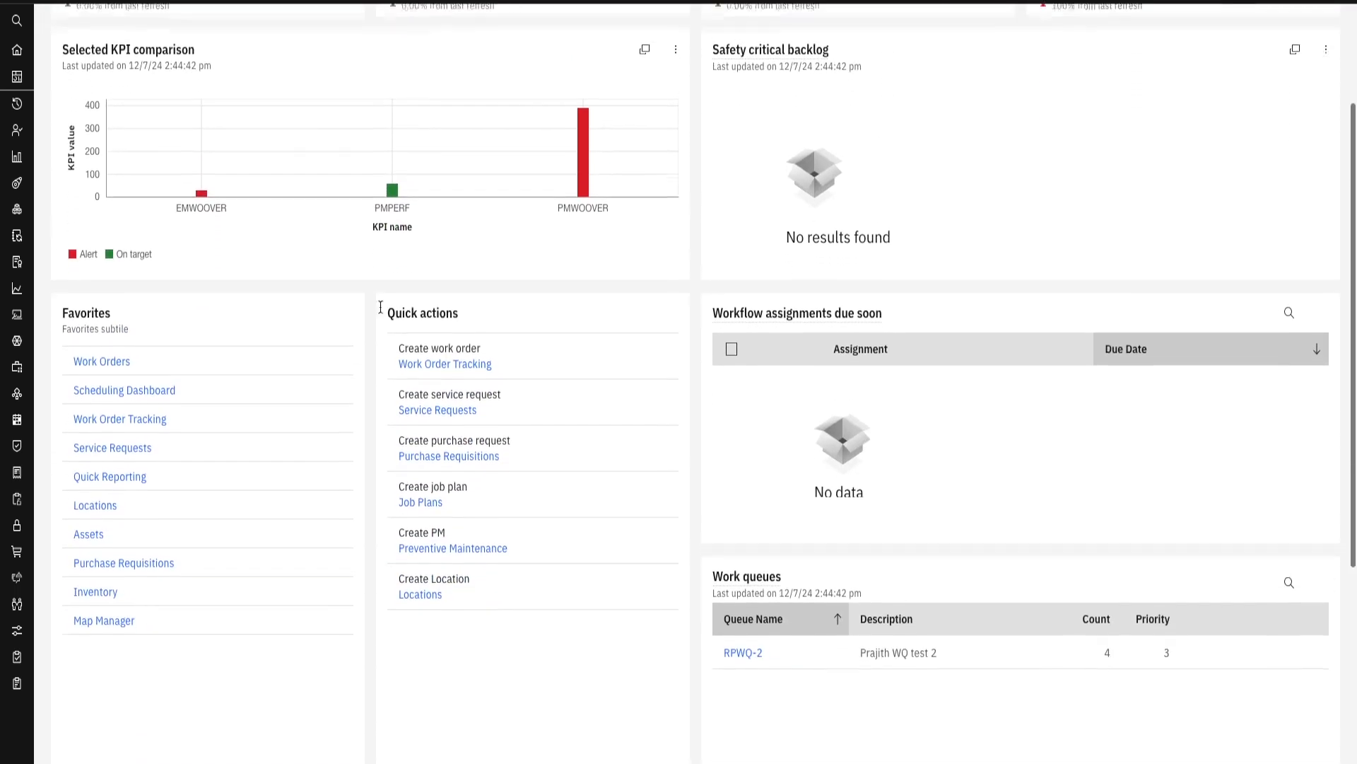
{"action": "scroll", "coordinate": [622, 403], "scroll_direction": "down", "scroll_amount": 2}
{"action": "scroll", "coordinate": [636, 403], "scroll_direction": "up", "scroll_amount": 6}
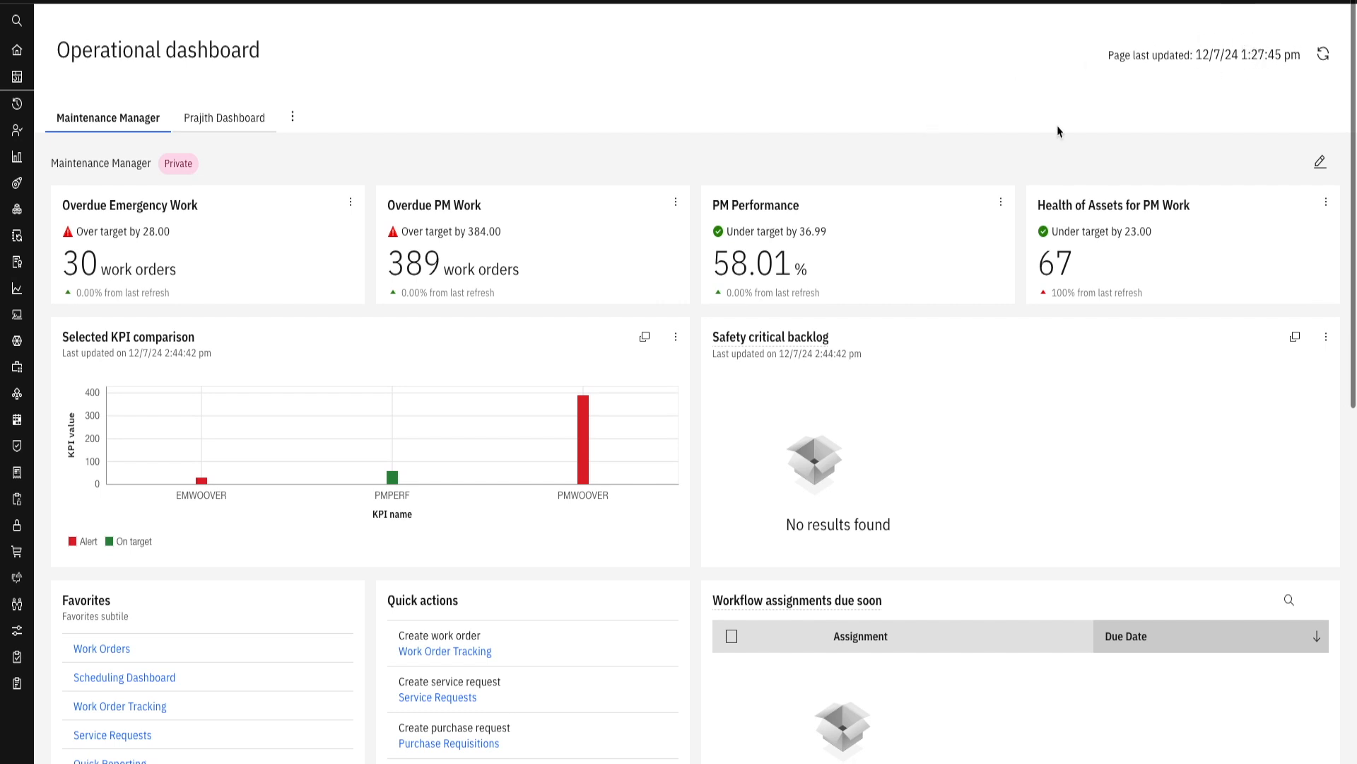
- Refresh the Maintenance Manager dashboard's data, look over its cards, and refresh the page once more
{"action": "left_click", "coordinate": [1323, 55]}
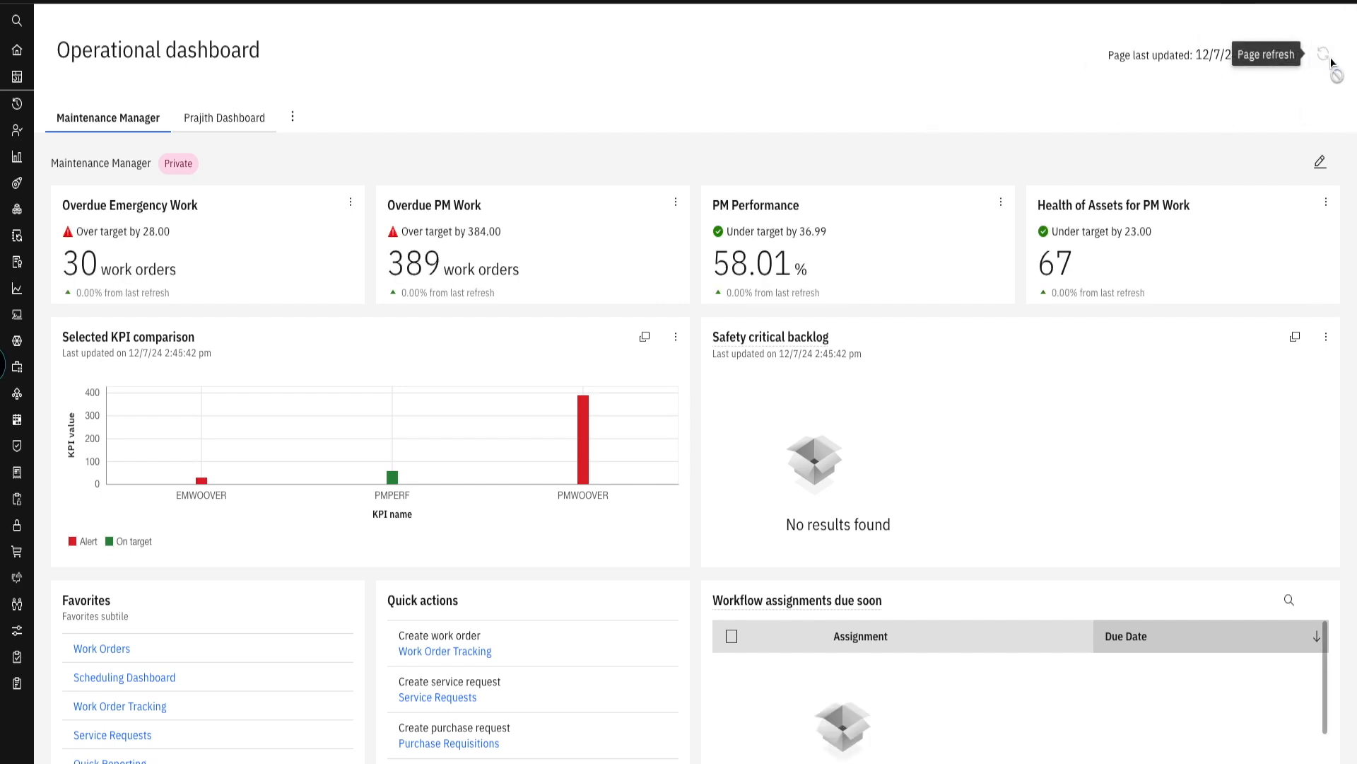
{"action": "scroll", "coordinate": [707, 154], "scroll_direction": "down", "scroll_amount": 5}
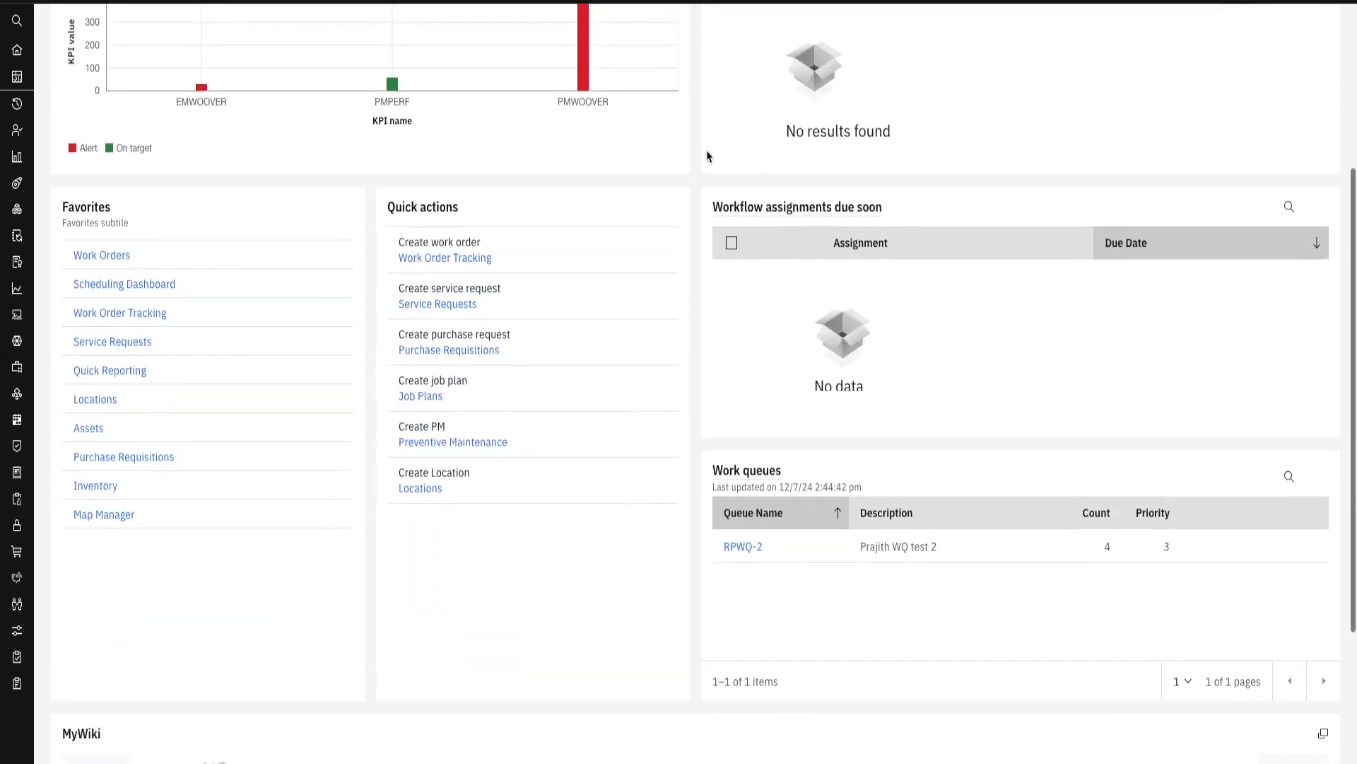
{"action": "scroll", "coordinate": [707, 156], "scroll_direction": "up", "scroll_amount": 5}
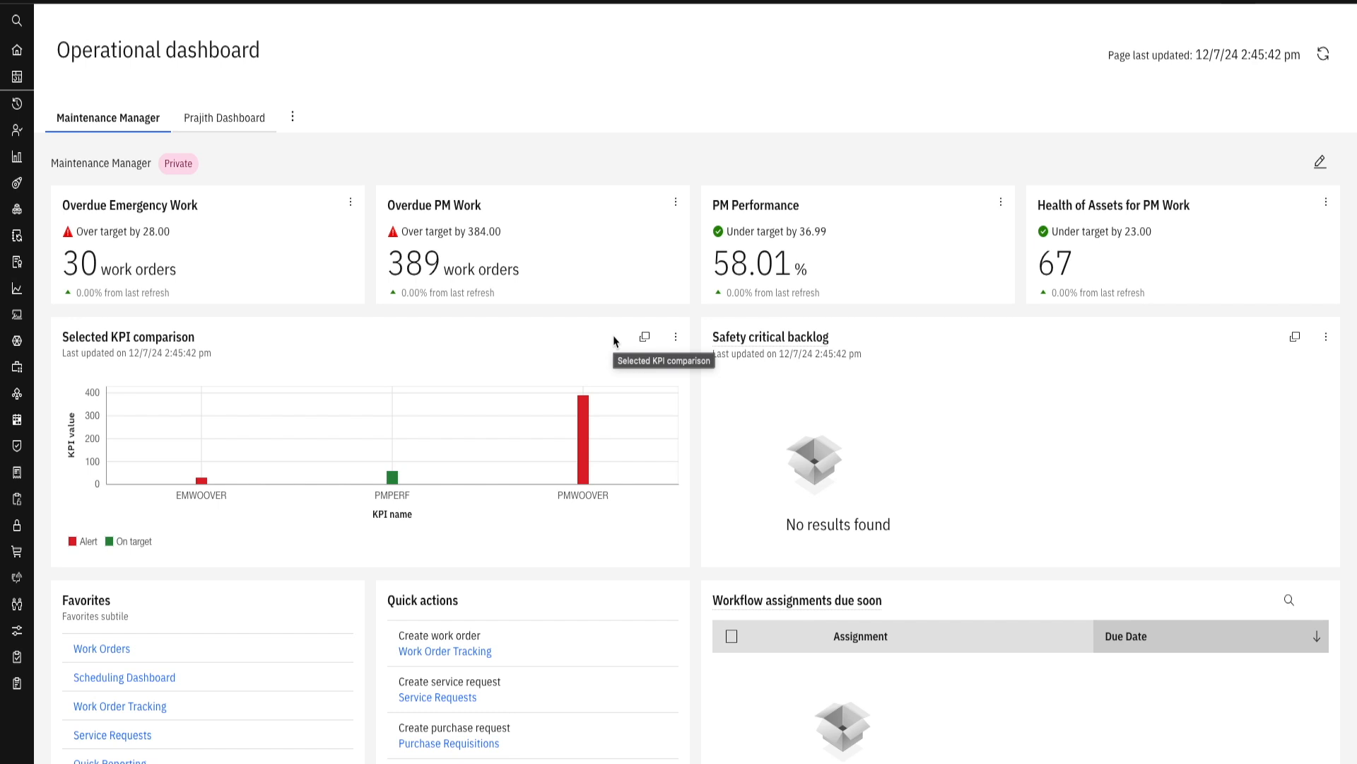
{"action": "left_click", "coordinate": [1323, 57]}
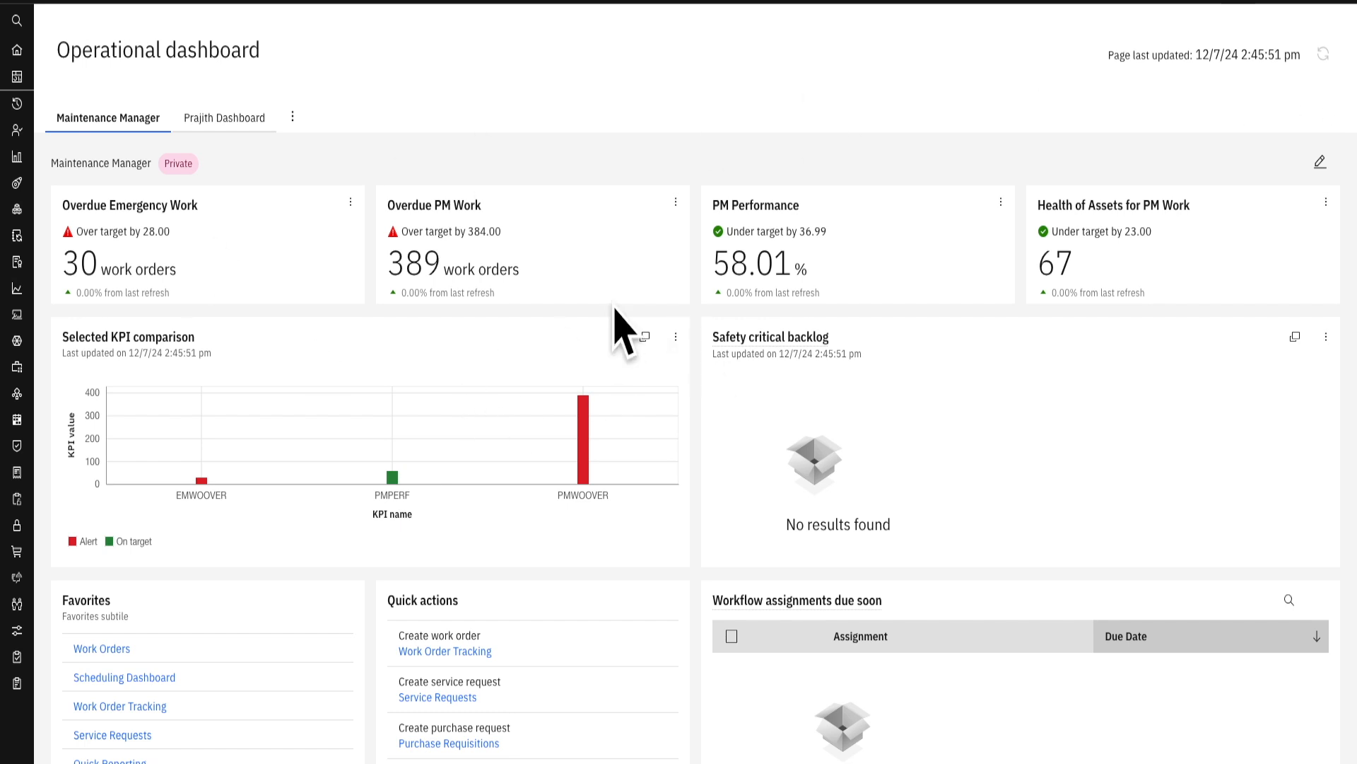
- Switch to the private test dashboard, refresh its data and look through its cards
{"action": "left_click", "coordinate": [225, 119]}
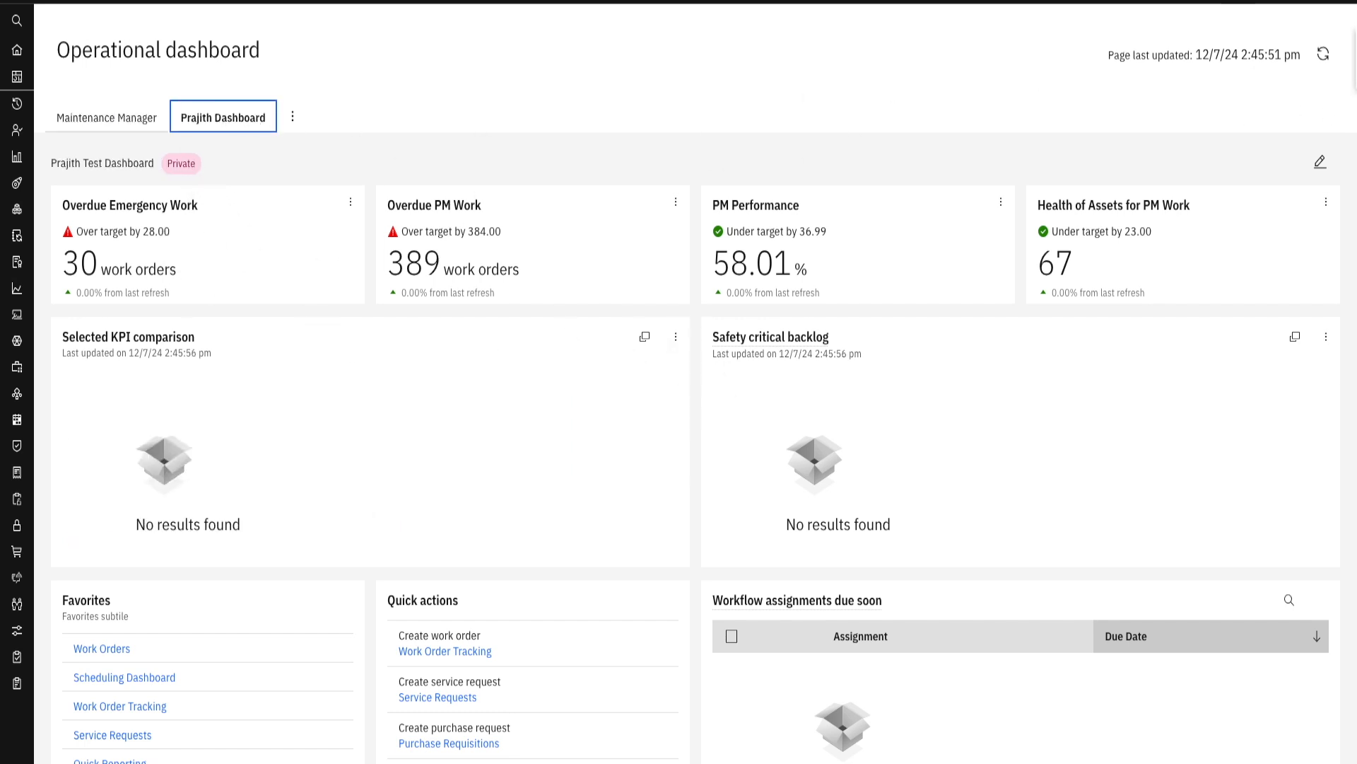
{"action": "left_click", "coordinate": [1323, 55]}
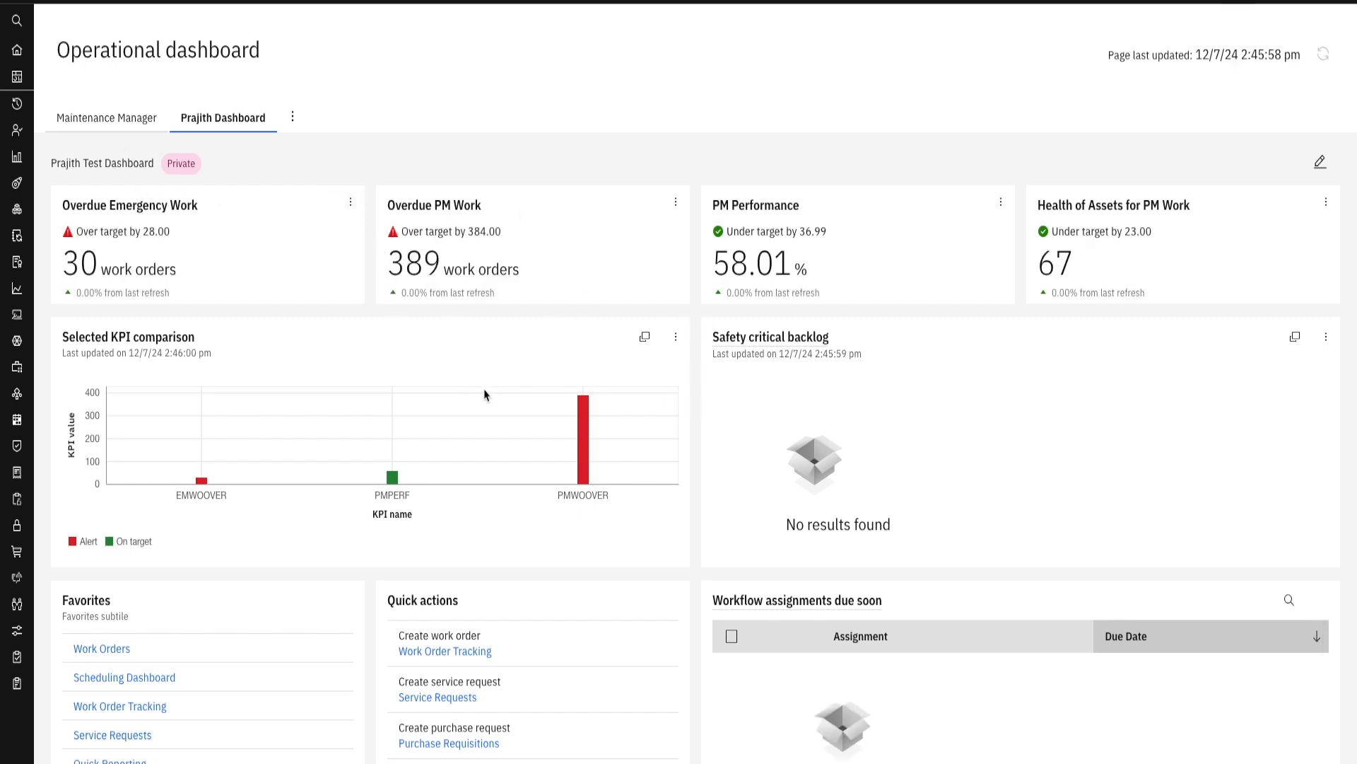
{"action": "scroll", "coordinate": [735, 237], "scroll_direction": "down", "scroll_amount": 5}
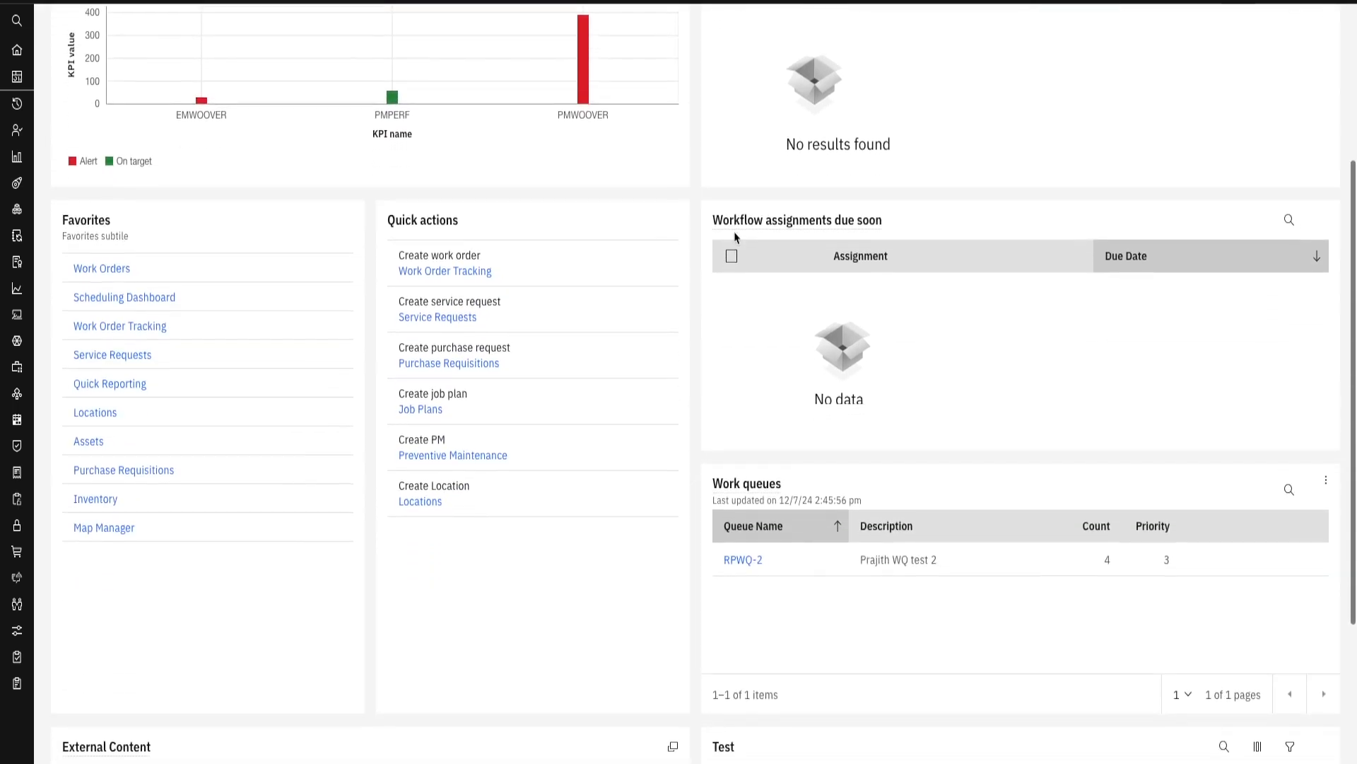
- Compare the Maintenance Manager and private test dashboards by switching between them and looking through their cards
{"action": "scroll", "coordinate": [735, 237], "scroll_direction": "up", "scroll_amount": 5}
{"action": "left_click", "coordinate": [99, 118]}
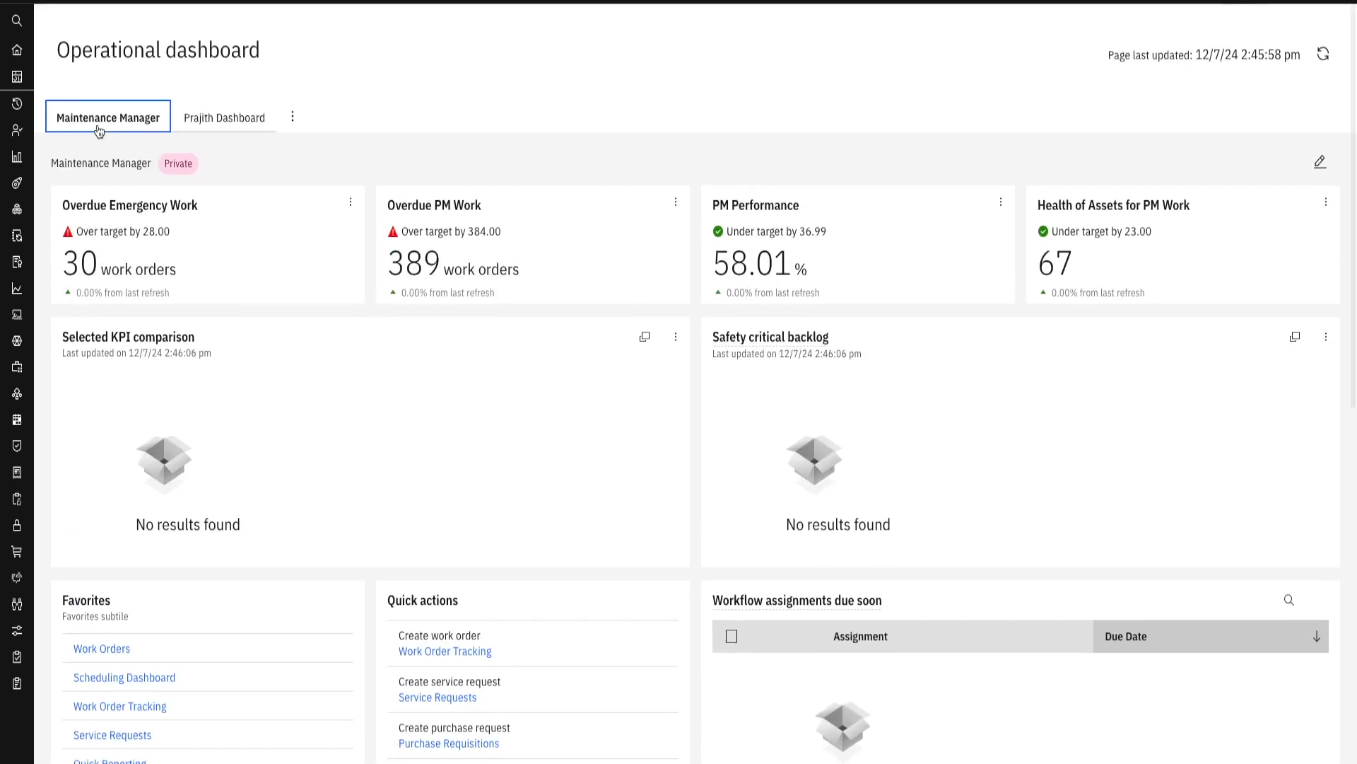
{"action": "scroll", "coordinate": [752, 237], "scroll_direction": "down", "scroll_amount": 7}
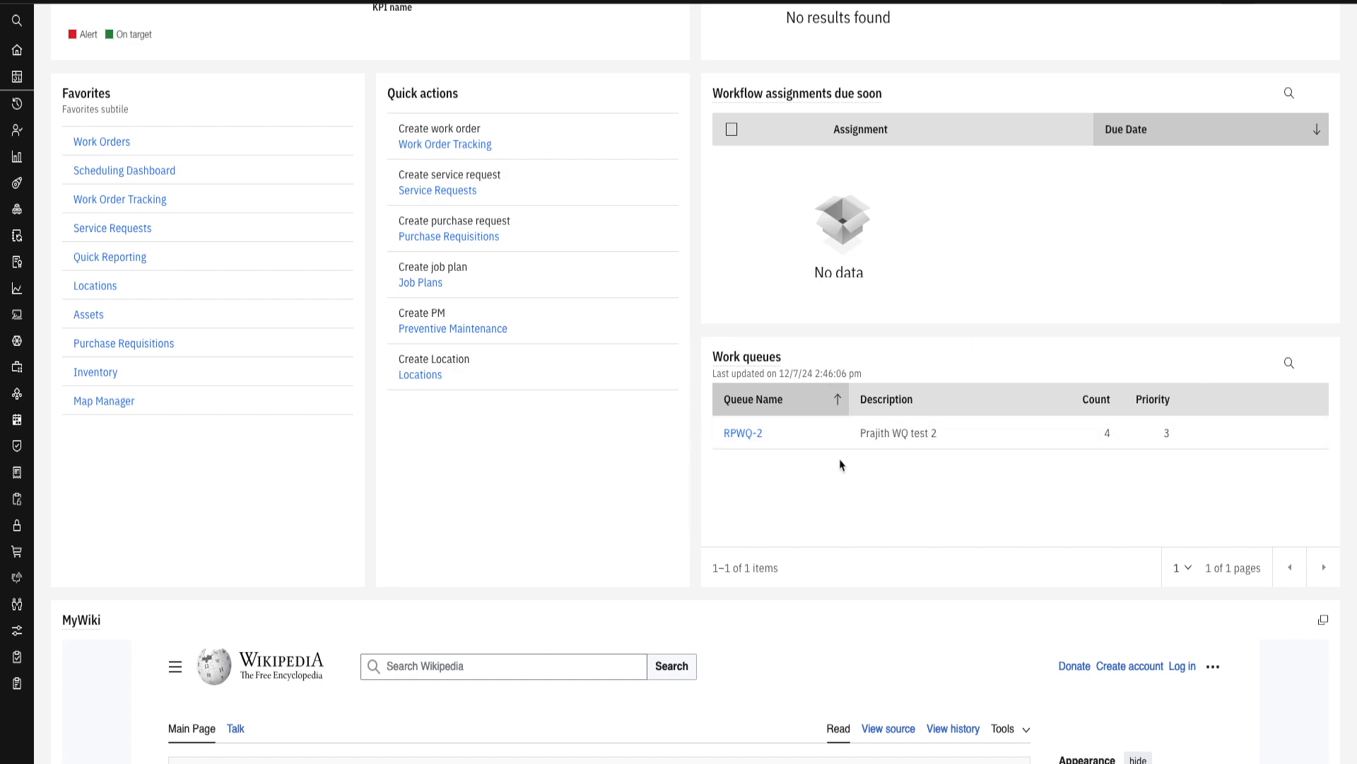
{"action": "scroll", "coordinate": [317, 391], "scroll_direction": "up", "scroll_amount": 7}
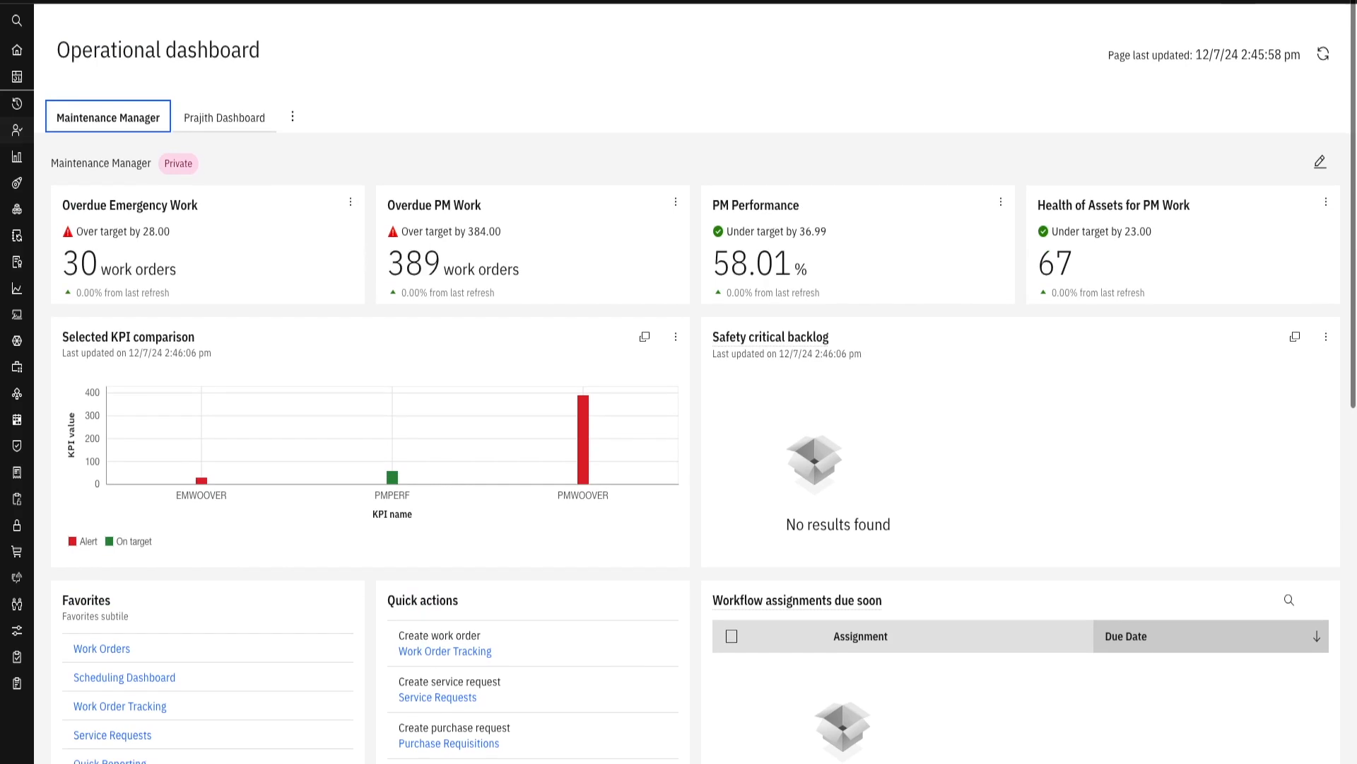
{"action": "left_click", "coordinate": [222, 117]}
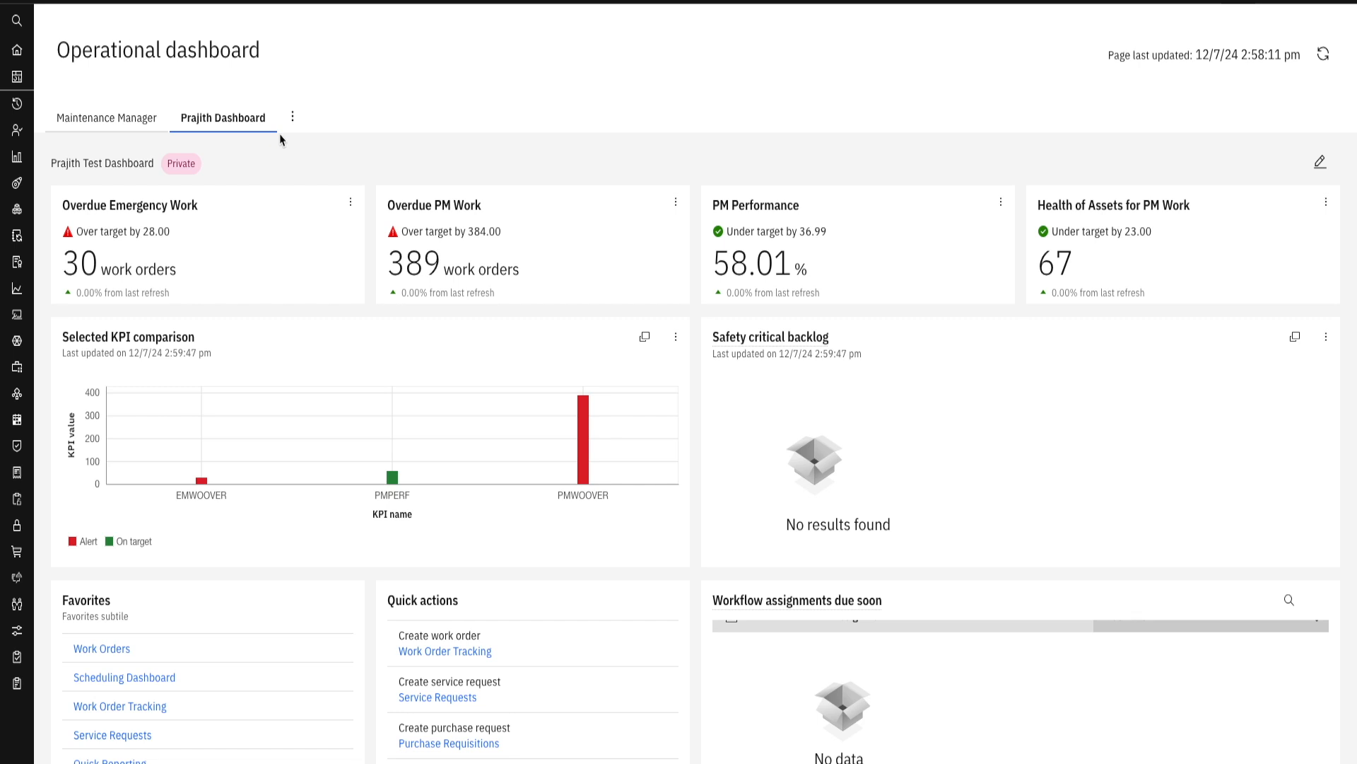
{"action": "left_click", "coordinate": [97, 126]}
{"action": "left_click", "coordinate": [226, 126]}
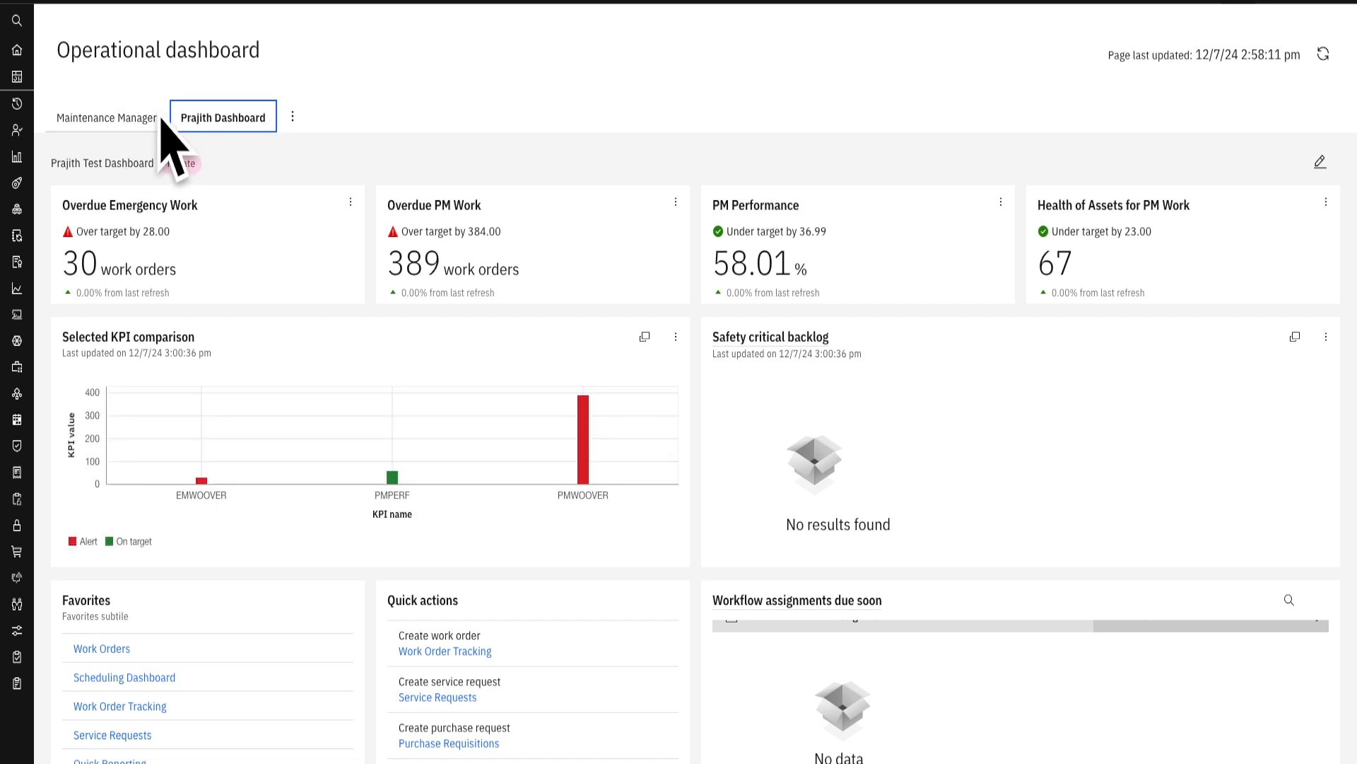
- Set the test dashboard's sharing option to Public in the dashboard settings, save, and close dashboard management
{"action": "left_click", "coordinate": [294, 118]}
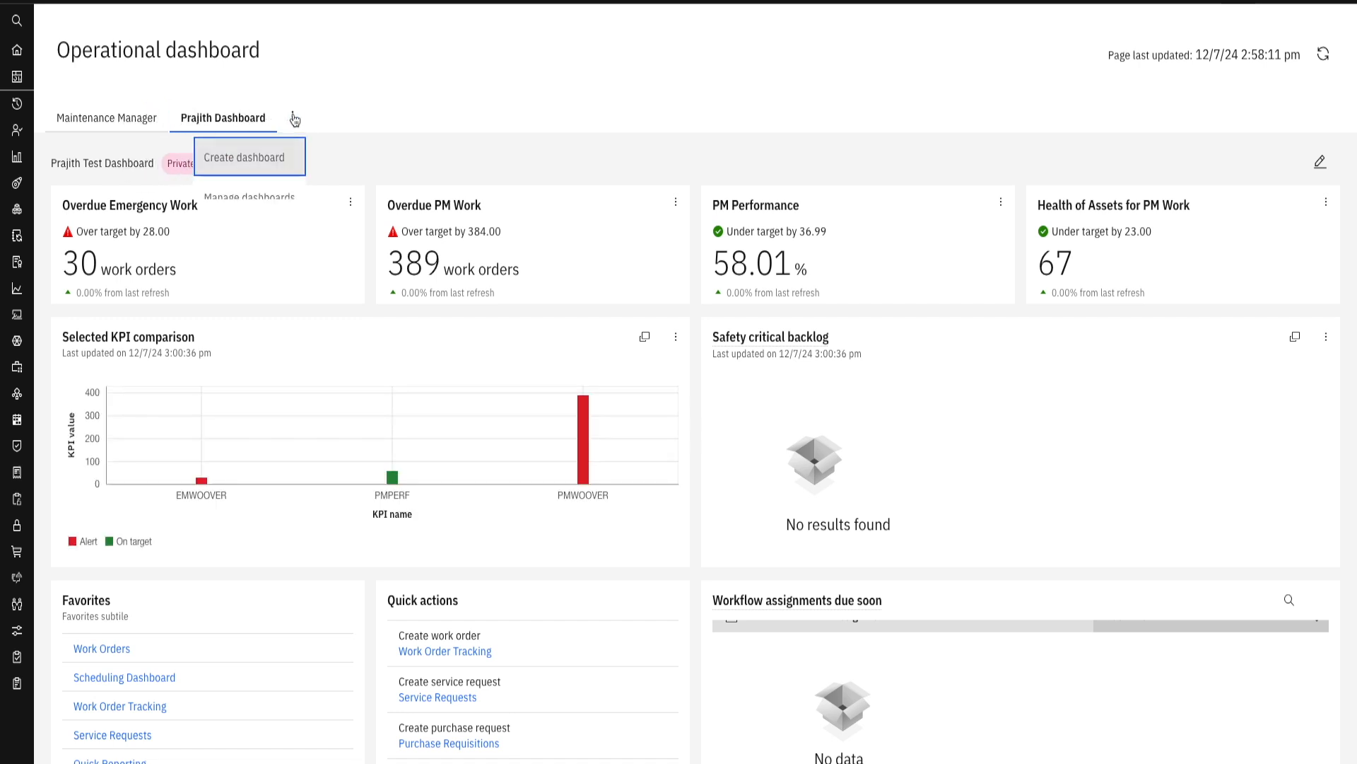
{"action": "left_click", "coordinate": [248, 198]}
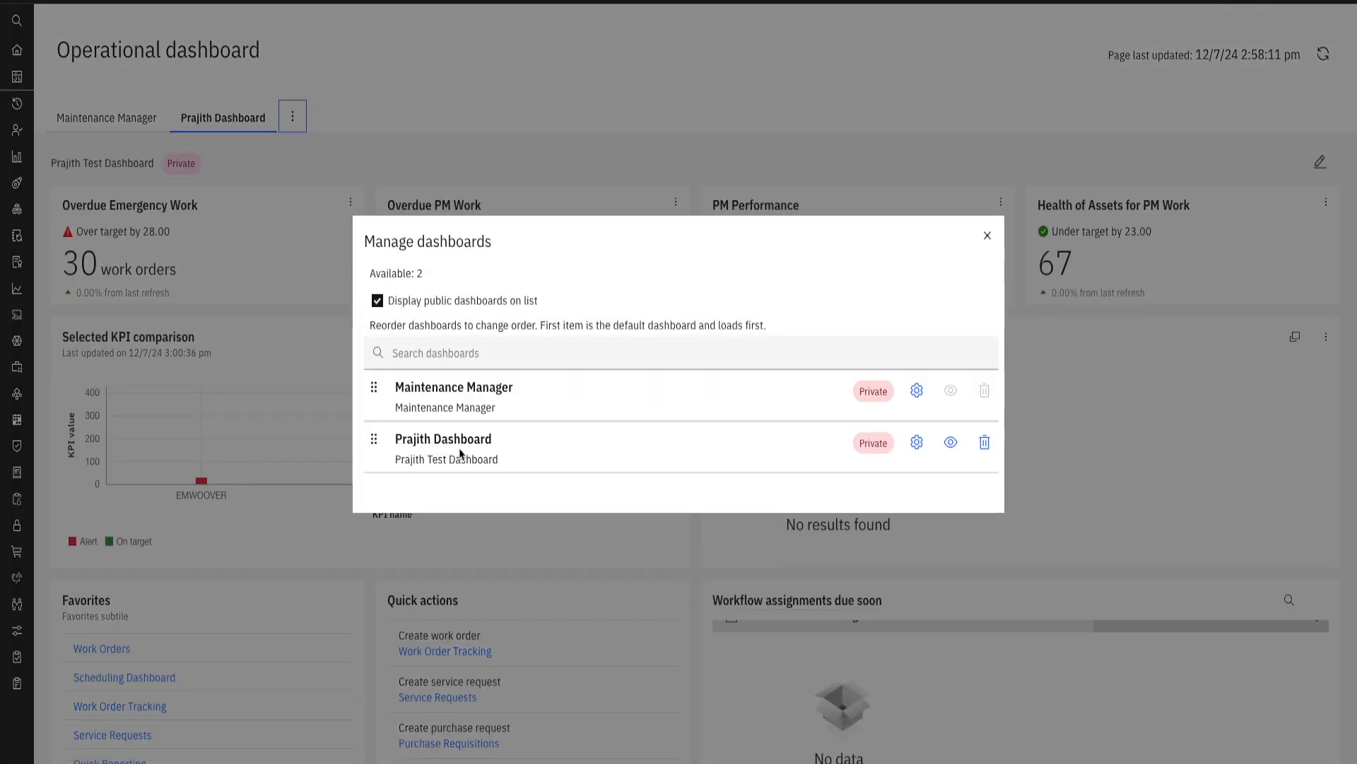
{"action": "left_click", "coordinate": [480, 453]}
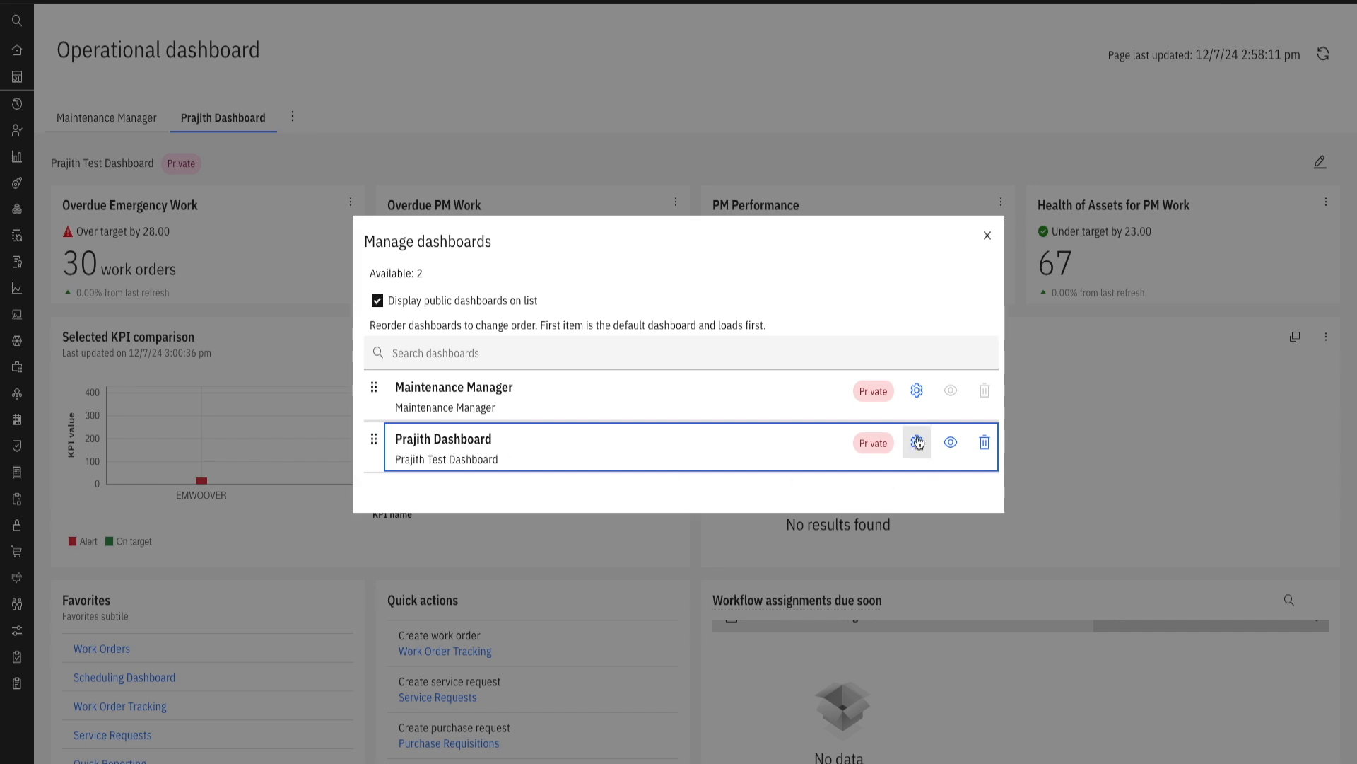
{"action": "left_click", "coordinate": [917, 442]}
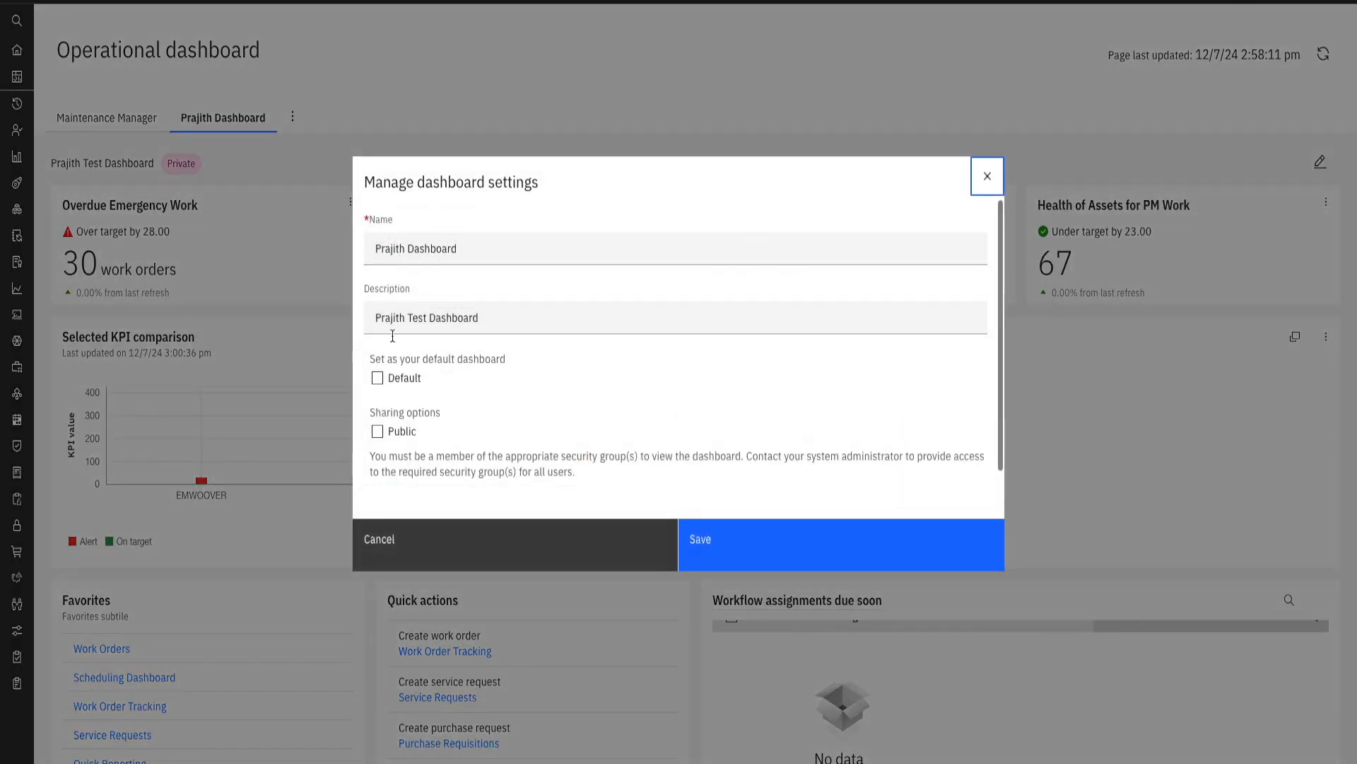
{"action": "left_click", "coordinate": [379, 439]}
{"action": "left_click", "coordinate": [712, 548]}
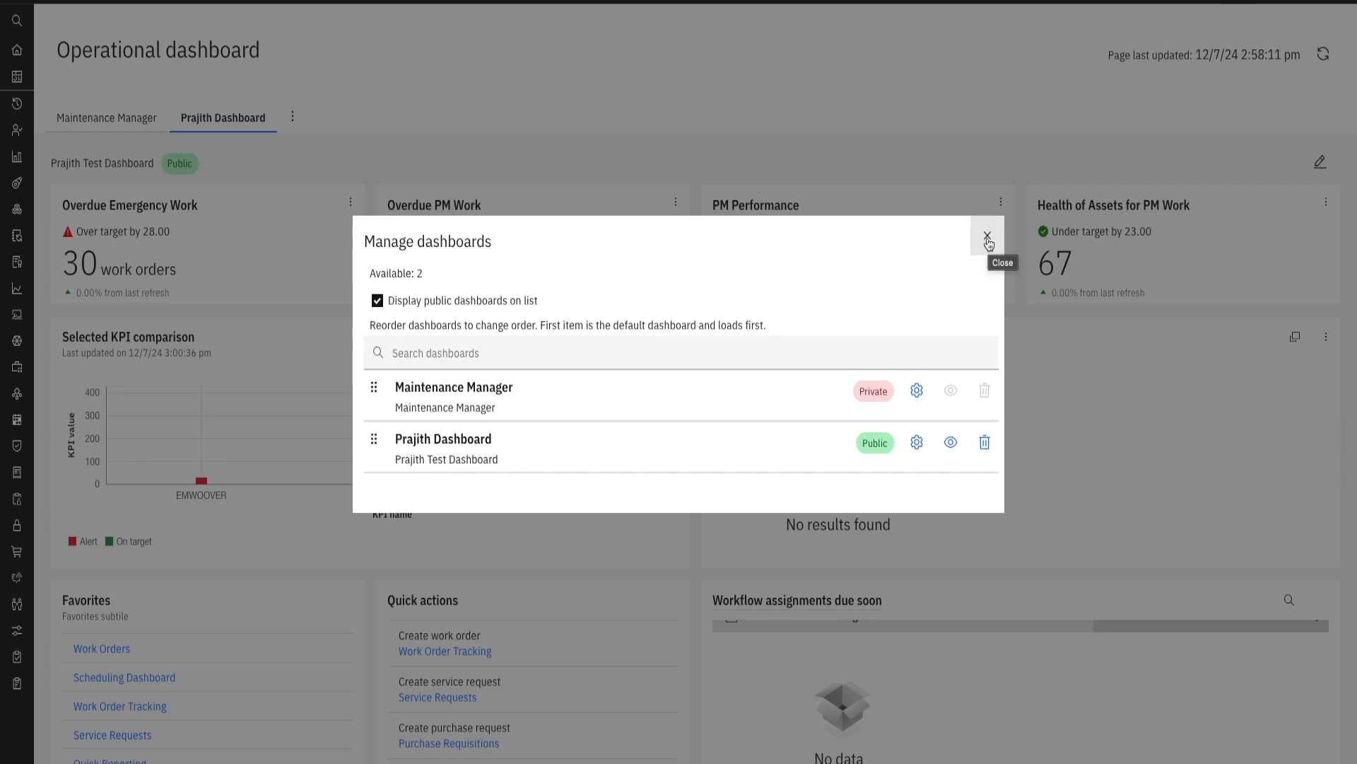
{"action": "left_click", "coordinate": [987, 238]}
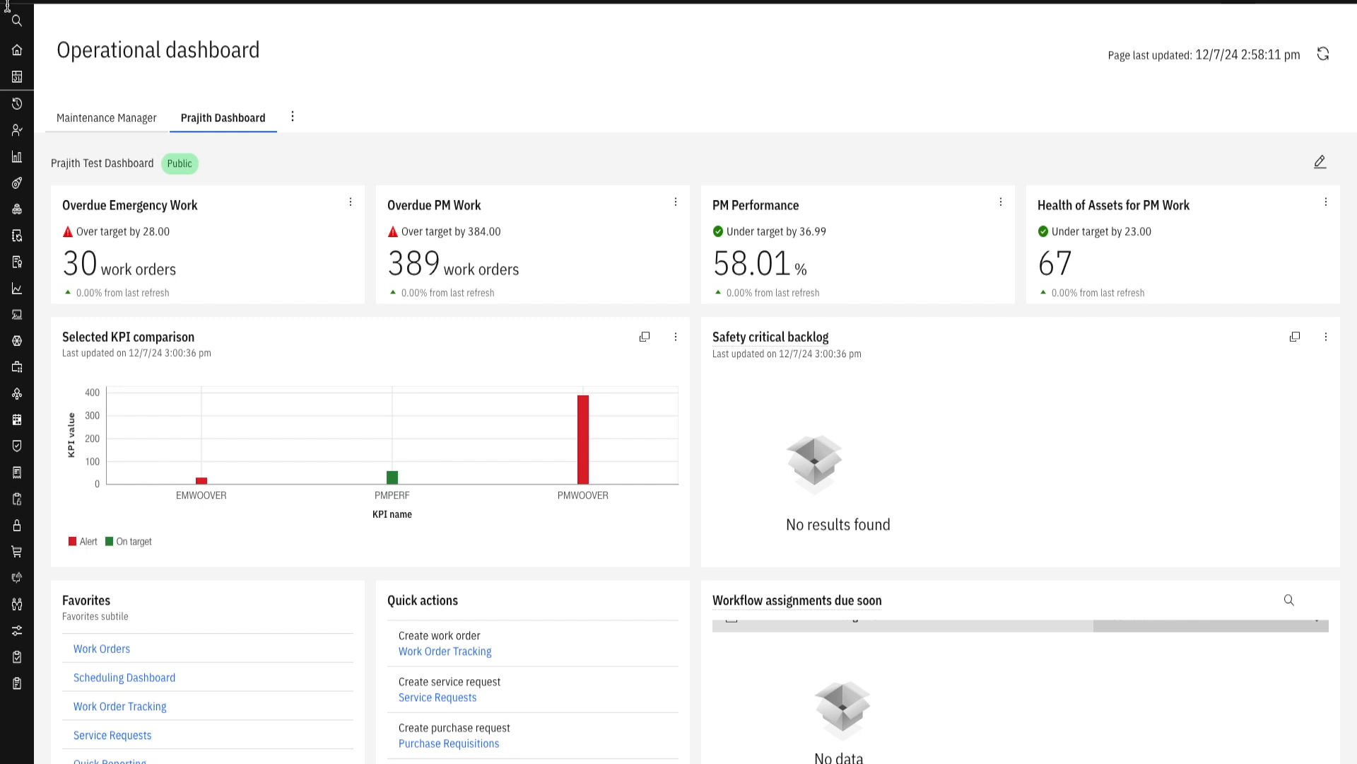
- Go to Security Groups, filter the groups by maxadmin, and open the MAXADMIN group record
{"action": "mouse_move", "coordinate": [21, 25]}
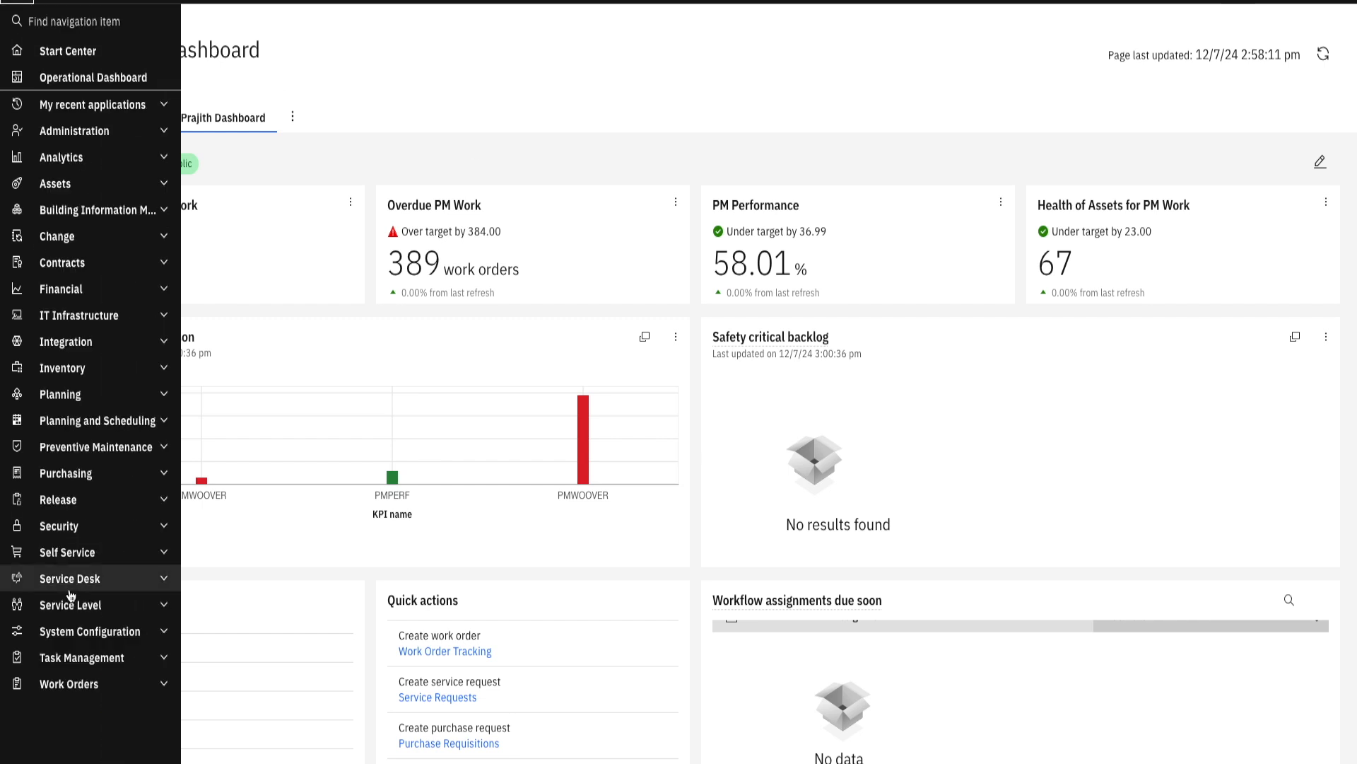
{"action": "left_click", "coordinate": [81, 529]}
{"action": "left_click", "coordinate": [106, 554]}
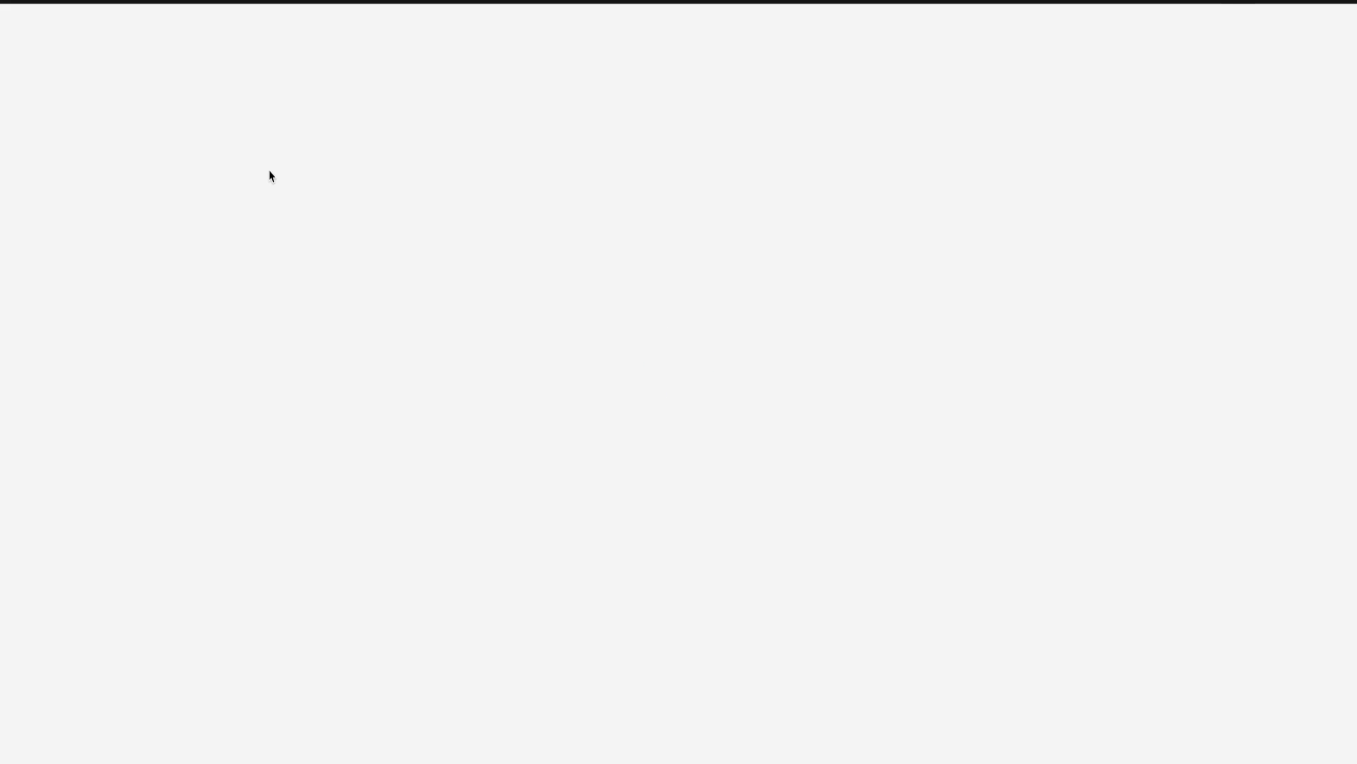
{"action": "type", "text": "maxadmin"}
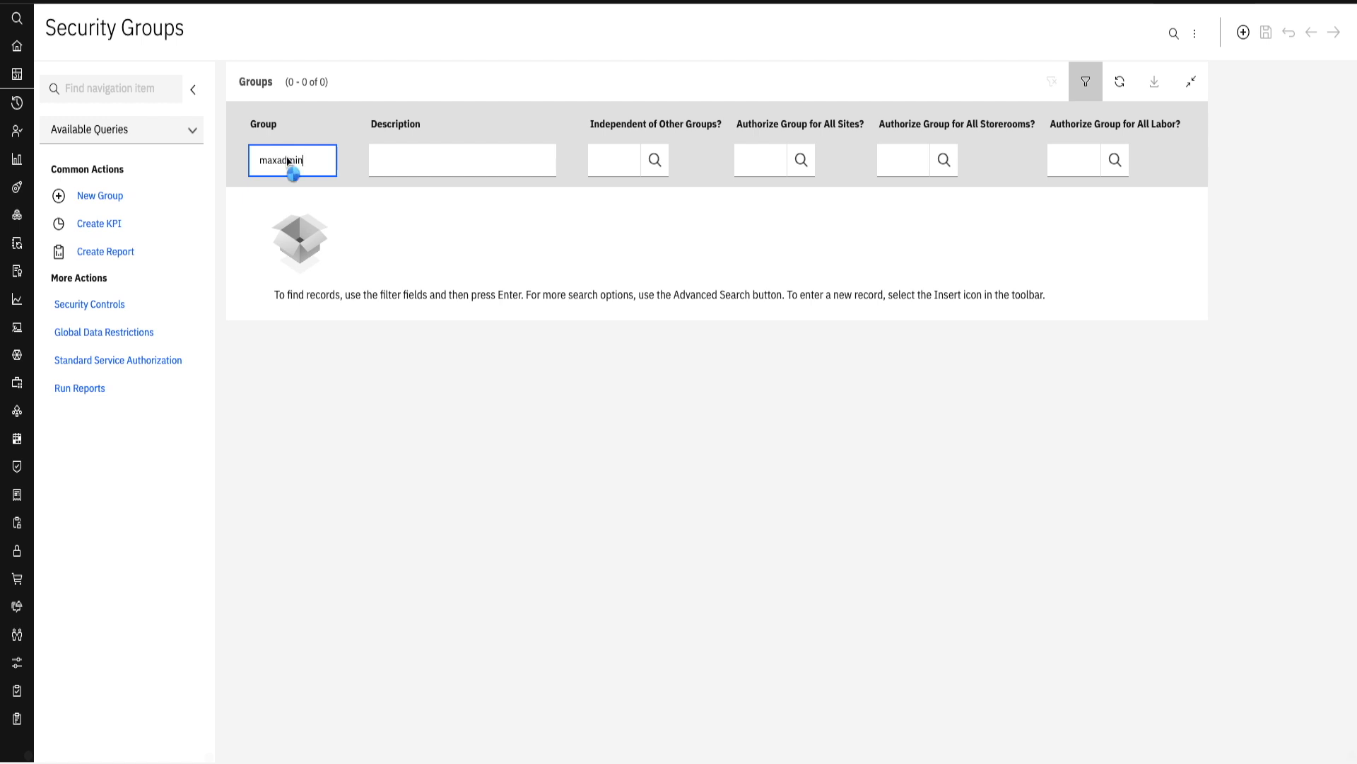
{"action": "key", "text": "Return"}
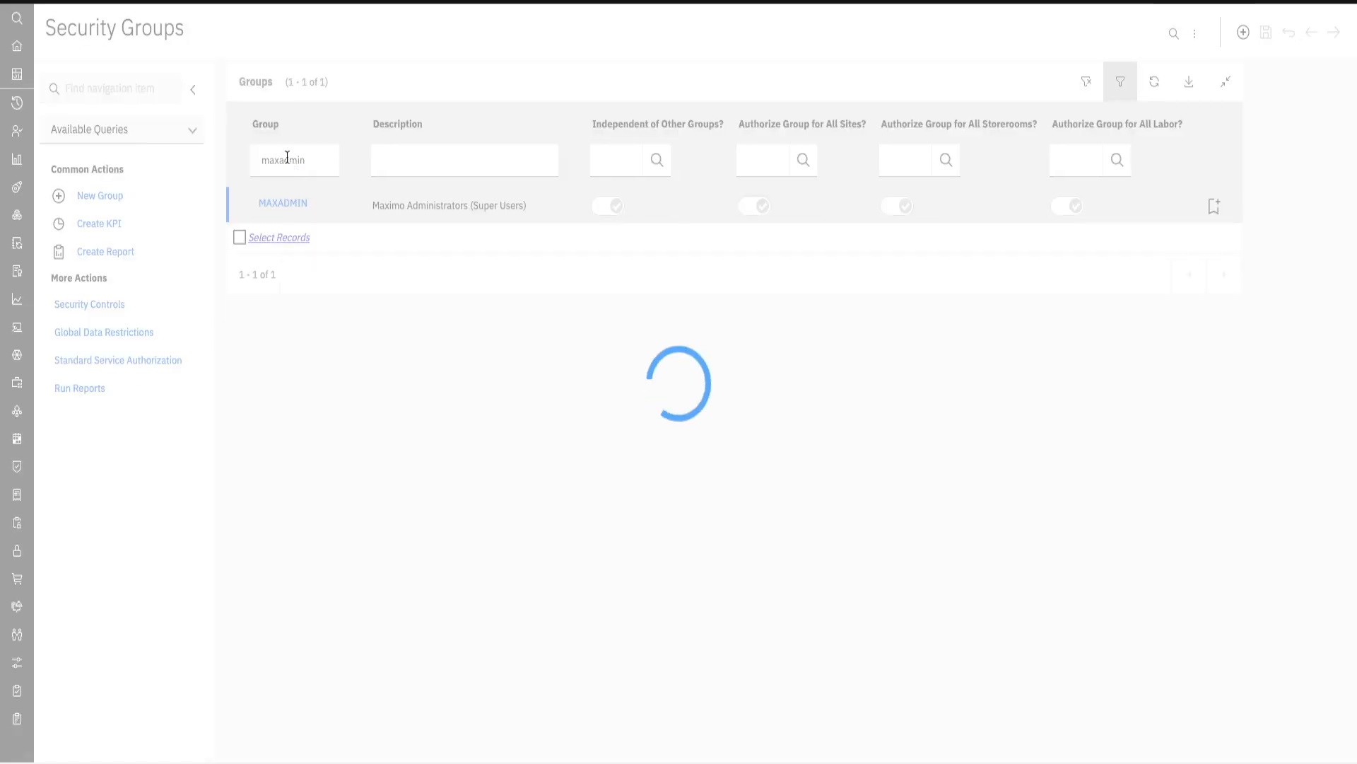
{"action": "left_click", "coordinate": [290, 206]}
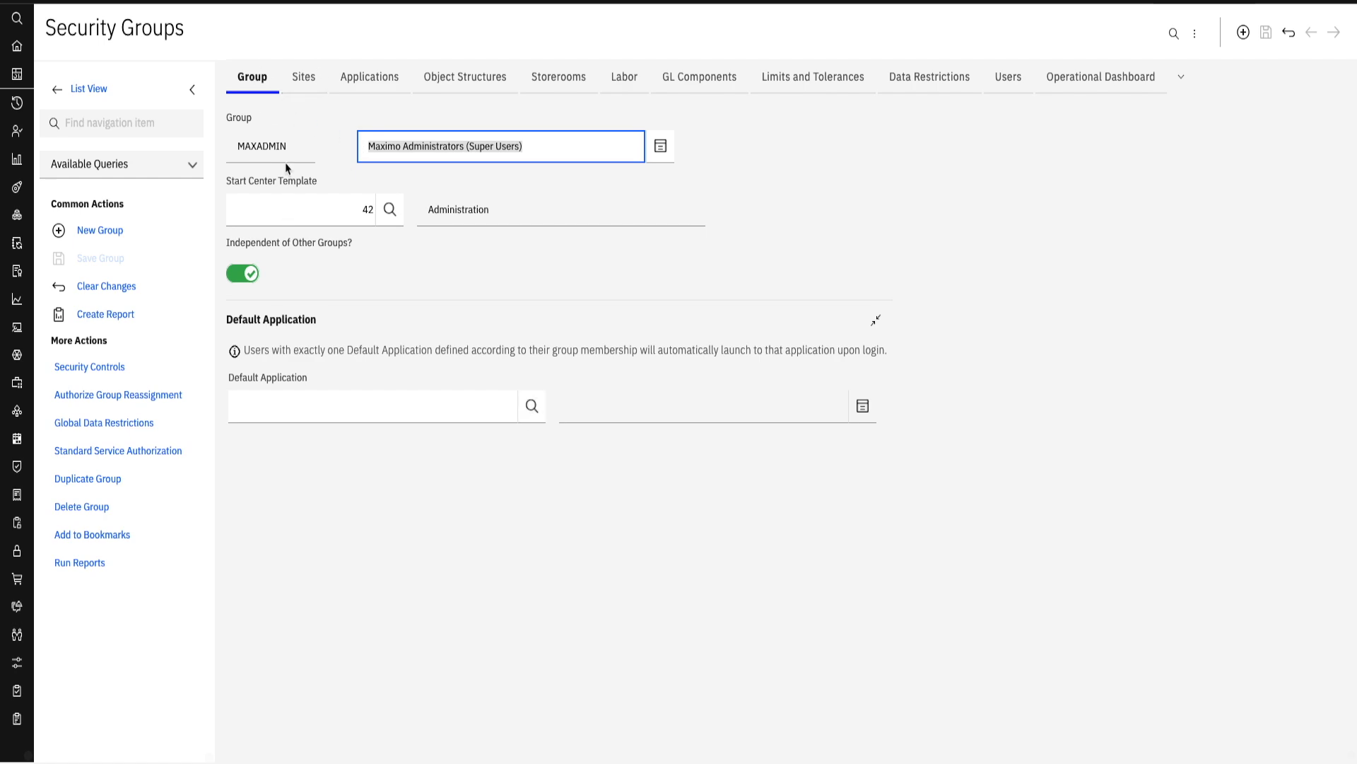
- Set the MAXADMIN group's default application to OPDASHBOARD, filtering the available applications by "op"
{"action": "left_click", "coordinate": [531, 408]}
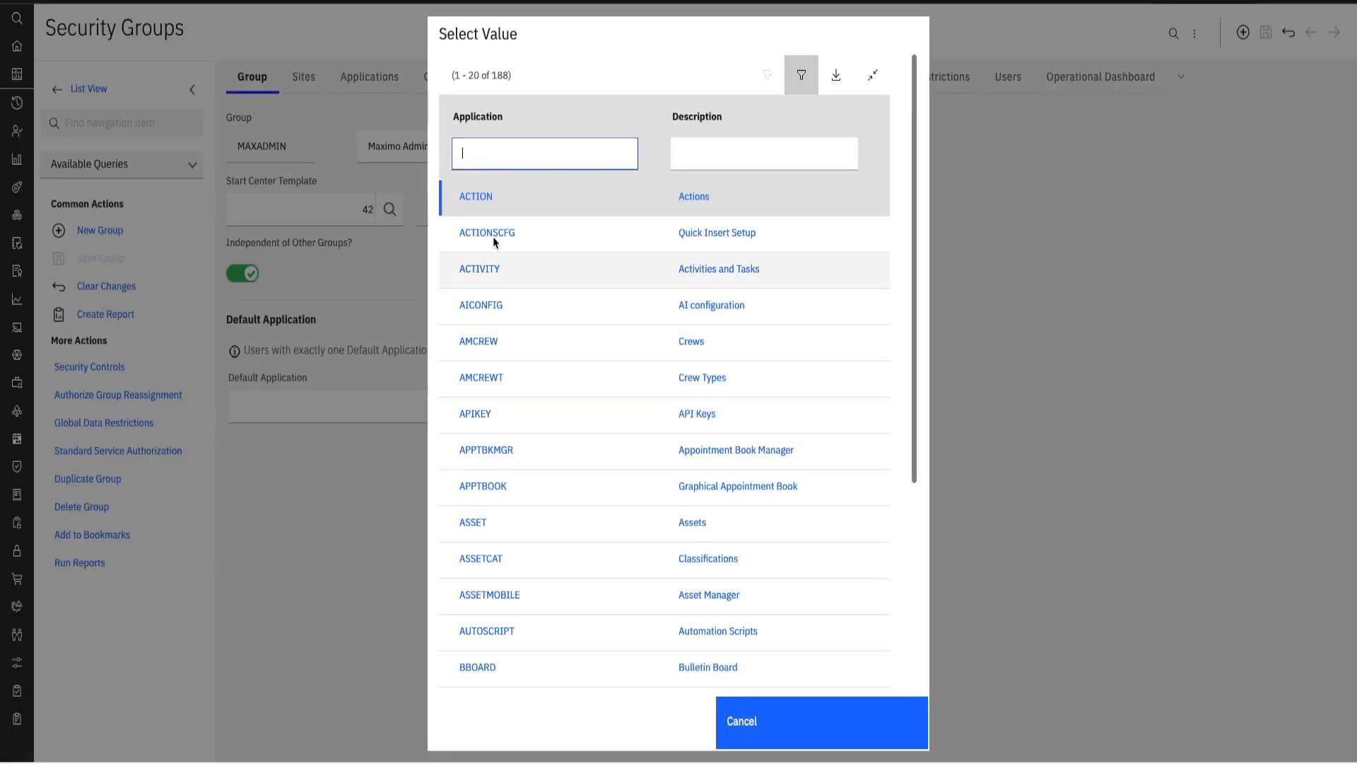
{"action": "type", "text": "op"}
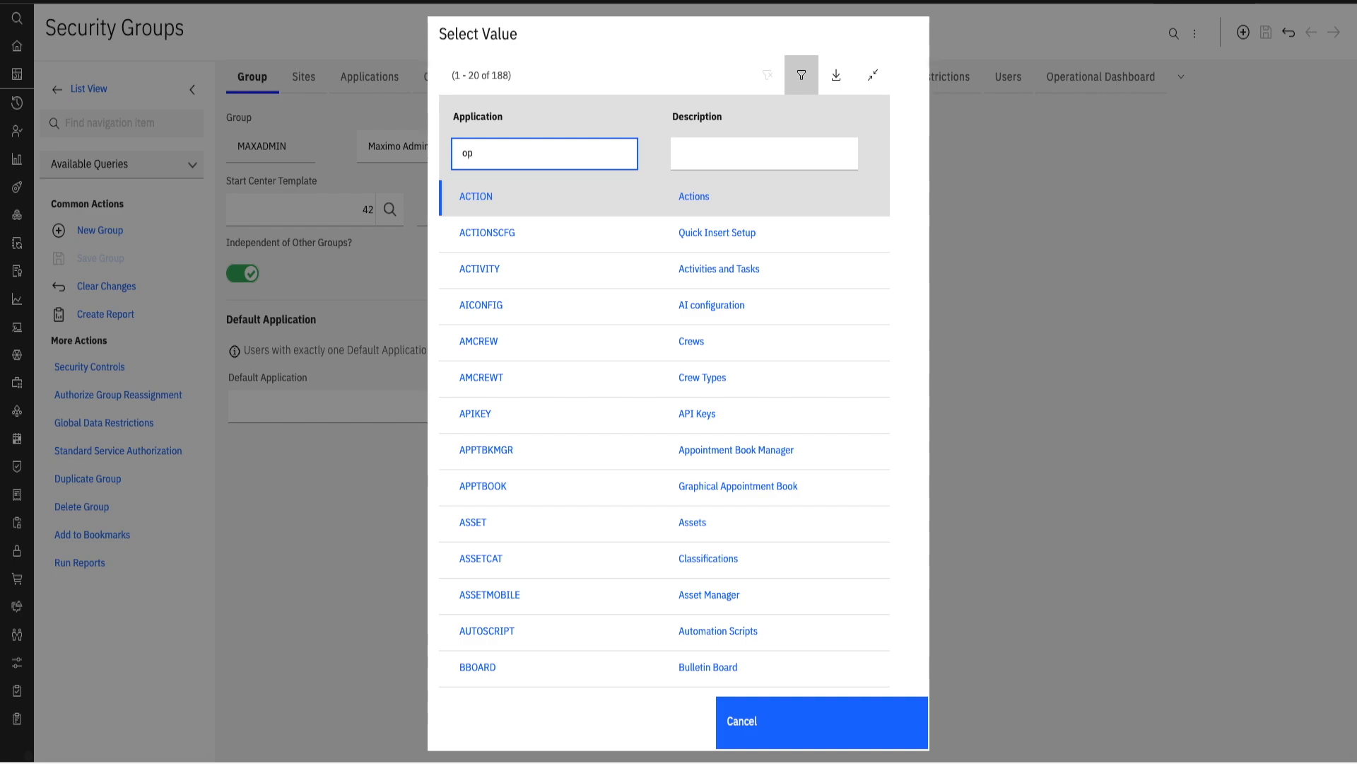
{"action": "key", "text": "Return"}
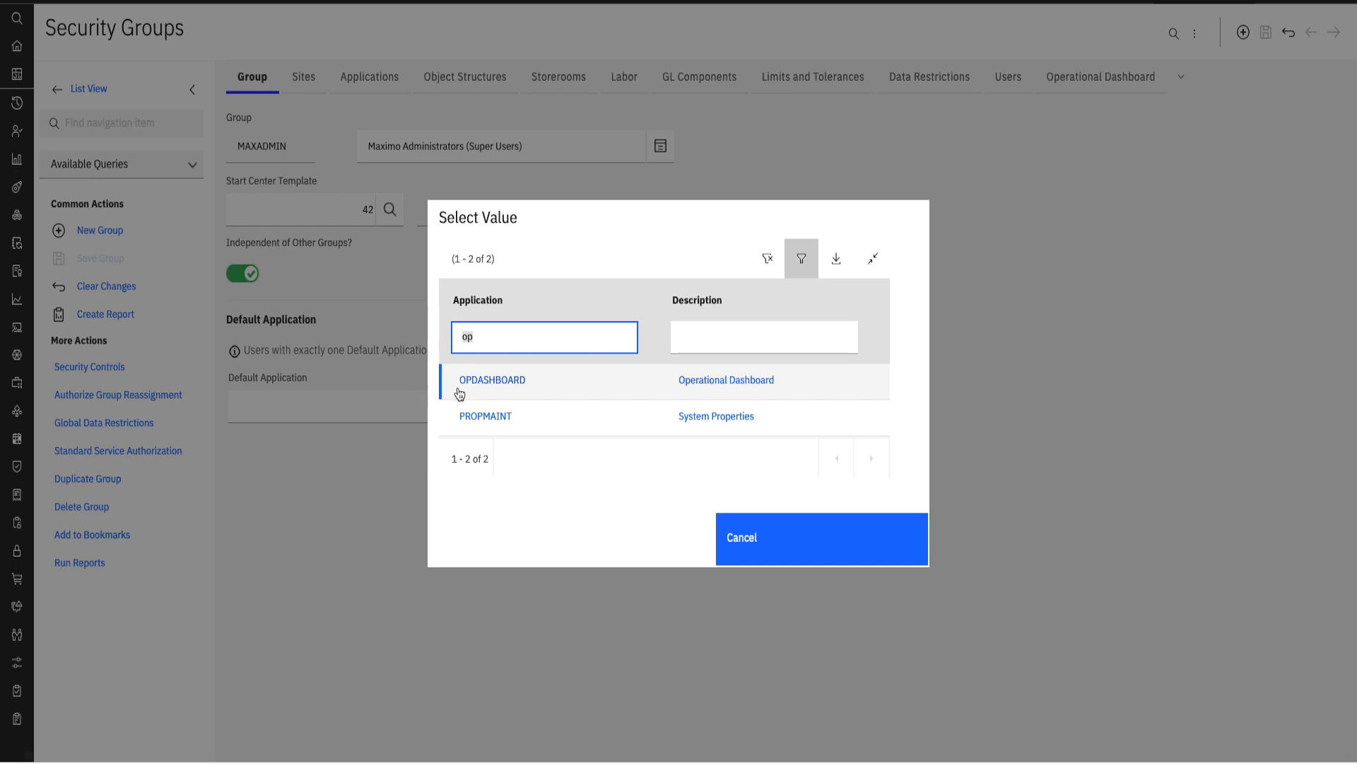
{"action": "left_click", "coordinate": [496, 386]}
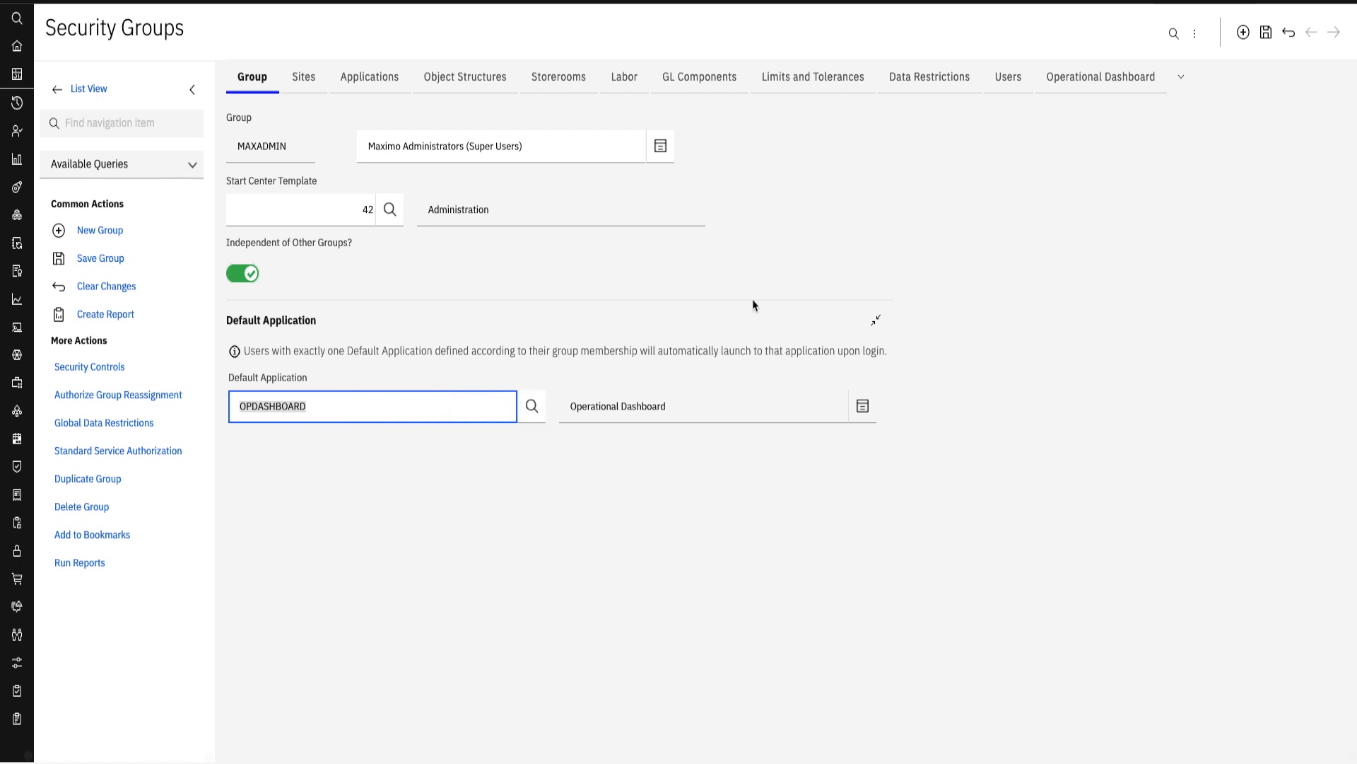
- Select the public test dashboard as an operational dashboard view for the MAXADMIN group, but cancel the selection
{"action": "left_click", "coordinate": [1098, 77]}
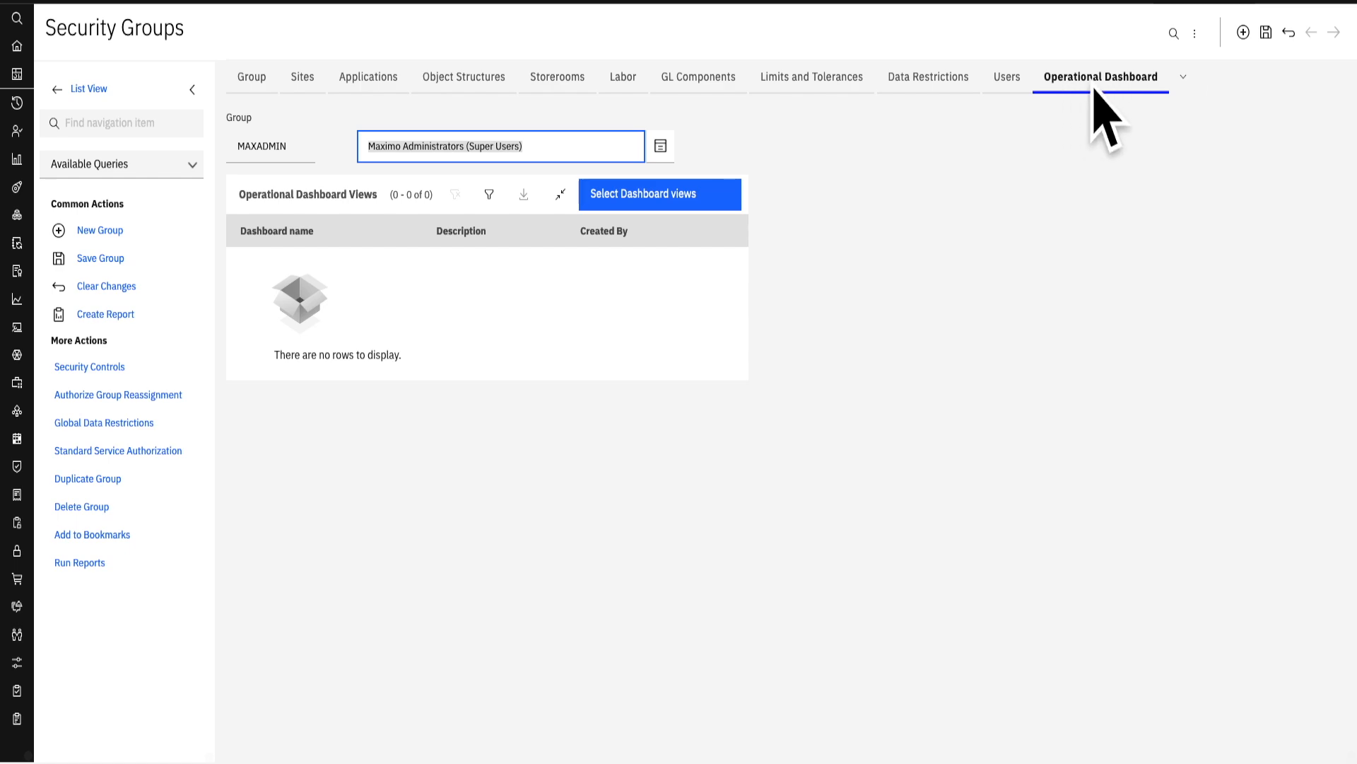
{"action": "left_click", "coordinate": [626, 201]}
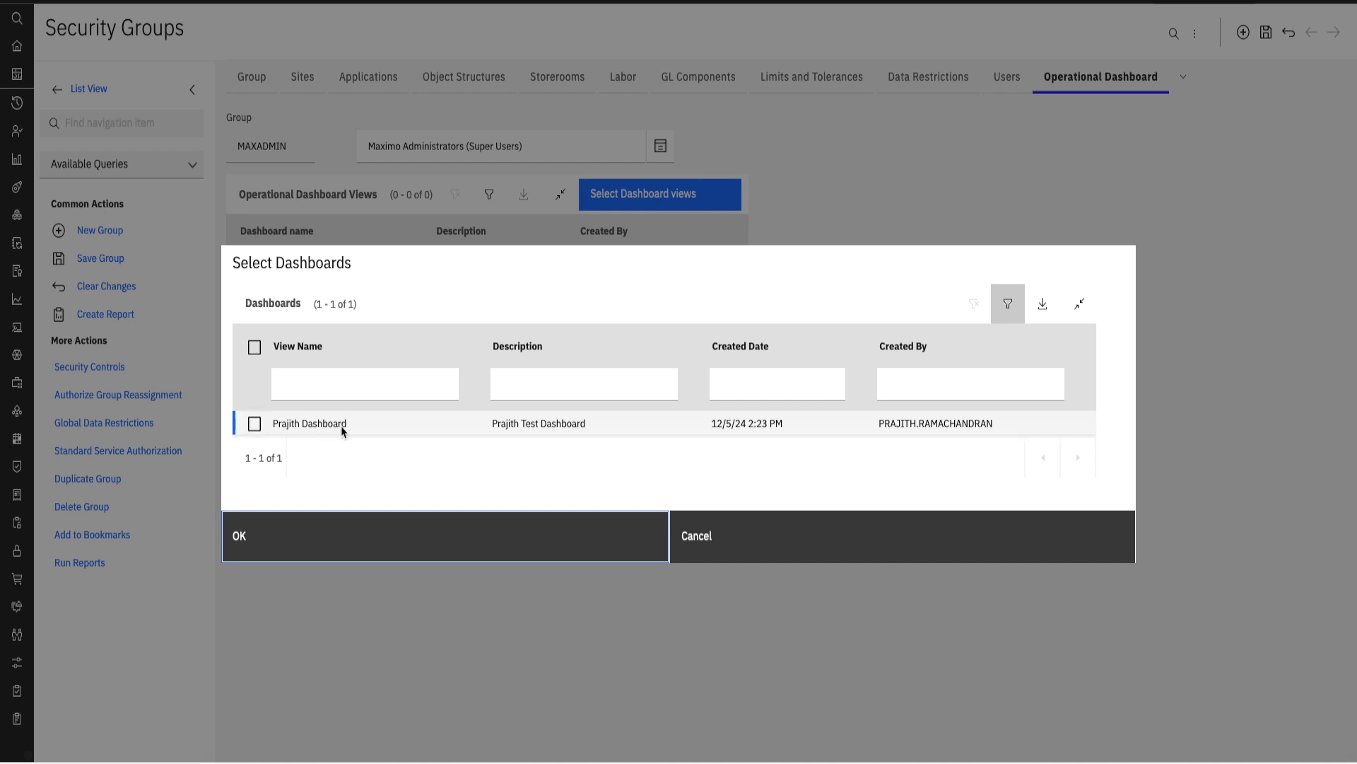
{"action": "left_click", "coordinate": [254, 423]}
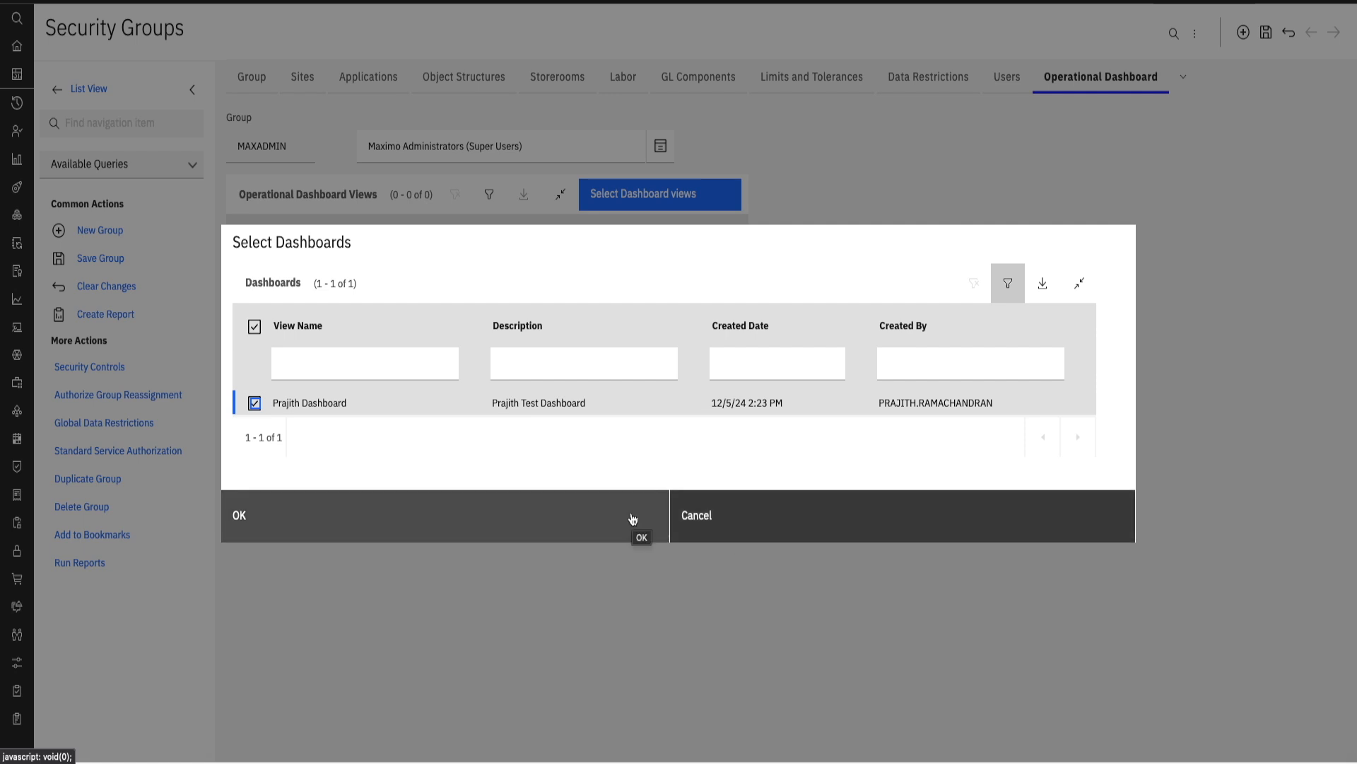
{"action": "left_click", "coordinate": [711, 519]}
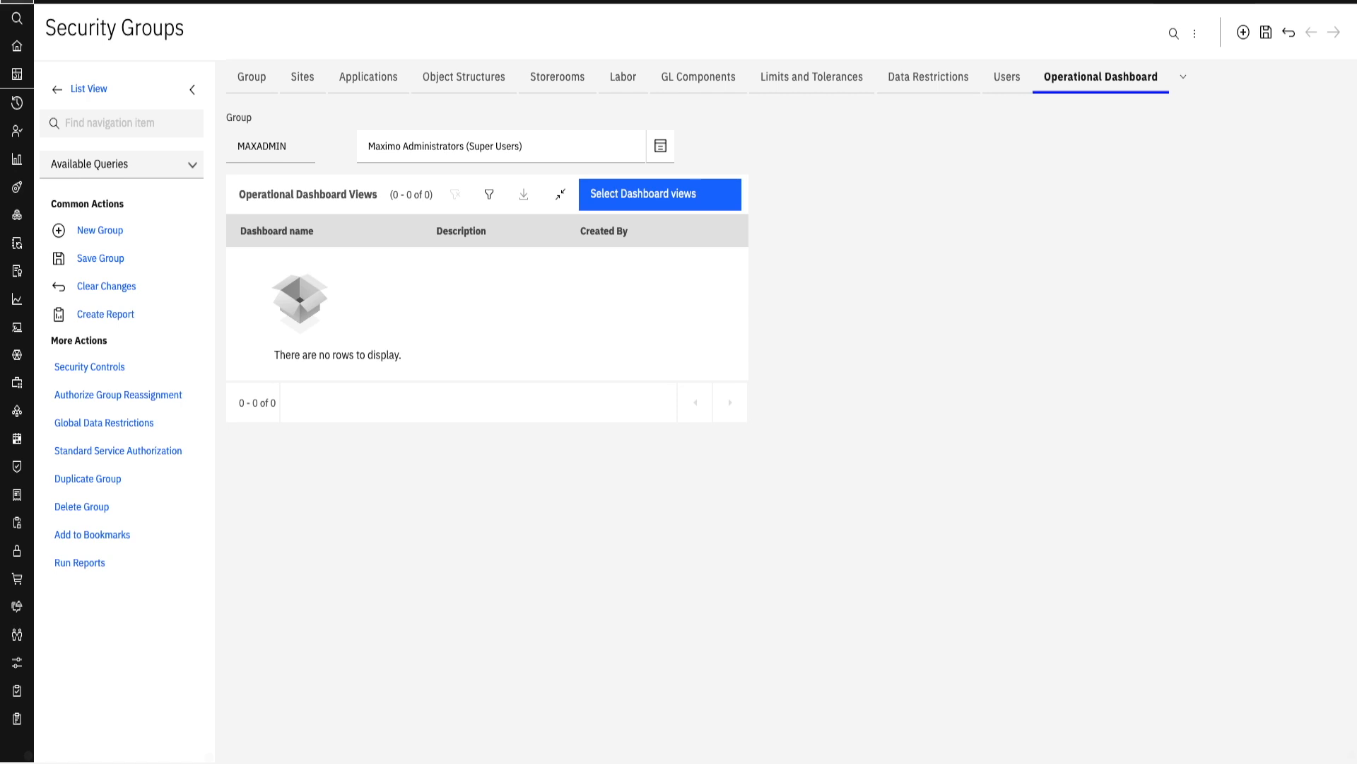
- Go to Work Queue Manager under Administration and open the RPWQ-2 work queue for editing
{"action": "left_click", "coordinate": [17, 16]}
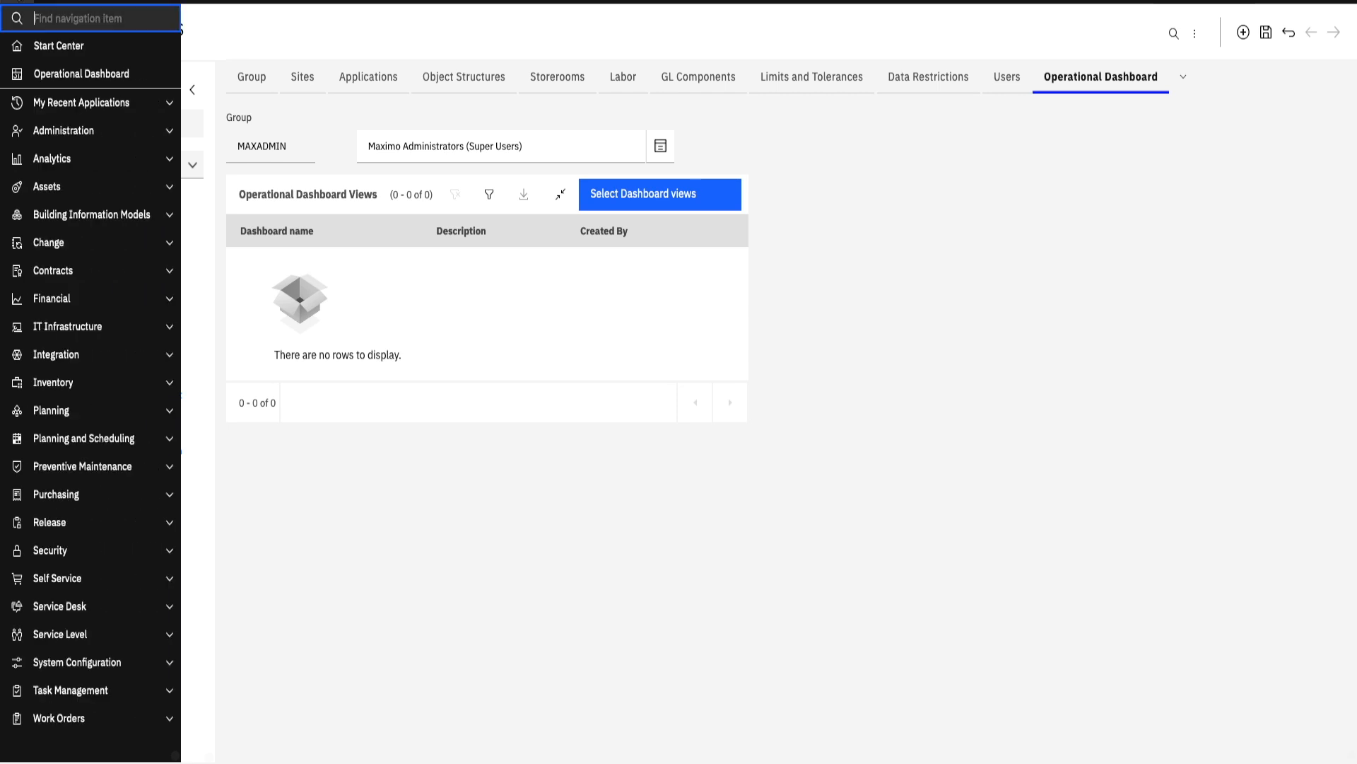
{"action": "left_click", "coordinate": [83, 131]}
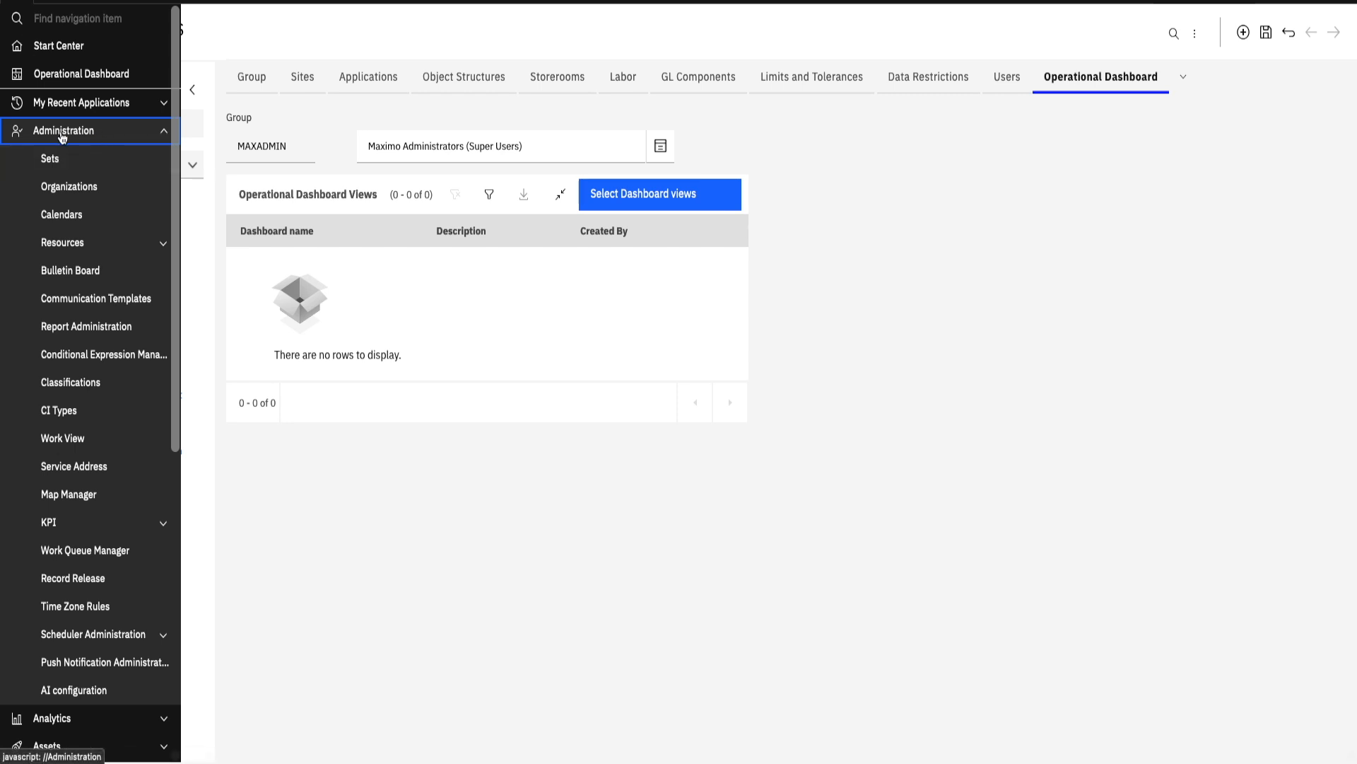
{"action": "left_click", "coordinate": [89, 558]}
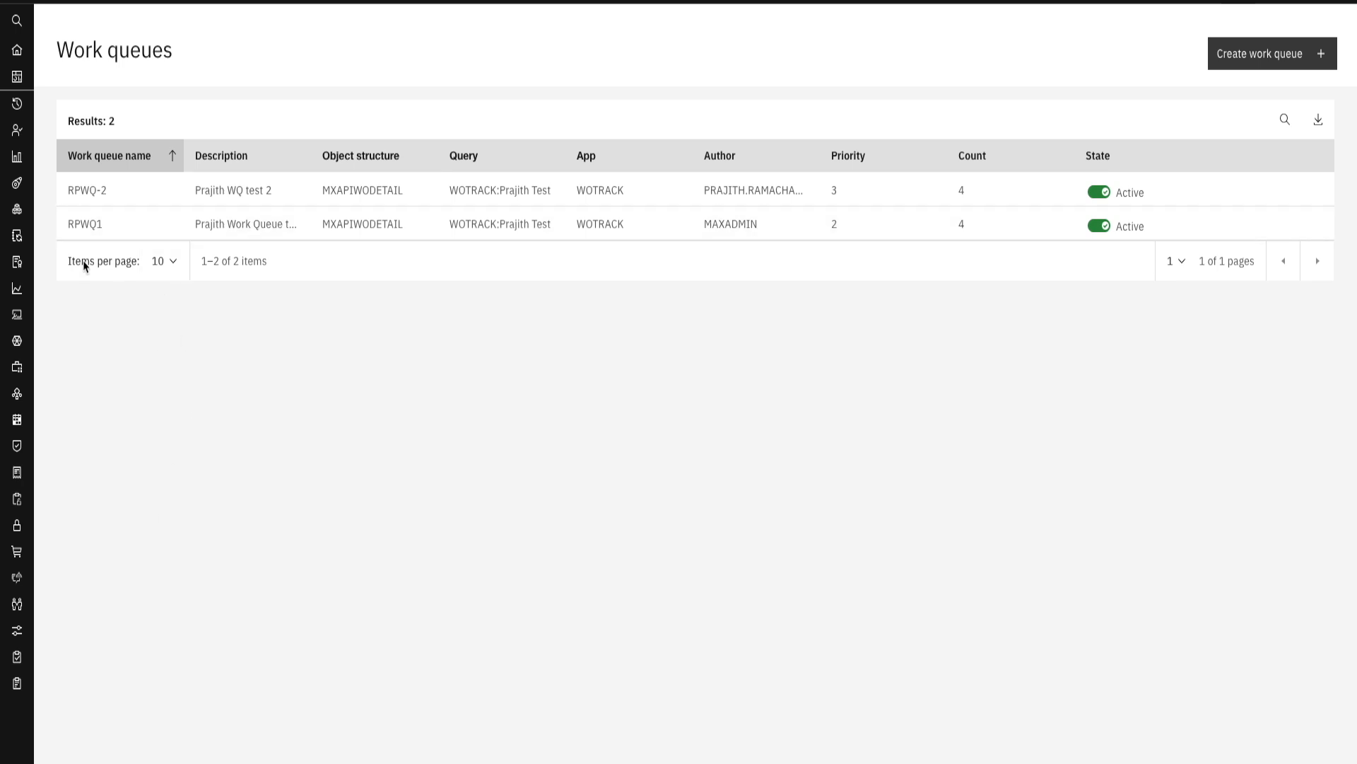
{"action": "left_click", "coordinate": [171, 164]}
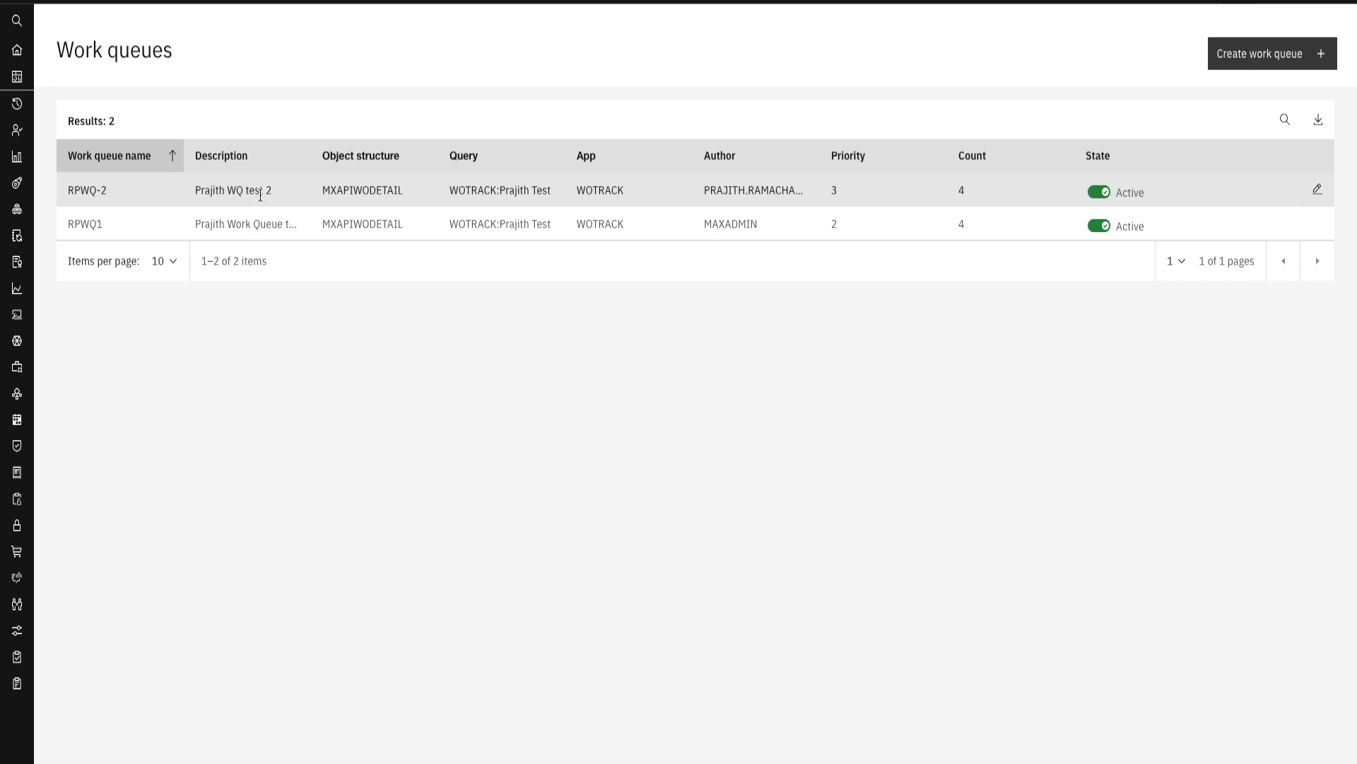
{"action": "left_click", "coordinate": [1316, 191]}
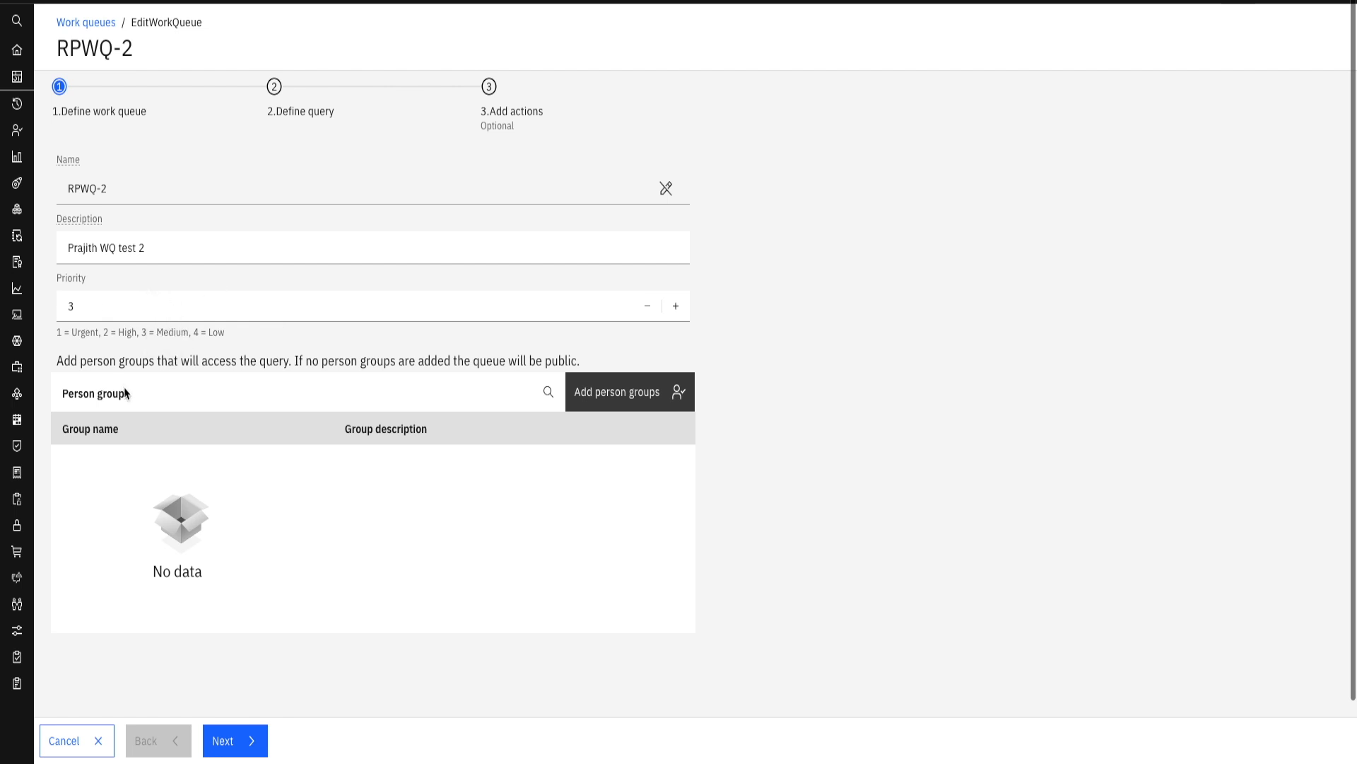
- Look over the person groups that can be given access to RPWQ-2 and cancel without adding any
{"action": "scroll", "coordinate": [158, 396], "scroll_direction": "down", "scroll_amount": 1}
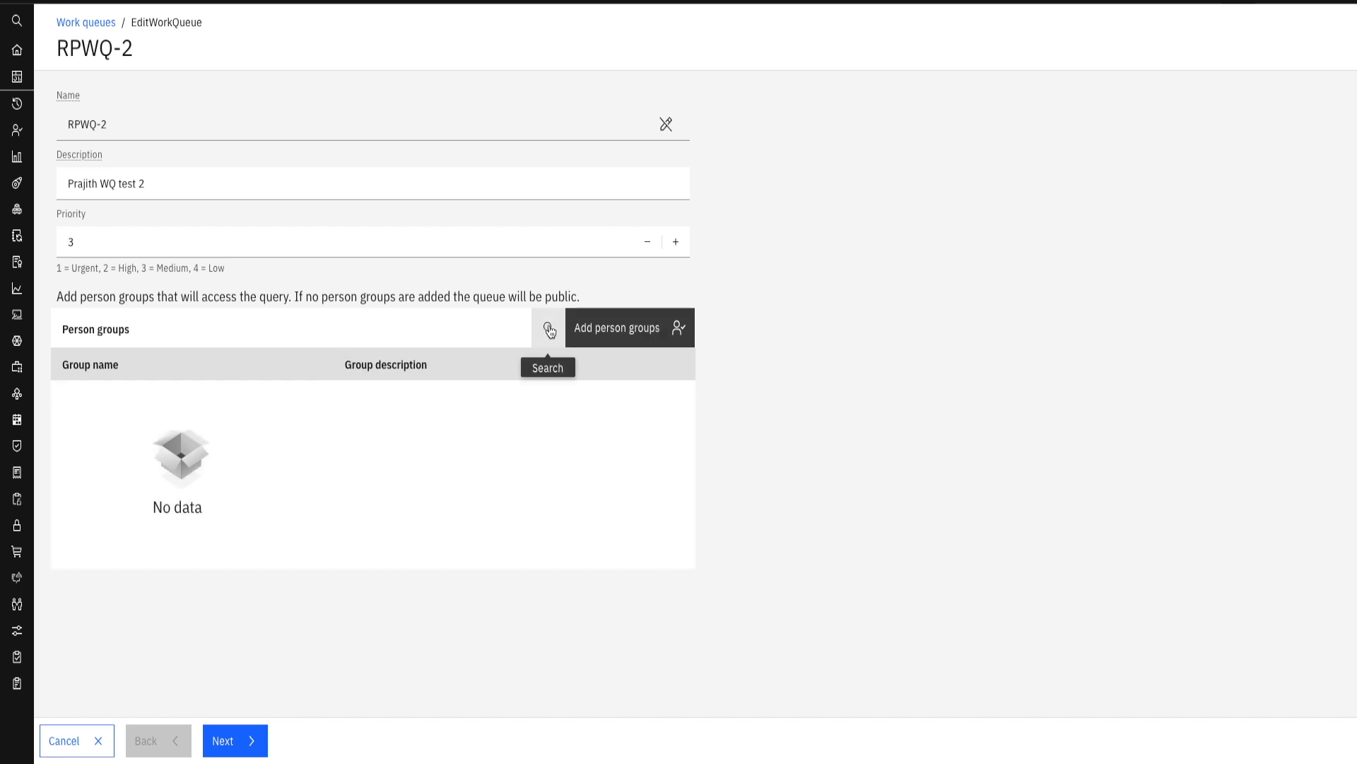
{"action": "left_click", "coordinate": [626, 337]}
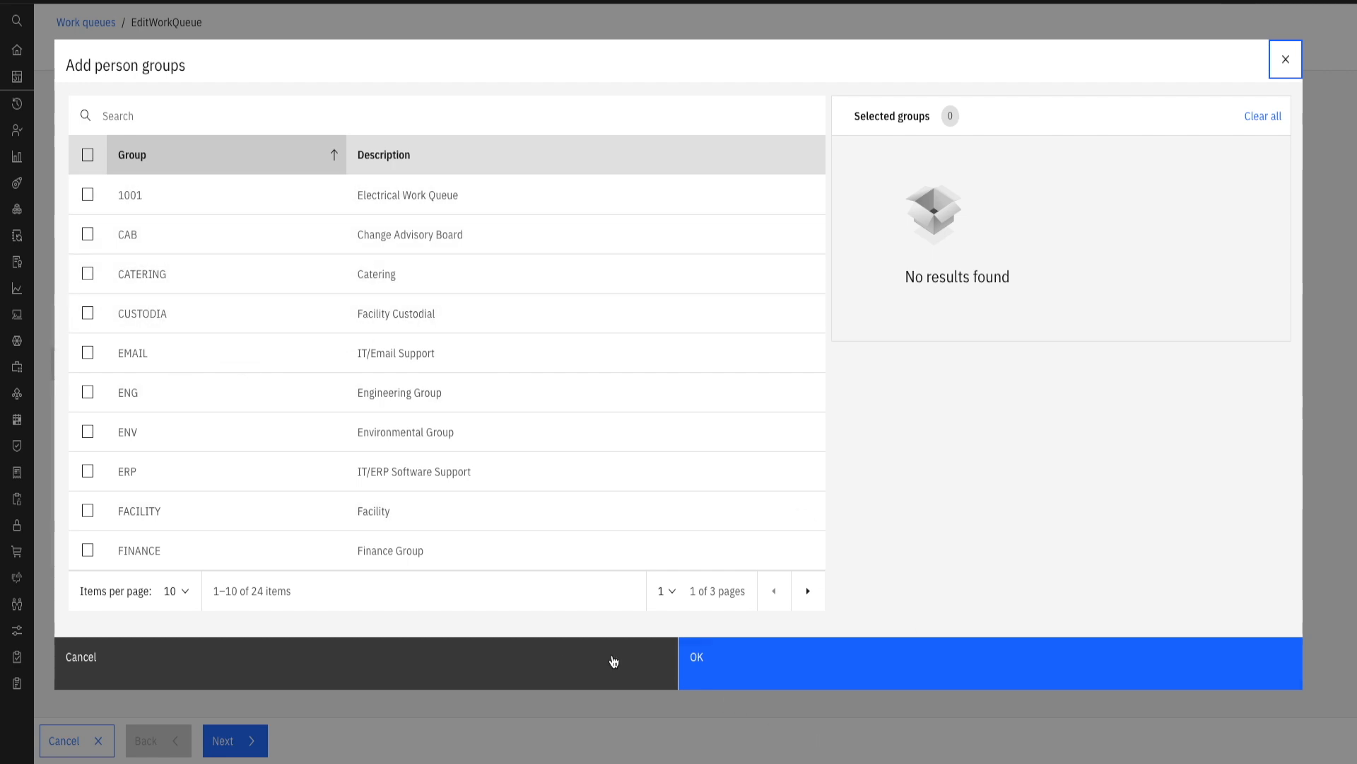
{"action": "left_click", "coordinate": [361, 646]}
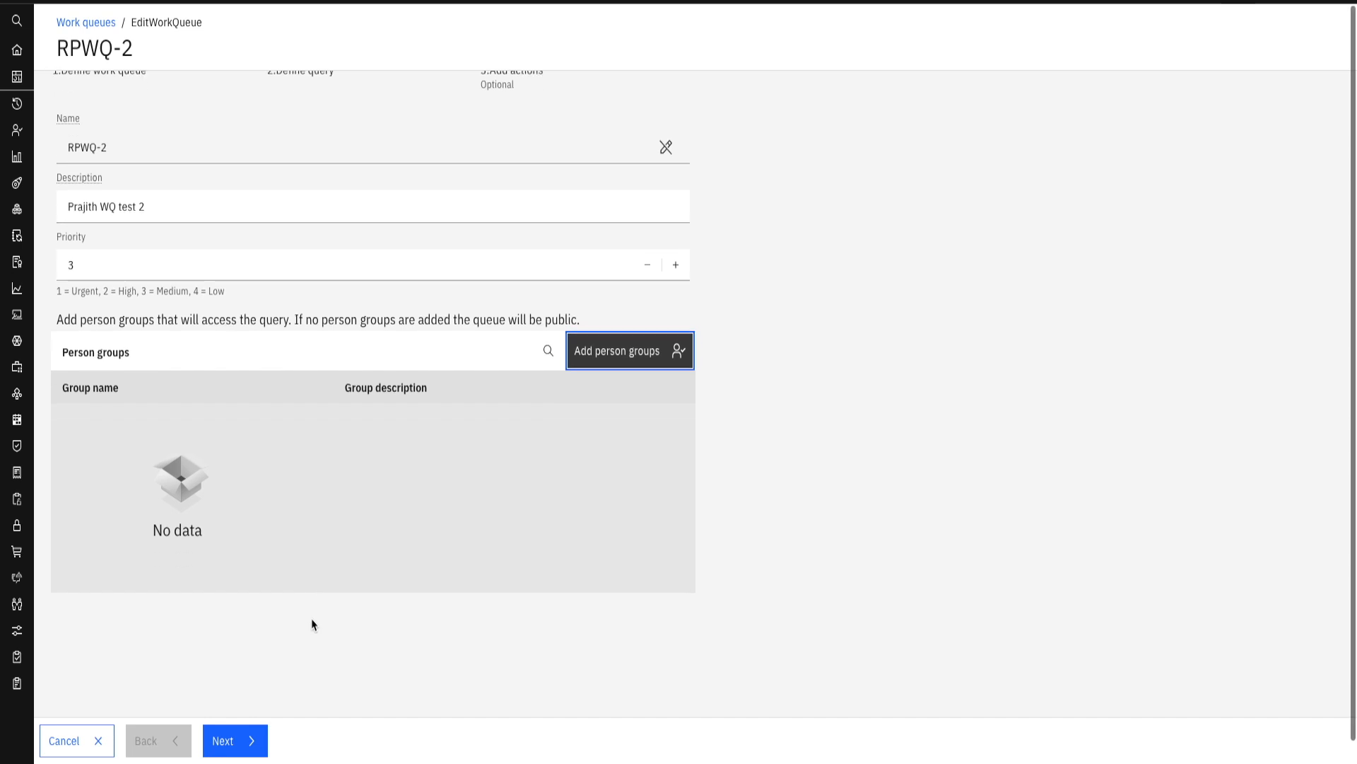
- Review RPWQ-2's query definition, displayed fields and selected actions, and save the work queue without changing any of them
{"action": "left_click", "coordinate": [220, 748]}
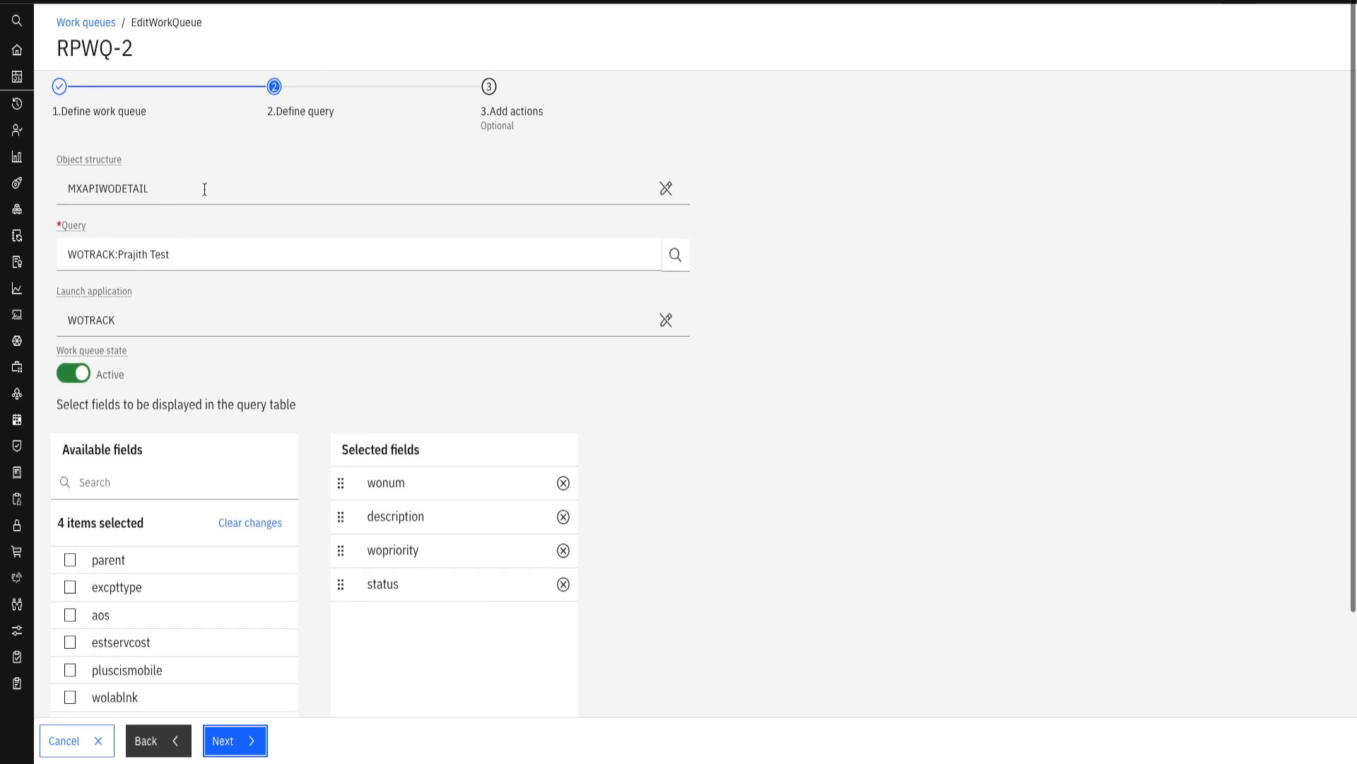
{"action": "scroll", "coordinate": [139, 192], "scroll_direction": "down", "scroll_amount": 1}
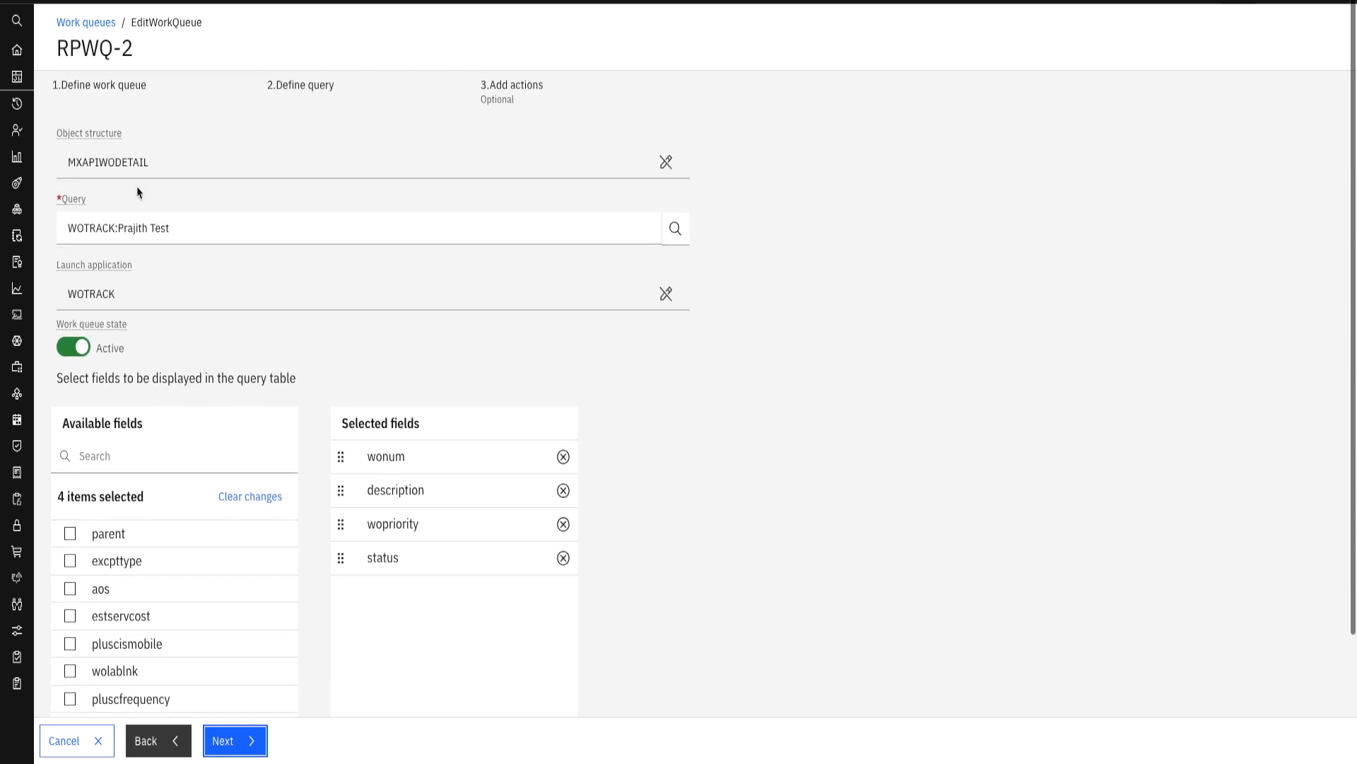
{"action": "left_click", "coordinate": [173, 162]}
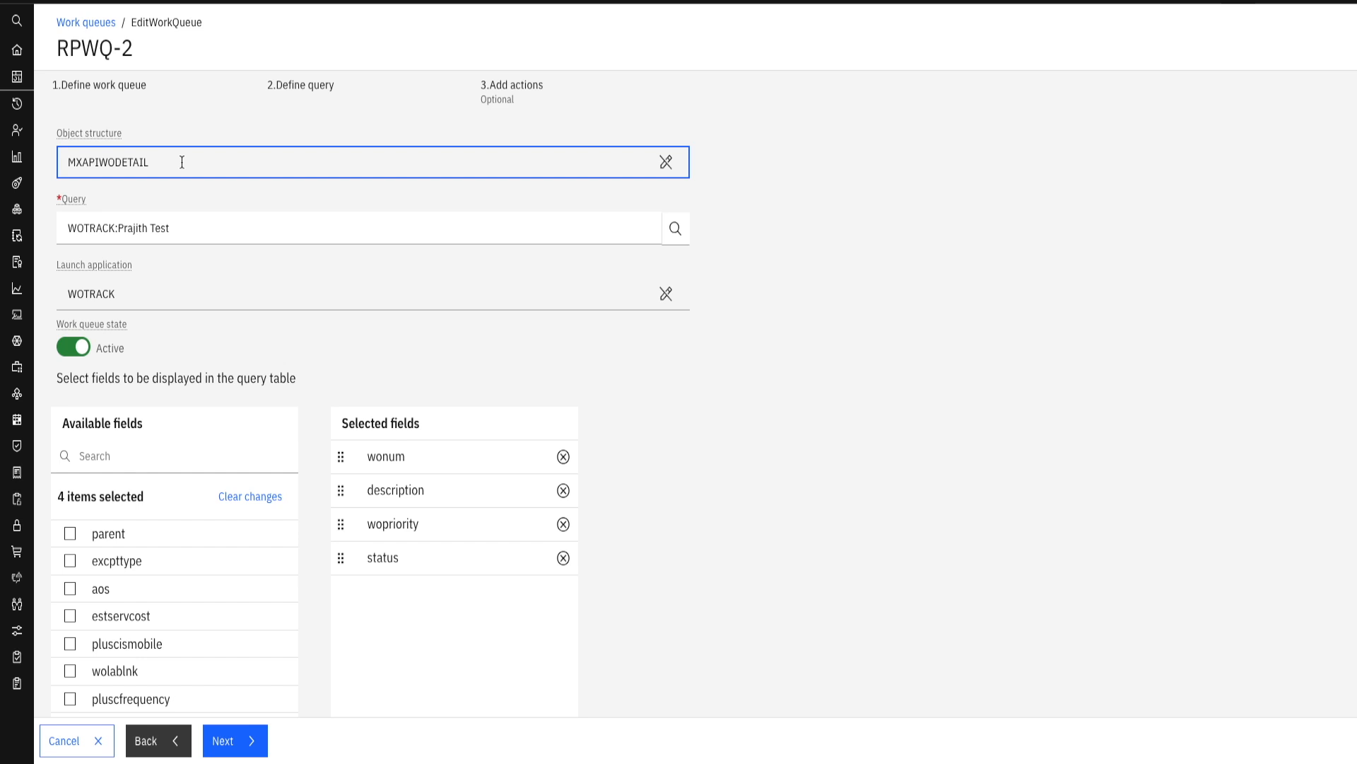
{"action": "left_click", "coordinate": [169, 231]}
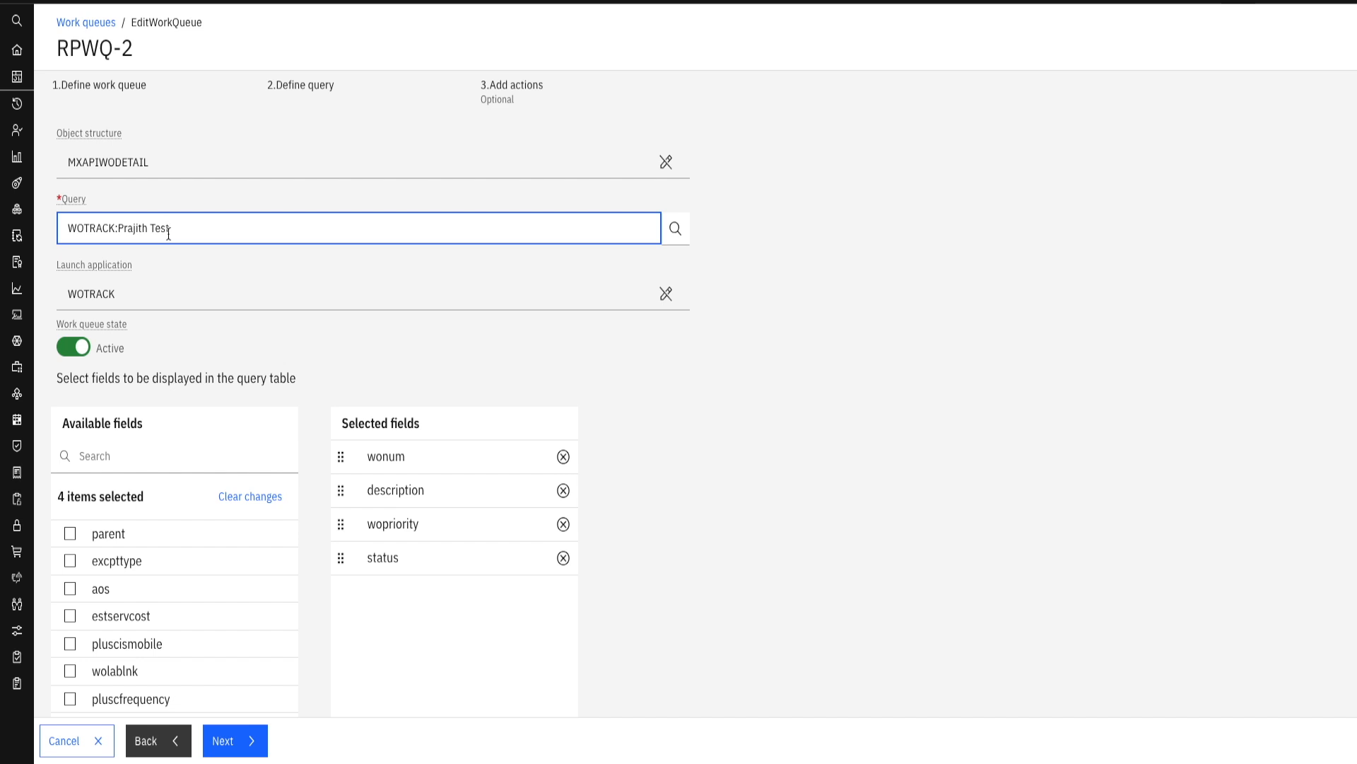
{"action": "left_click", "coordinate": [112, 296]}
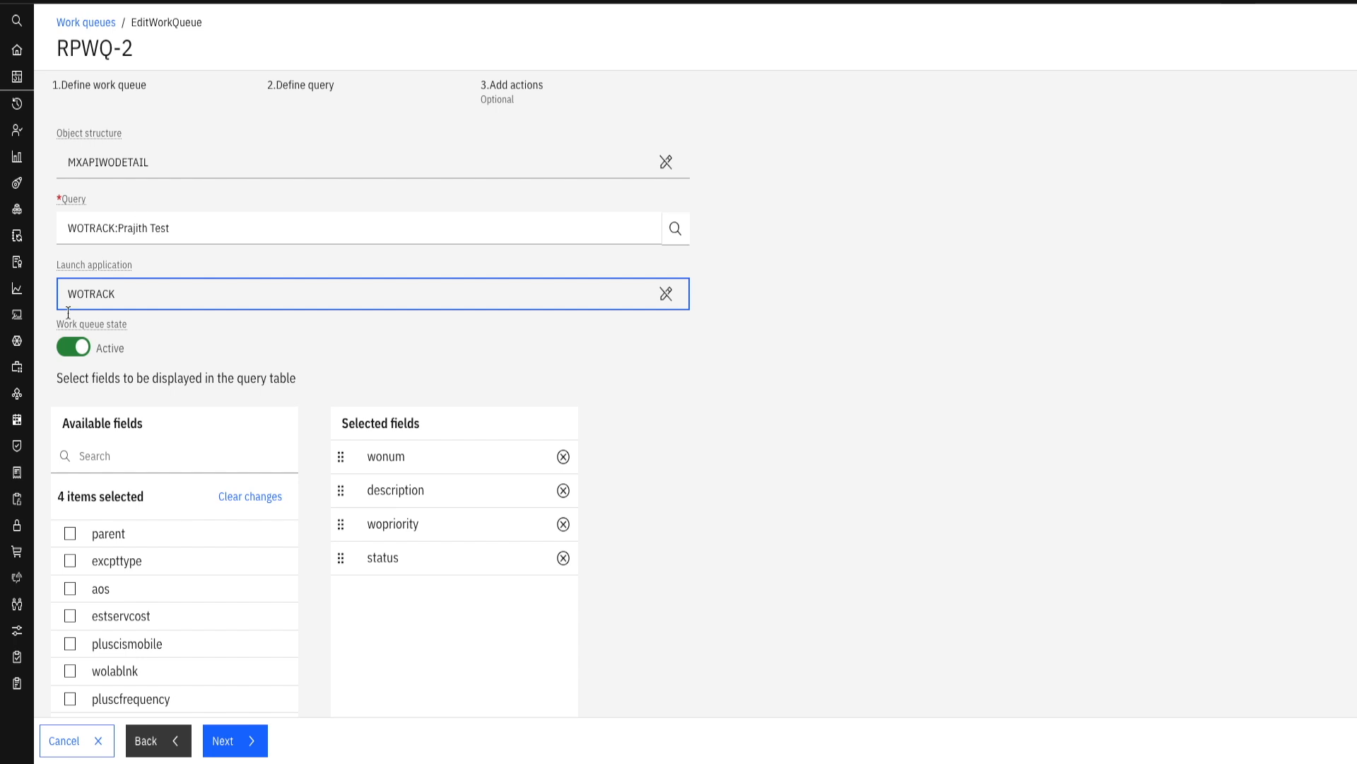
{"action": "scroll", "coordinate": [212, 327], "scroll_direction": "down", "scroll_amount": 1}
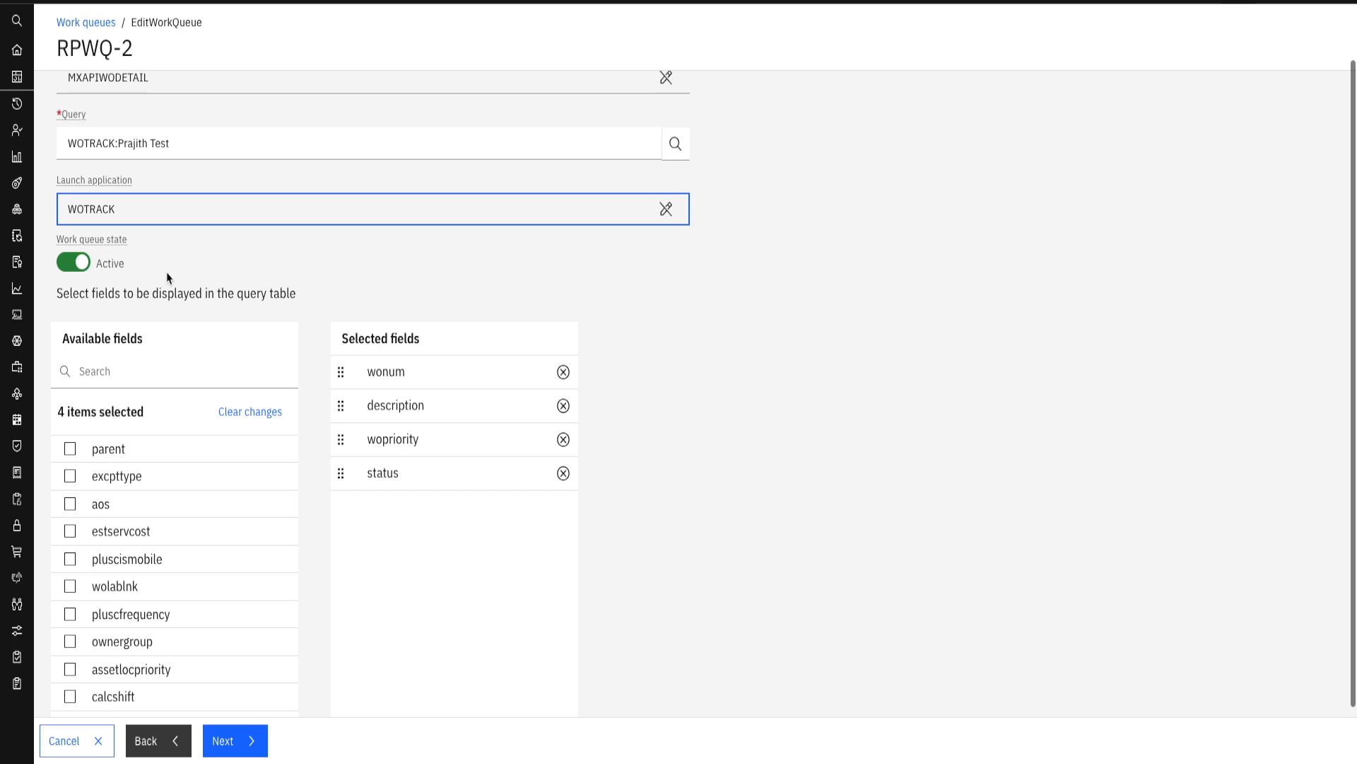
{"action": "scroll", "coordinate": [168, 277], "scroll_direction": "down", "scroll_amount": 1}
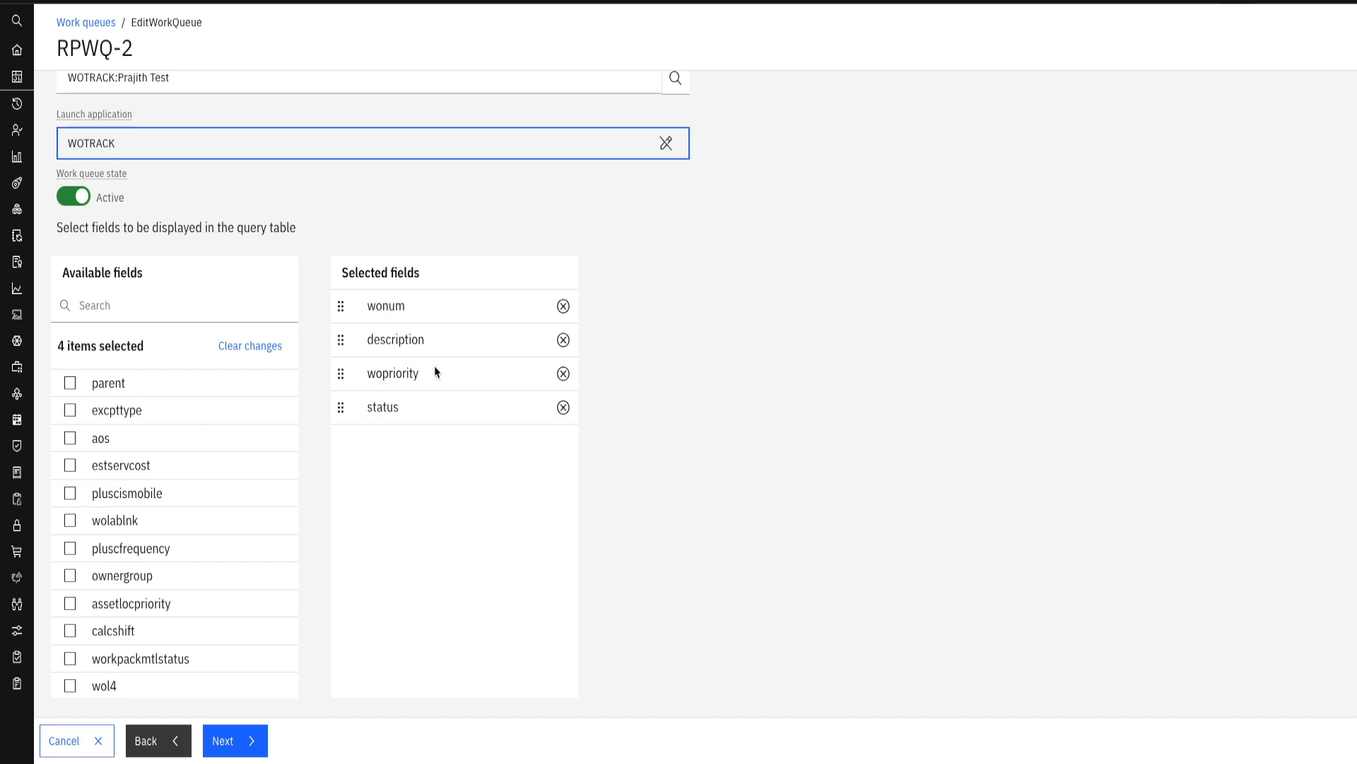
{"action": "scroll", "coordinate": [376, 429], "scroll_direction": "up", "scroll_amount": 2}
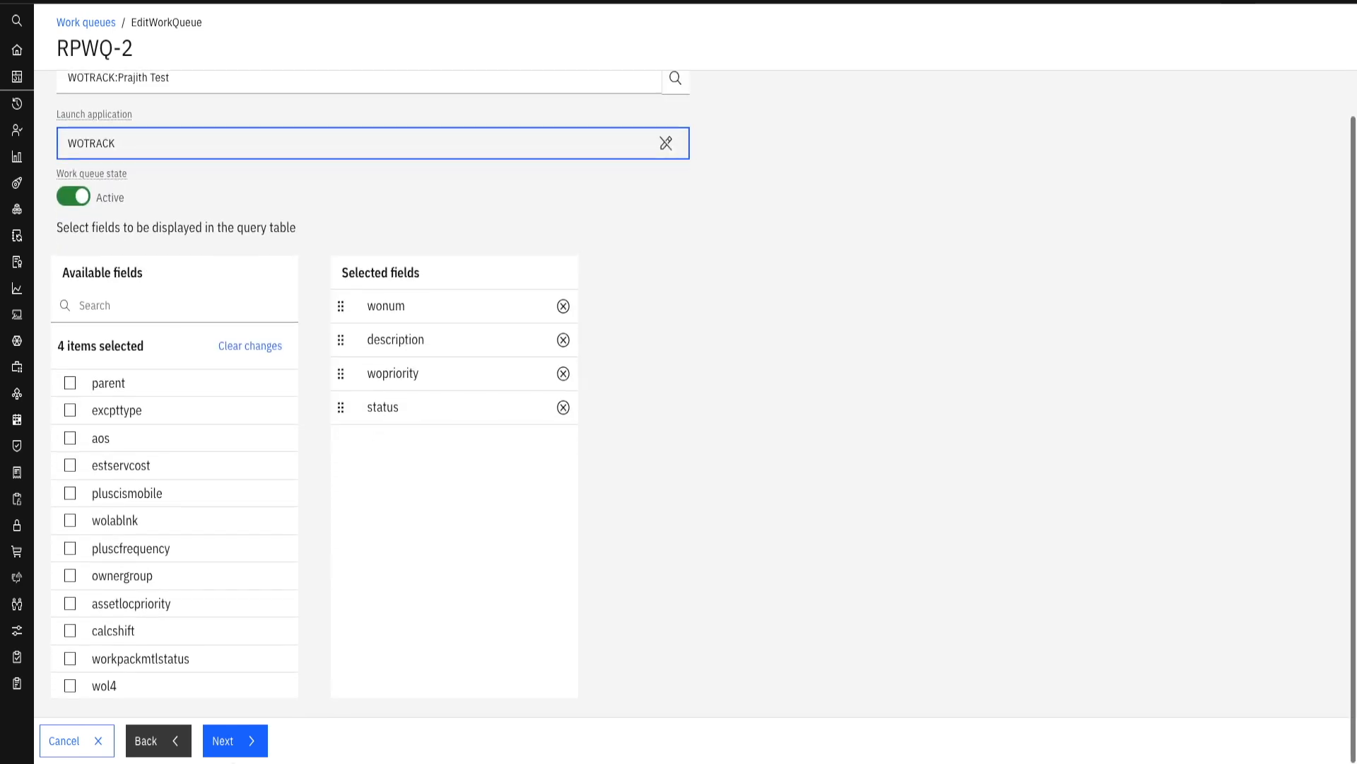
{"action": "left_click", "coordinate": [237, 740]}
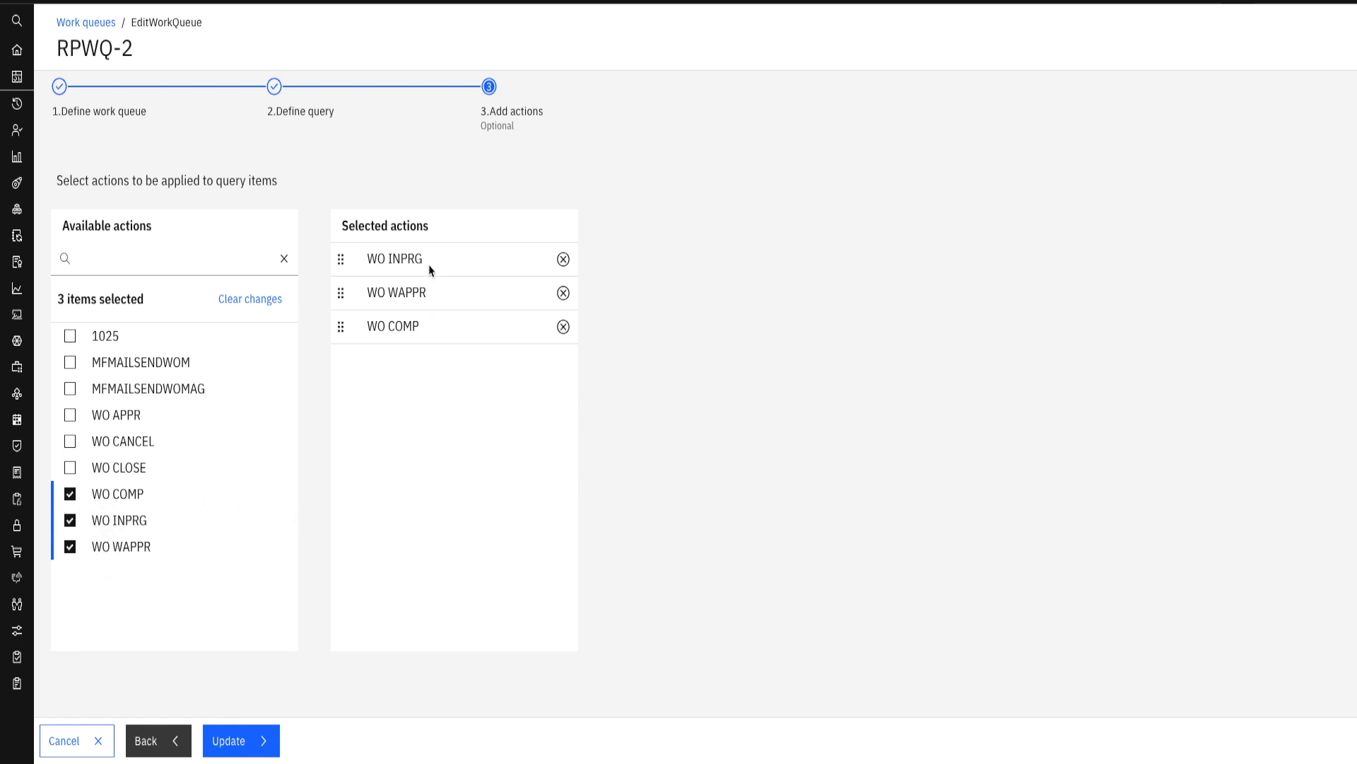
{"action": "left_click", "coordinate": [234, 748]}
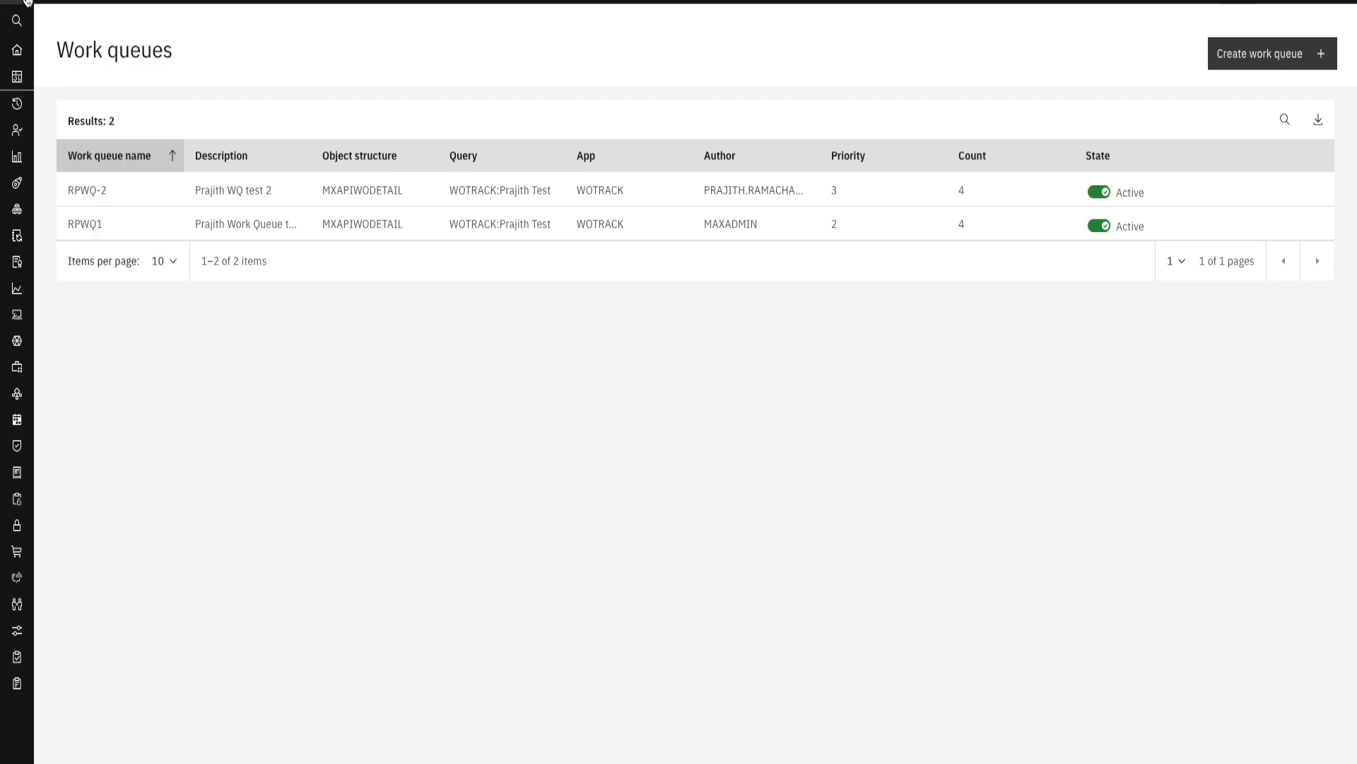
- Go to the Operational Dashboard and open the RPWQ-2 work queue from the Maintenance Manager dashboard
{"action": "mouse_move", "coordinate": [62, 5]}
{"action": "left_click", "coordinate": [100, 83]}
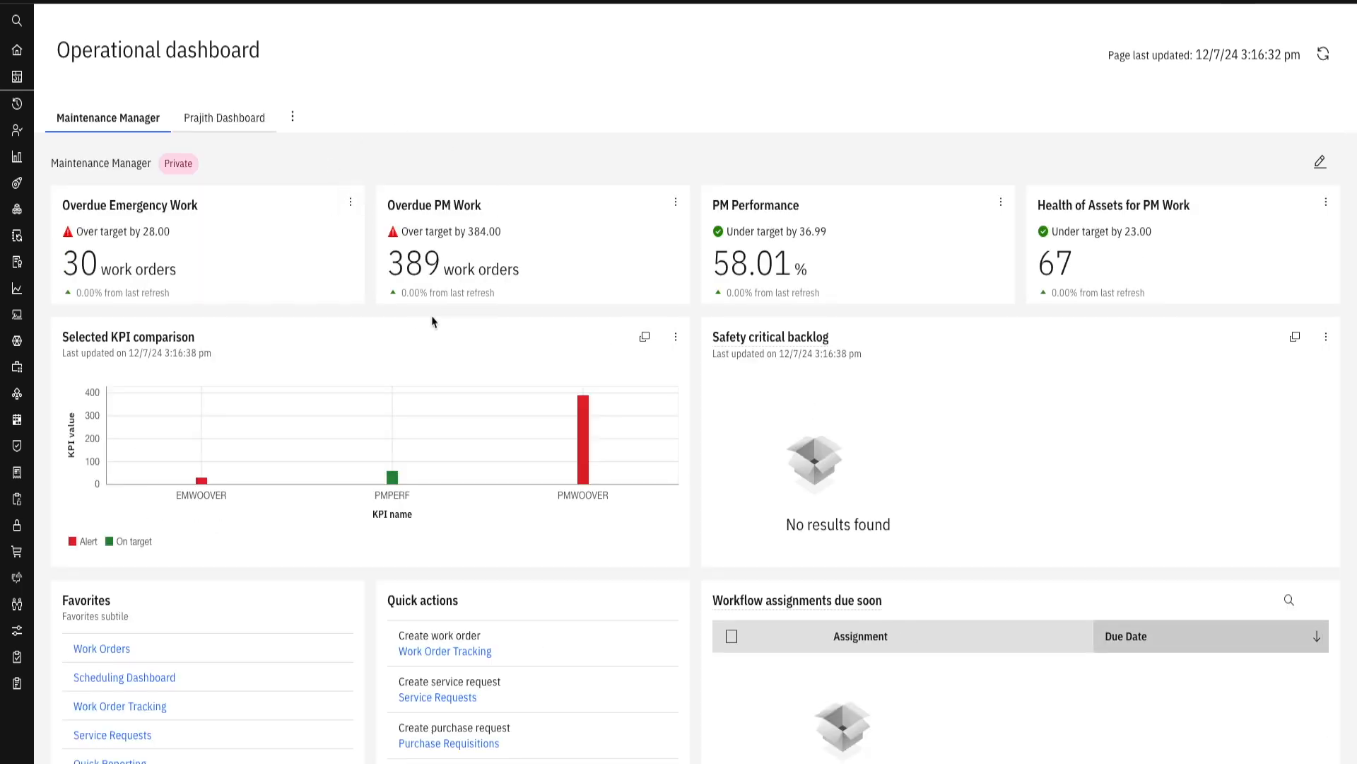
{"action": "scroll", "coordinate": [434, 321], "scroll_direction": "down", "scroll_amount": 7}
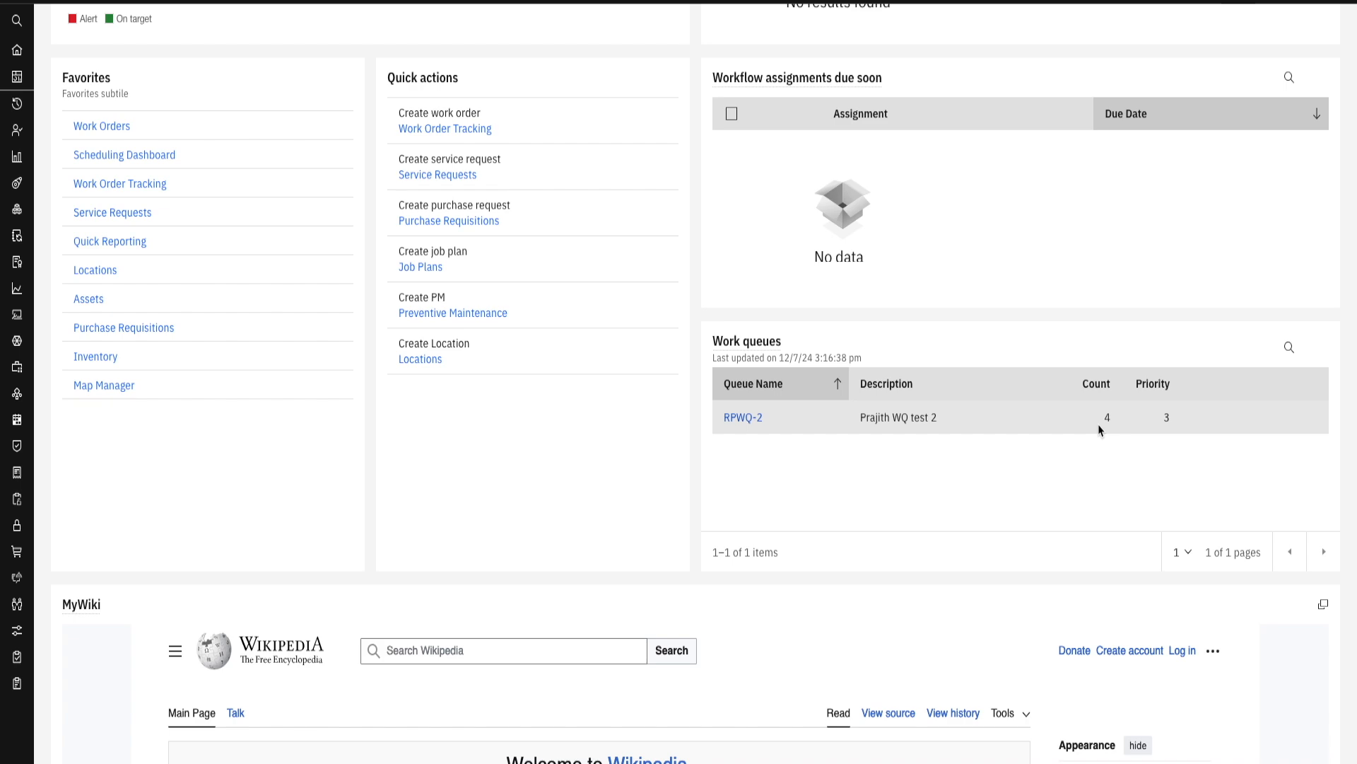
{"action": "scroll", "coordinate": [898, 484], "scroll_direction": "up", "scroll_amount": 4}
{"action": "scroll", "coordinate": [897, 494], "scroll_direction": "down", "scroll_amount": 5}
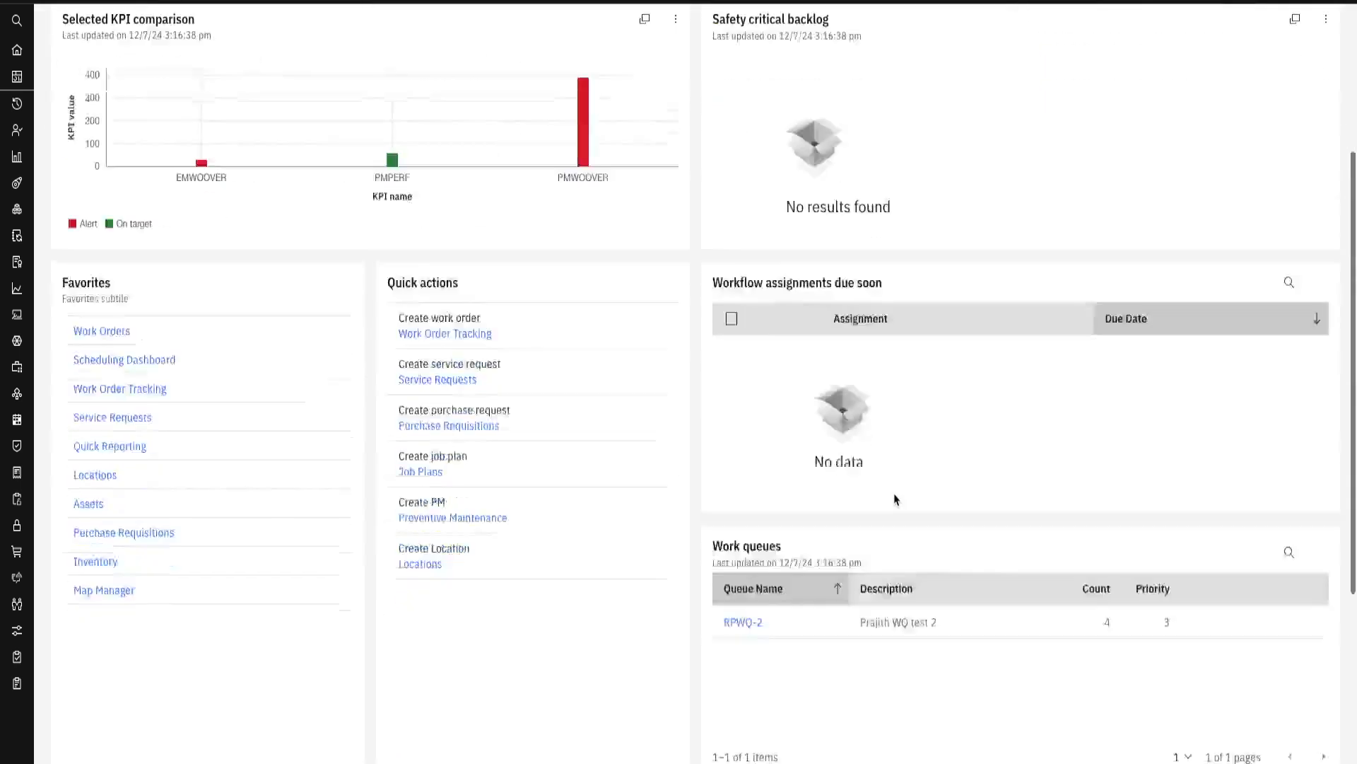
{"action": "left_click", "coordinate": [739, 366]}
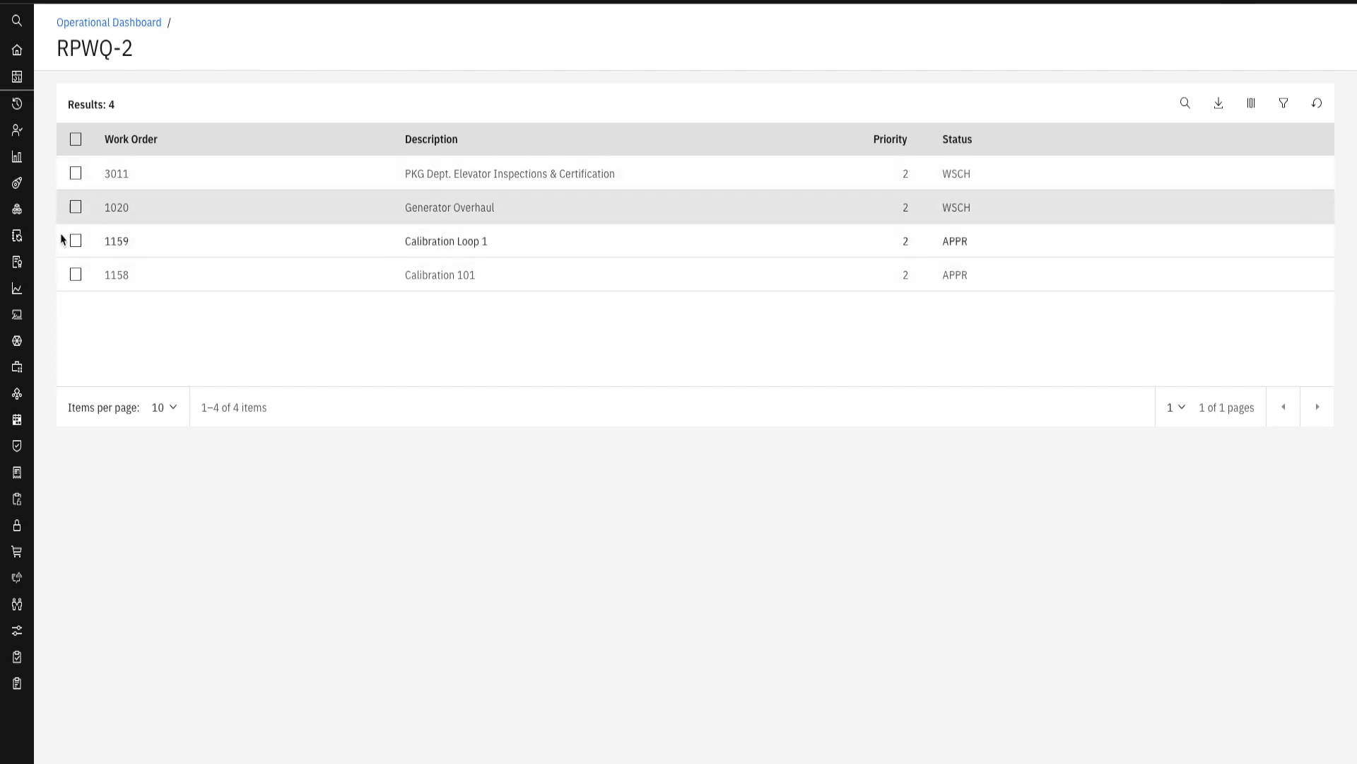
- Select all the work orders in RPWQ-2, deselect Calibration 101, and check the page size options without changing them
{"action": "left_click", "coordinate": [75, 174]}
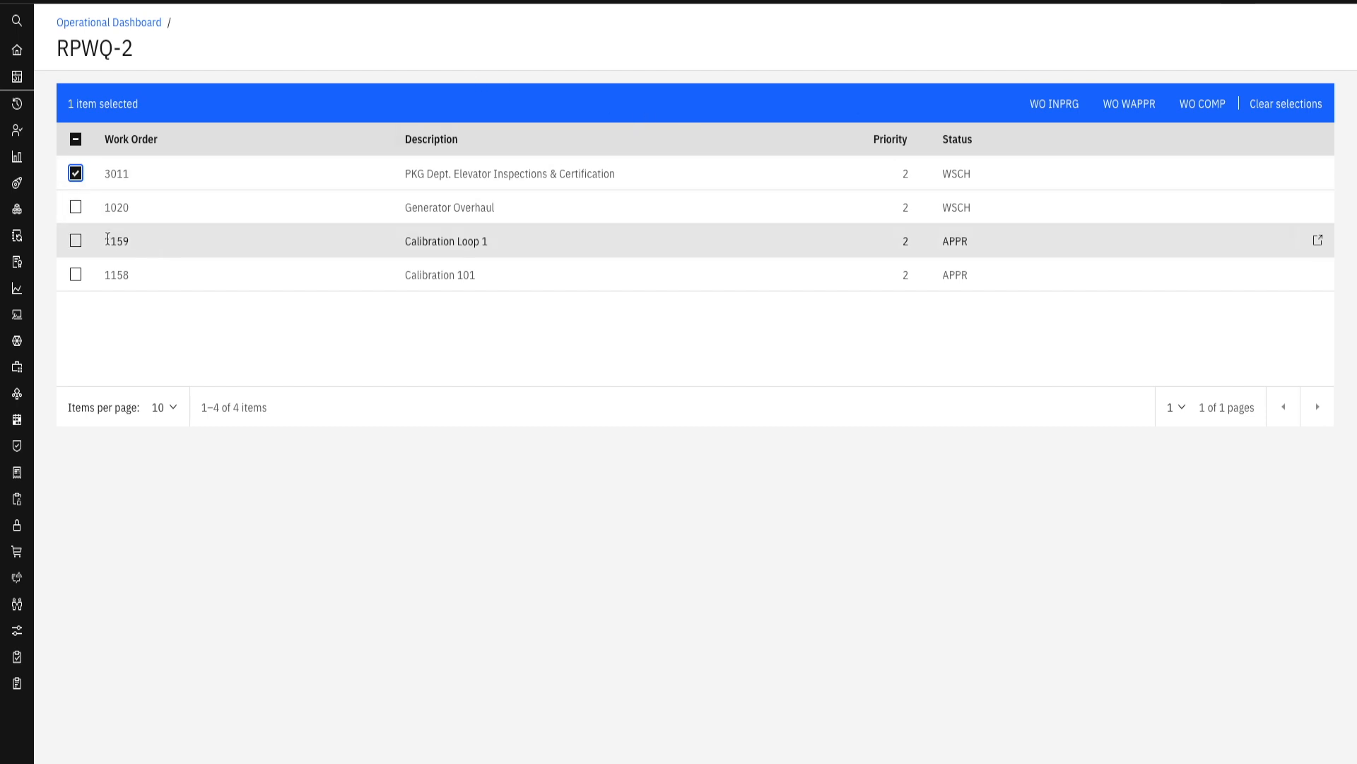
{"action": "left_click", "coordinate": [76, 207]}
{"action": "left_click", "coordinate": [76, 241]}
{"action": "left_click", "coordinate": [76, 275]}
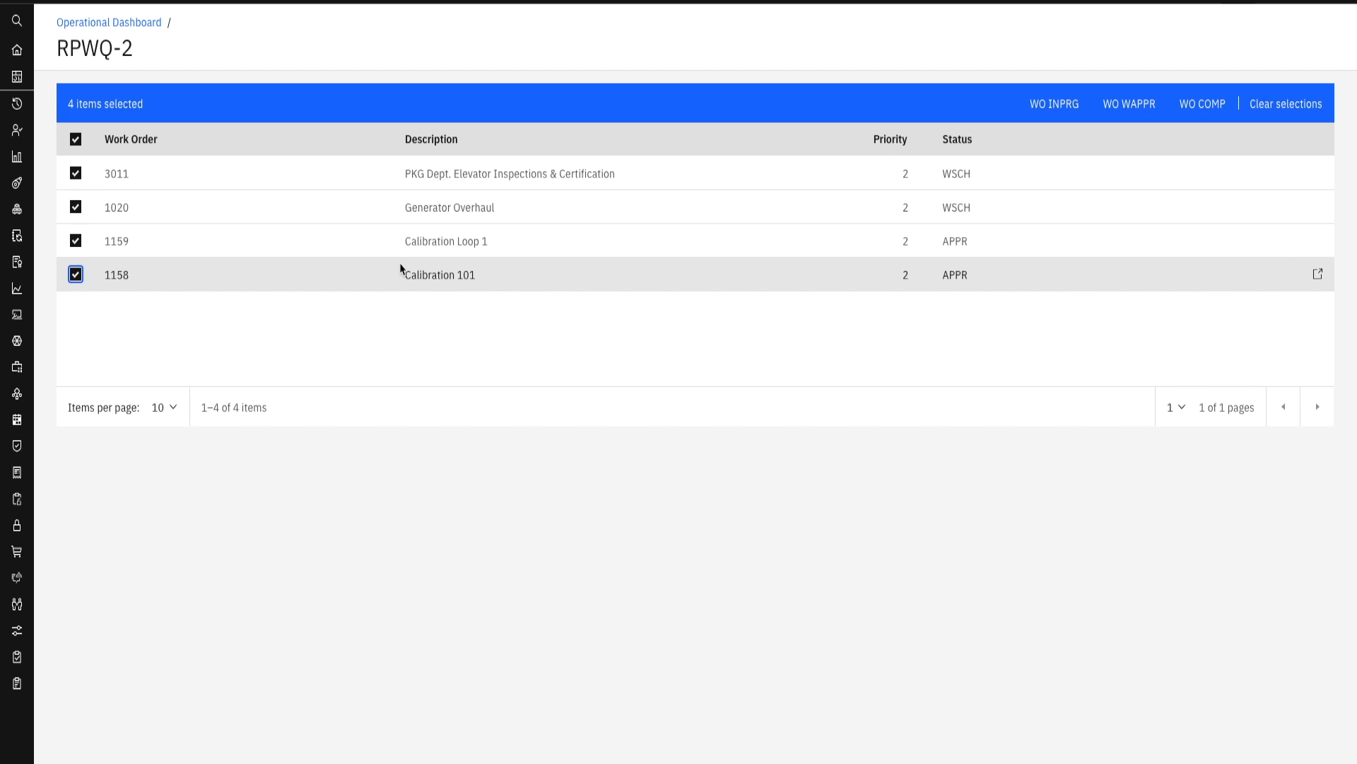
{"action": "left_click", "coordinate": [76, 275]}
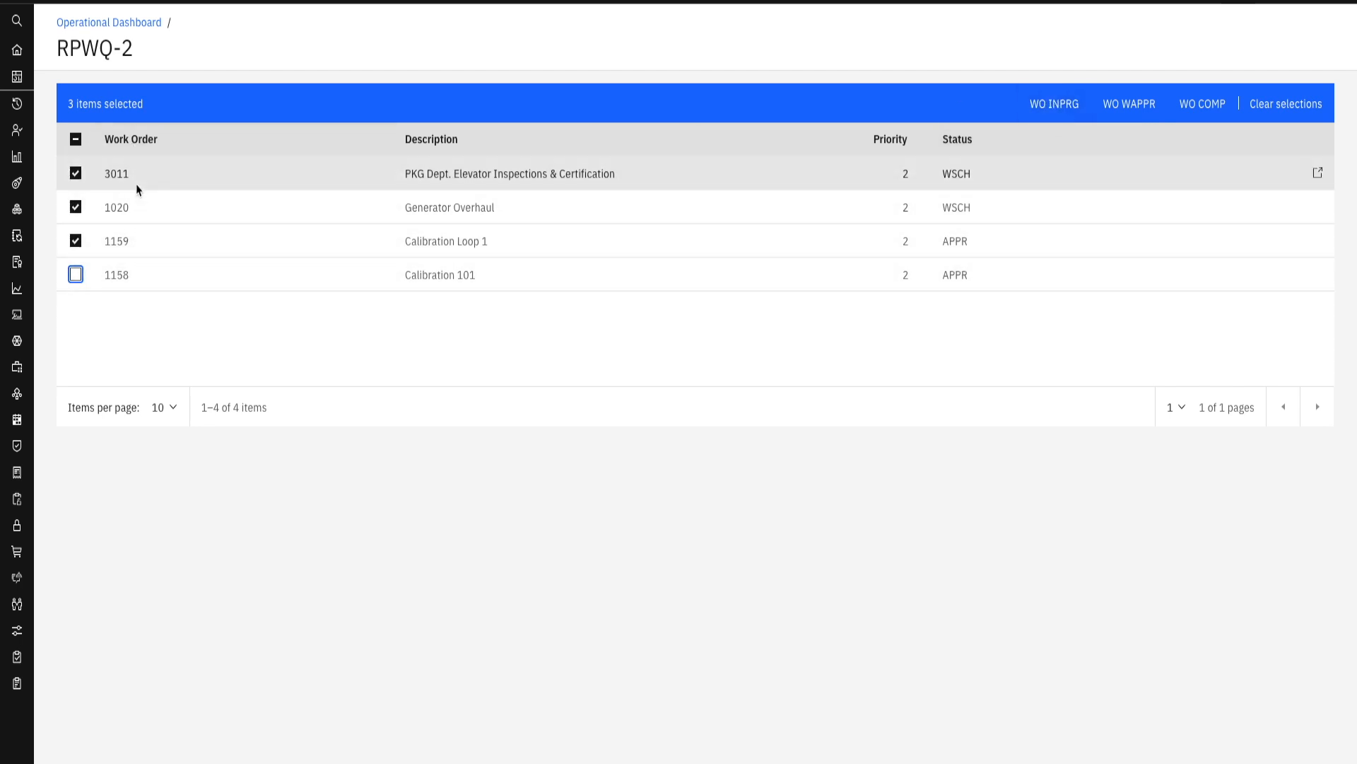
{"action": "left_click", "coordinate": [174, 416]}
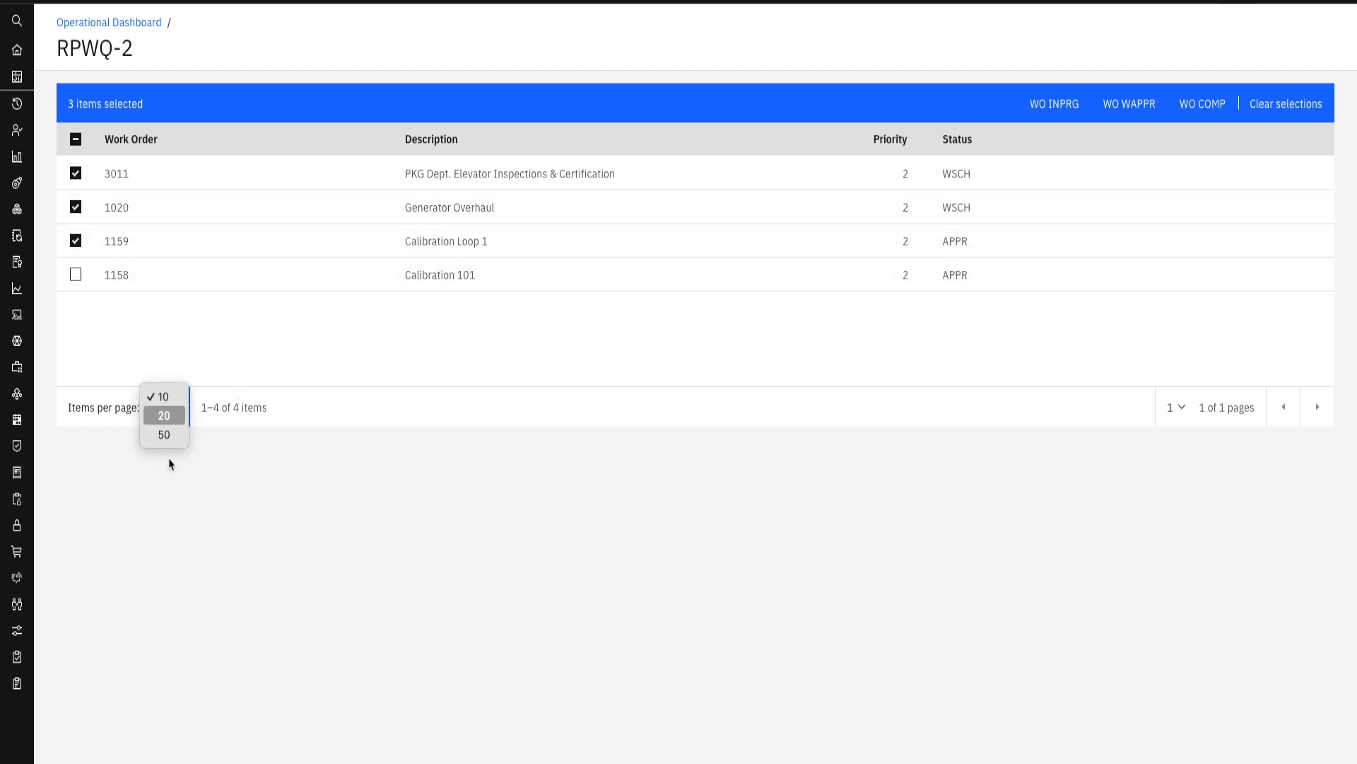
{"action": "left_click", "coordinate": [320, 432]}
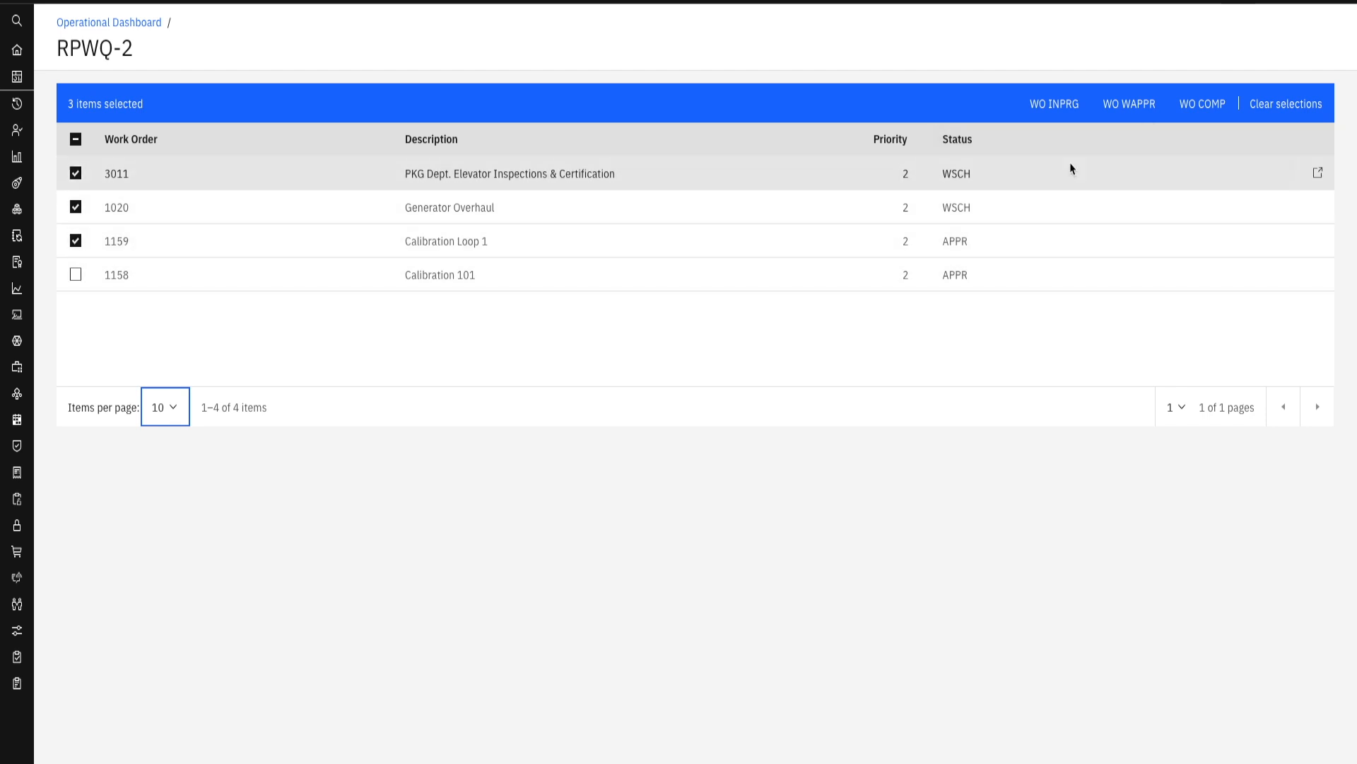
- Sort the work orders by status, ascending and back to descending, and select PKG Dept. Elevator Inspections & Certification
{"action": "left_click", "coordinate": [1135, 145]}
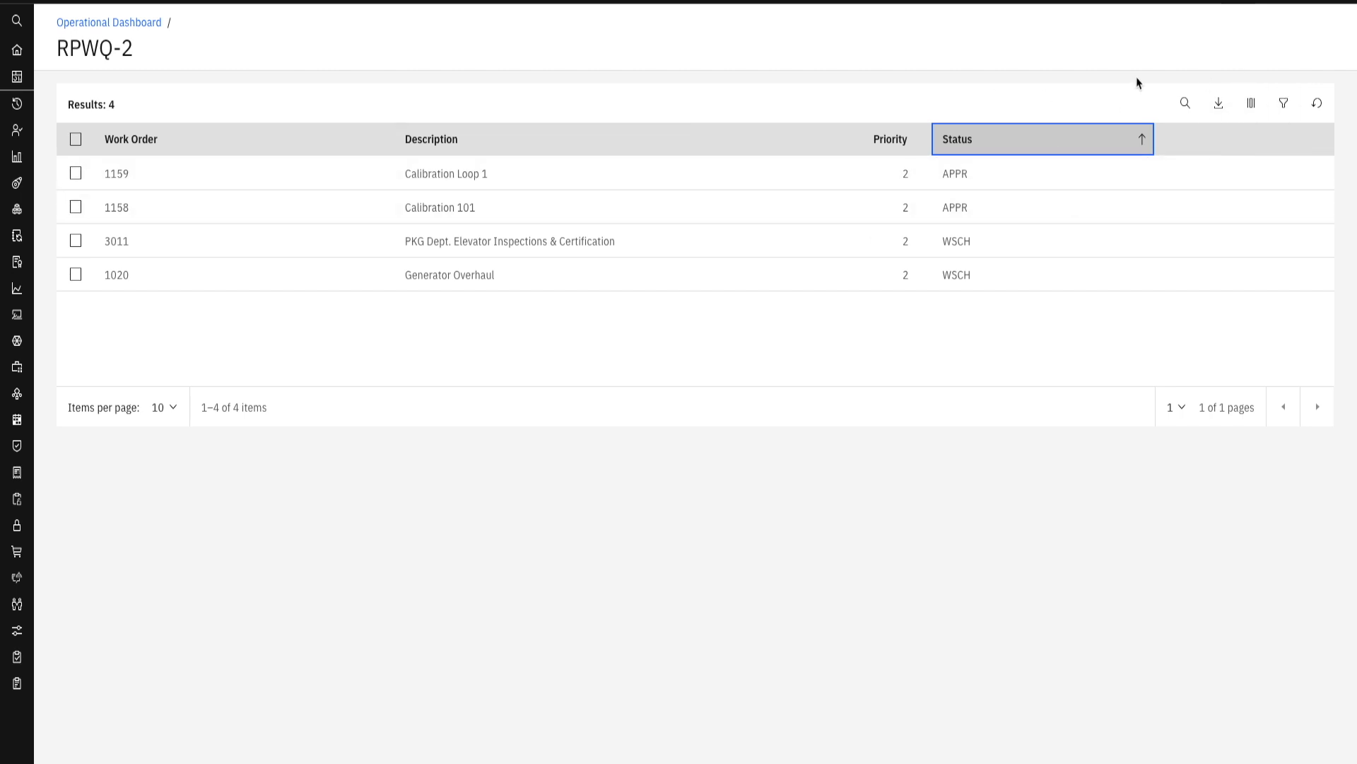
{"action": "left_click", "coordinate": [76, 173]}
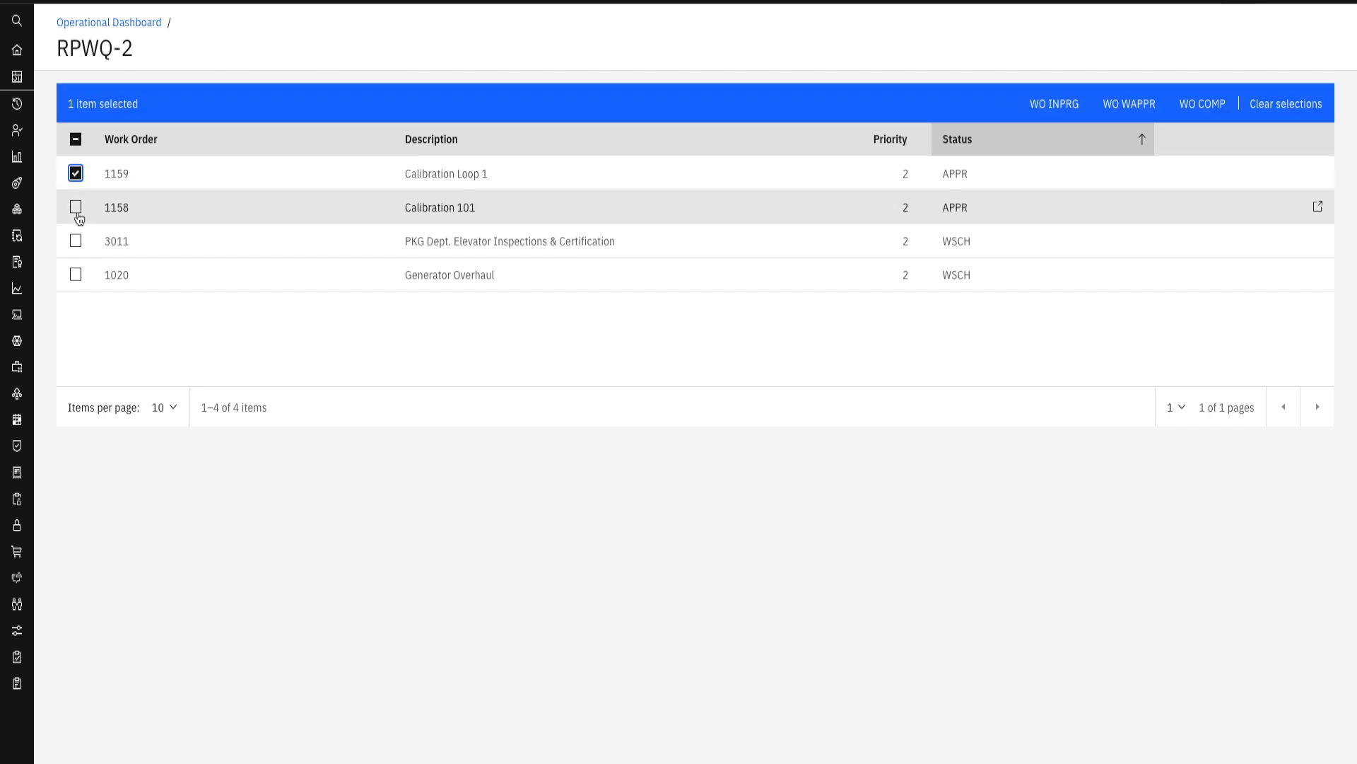
{"action": "left_click", "coordinate": [77, 209]}
{"action": "left_click", "coordinate": [76, 241]}
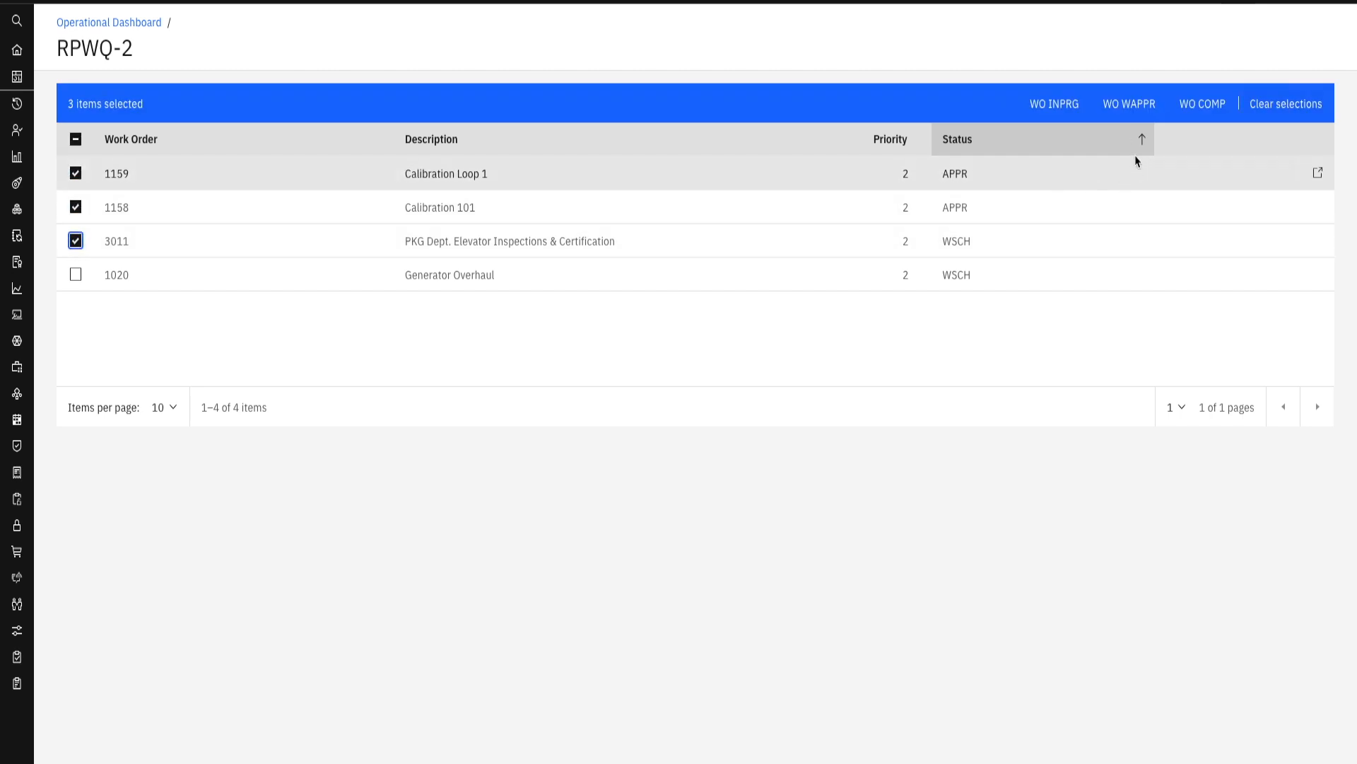
{"action": "left_click", "coordinate": [1142, 144]}
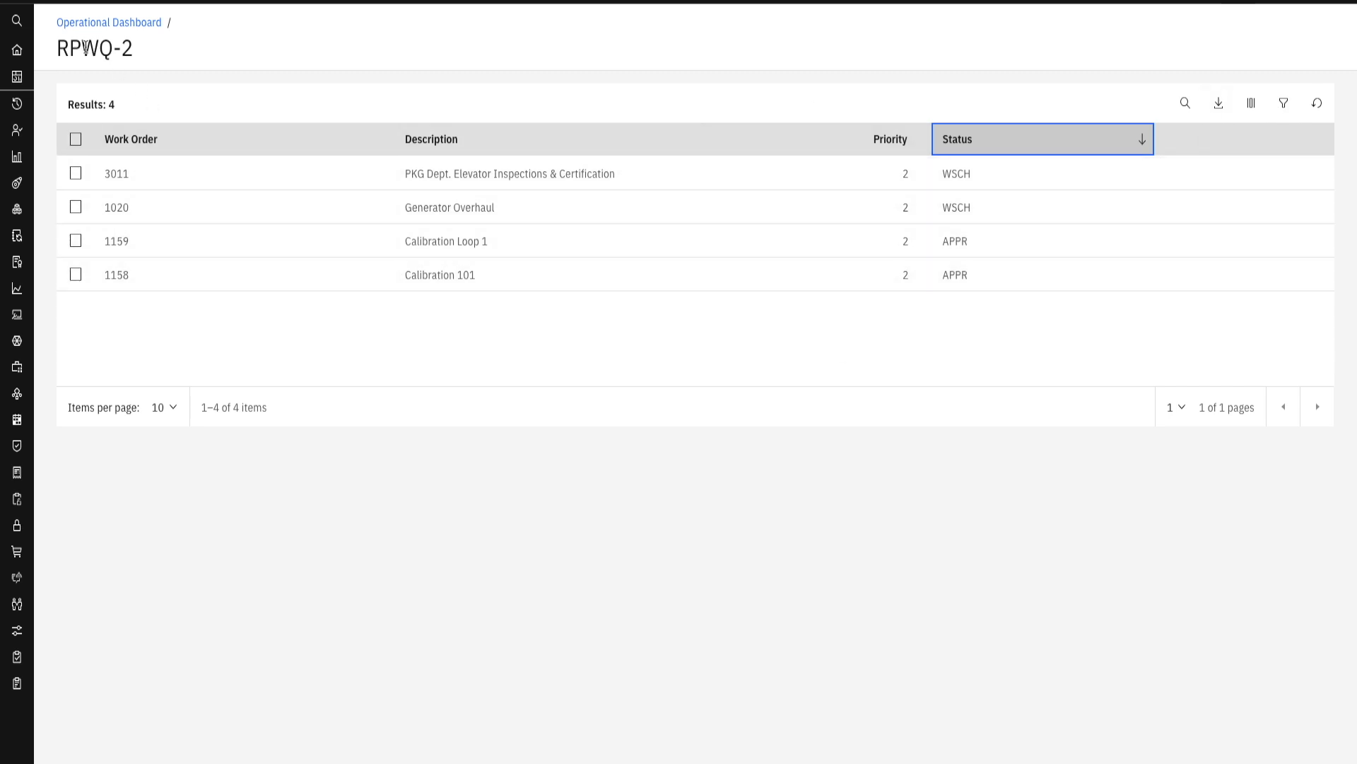
{"action": "left_click", "coordinate": [75, 173]}
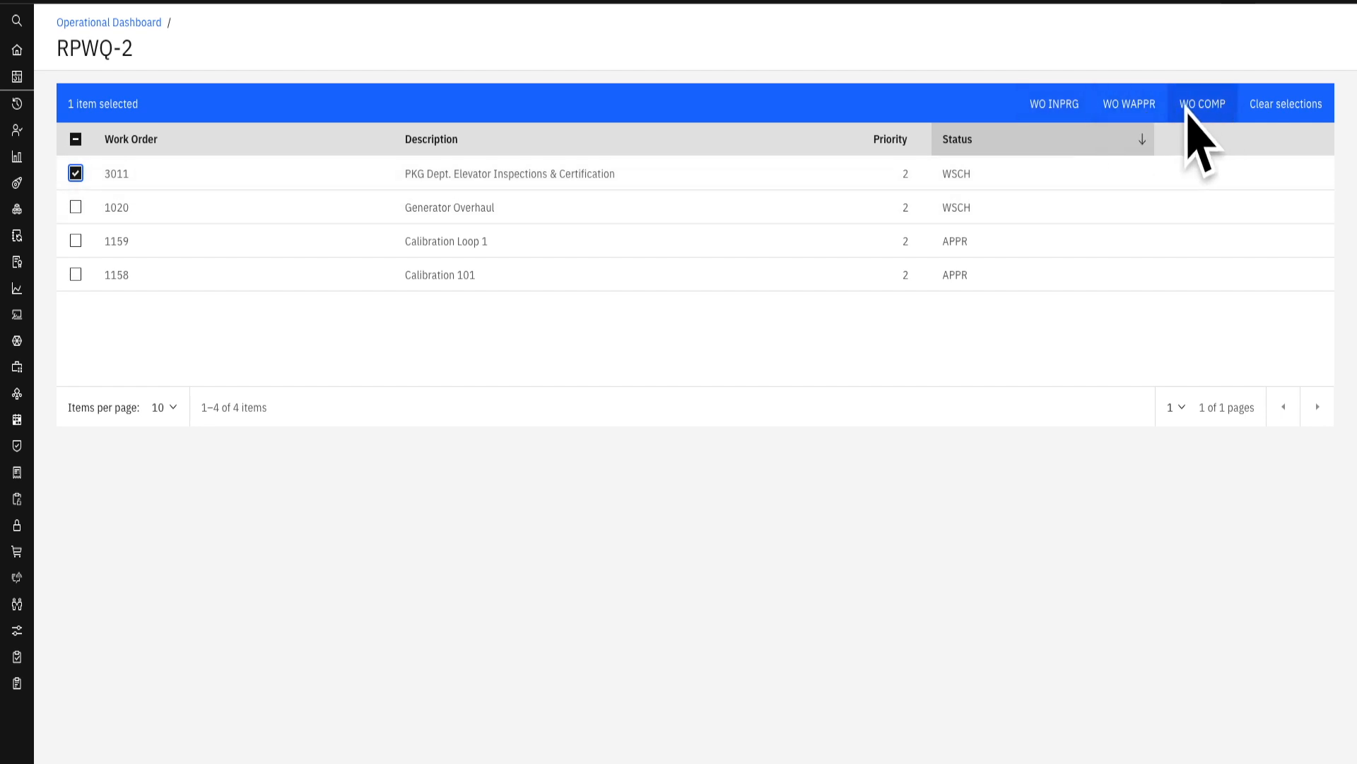
- Return to Work Queue Manager under Administration and open RPWQ-2 for editing
{"action": "left_click", "coordinate": [17, 2]}
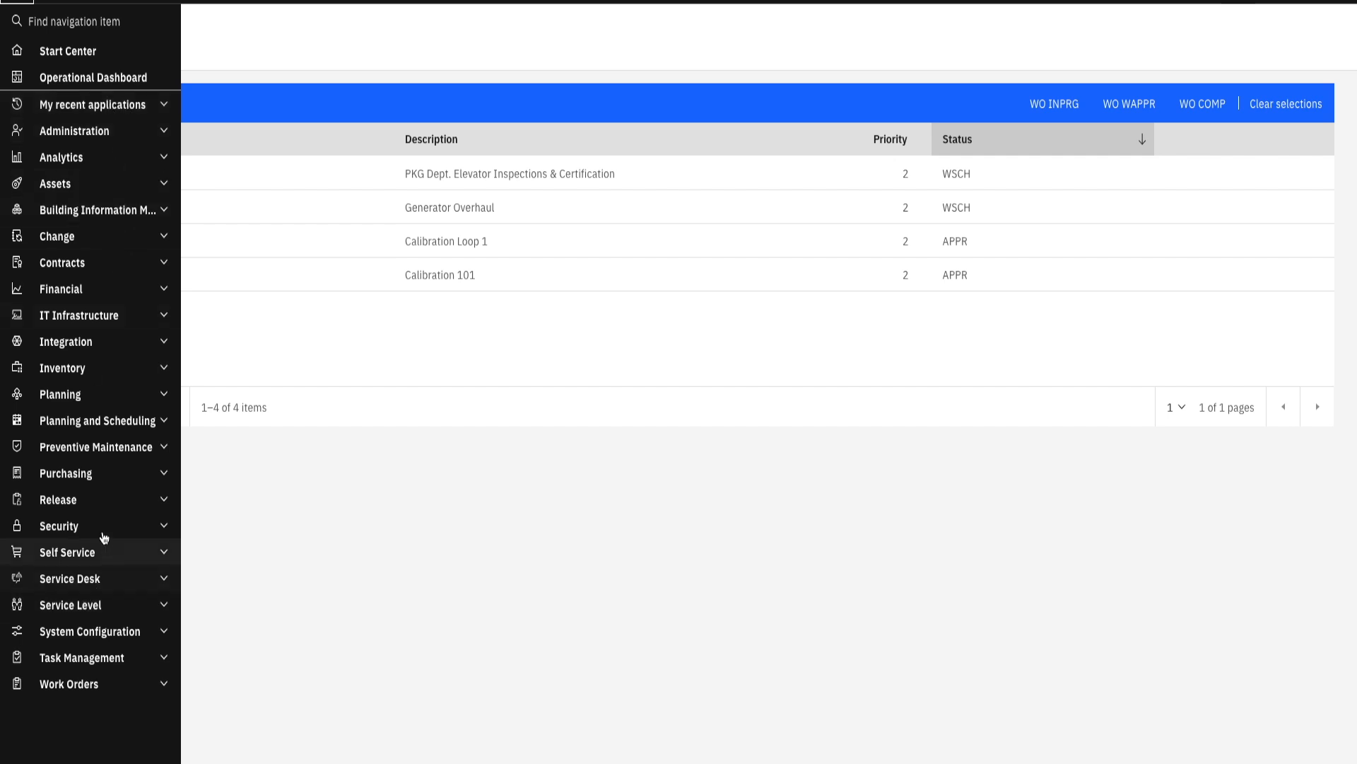
{"action": "left_click", "coordinate": [78, 131]}
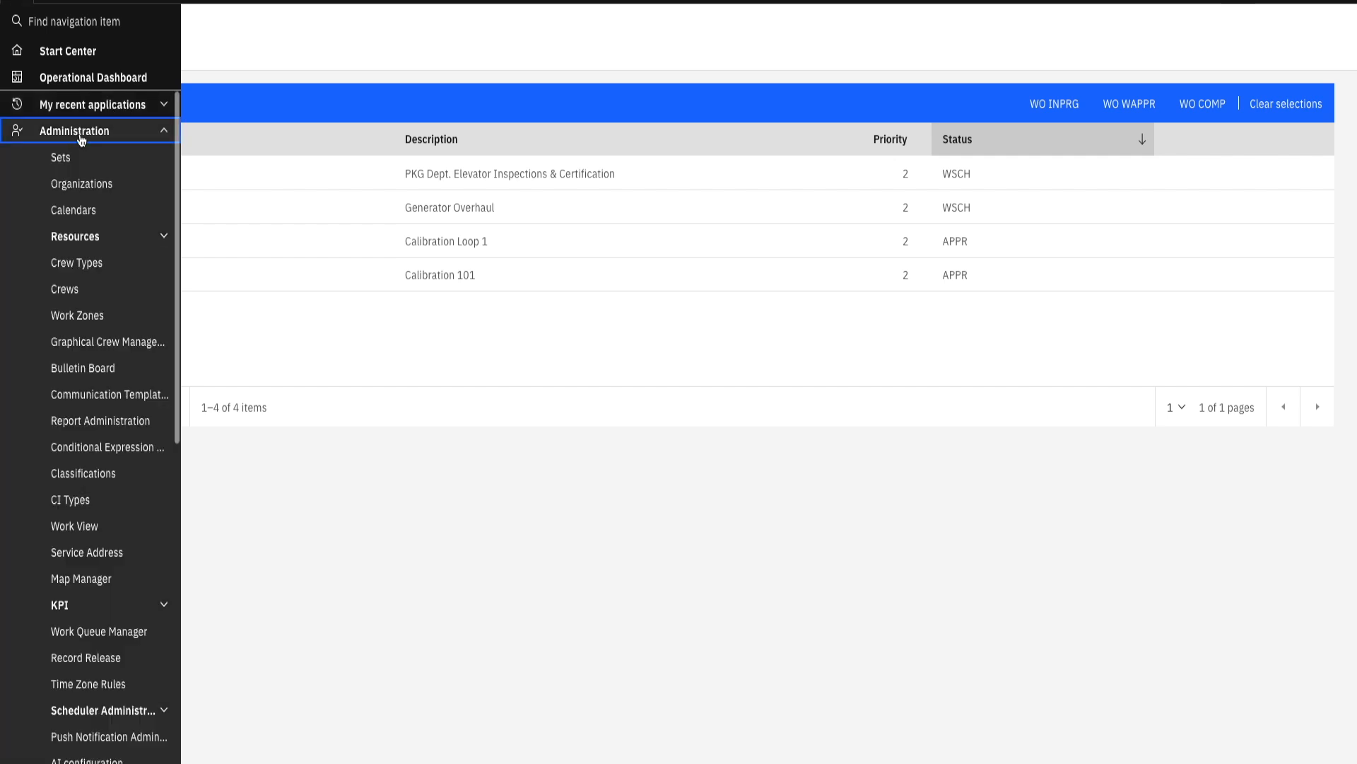
{"action": "left_click", "coordinate": [110, 637]}
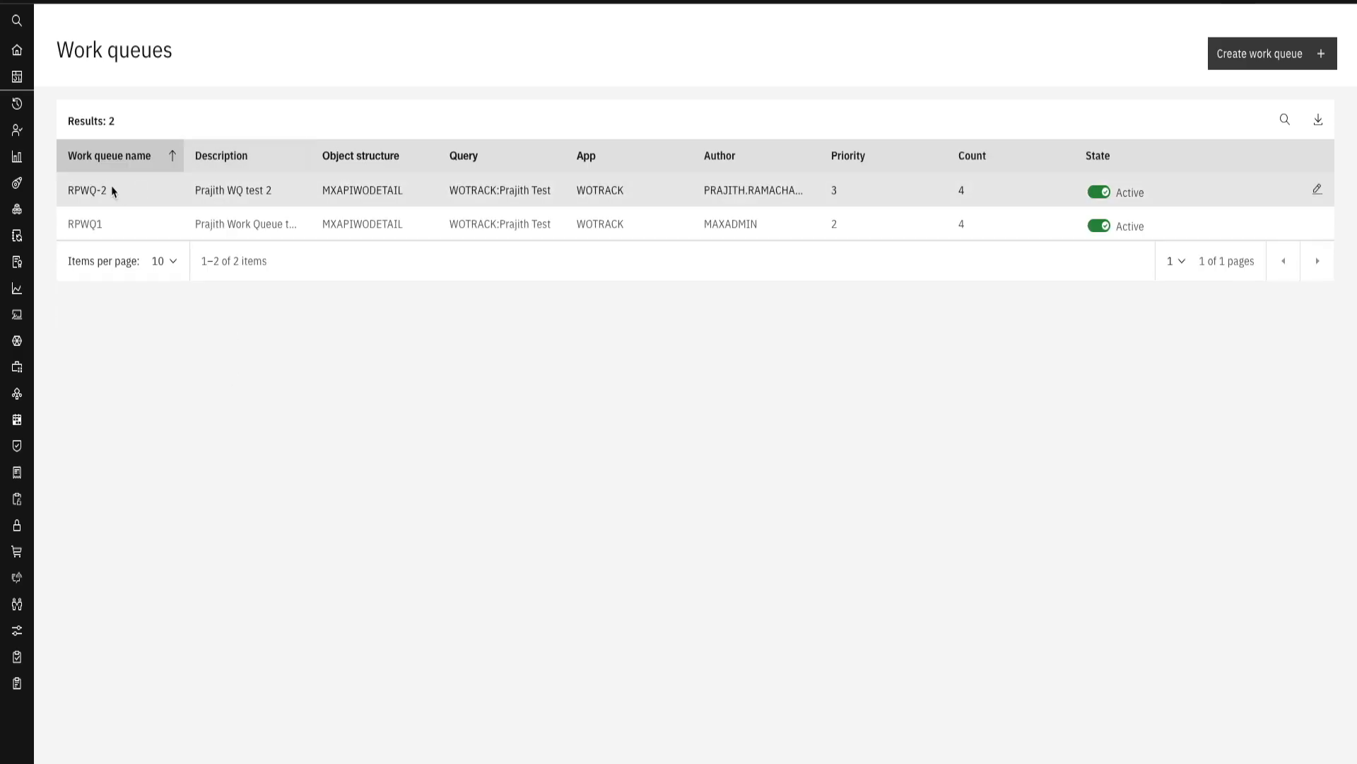
{"action": "left_click", "coordinate": [1317, 189]}
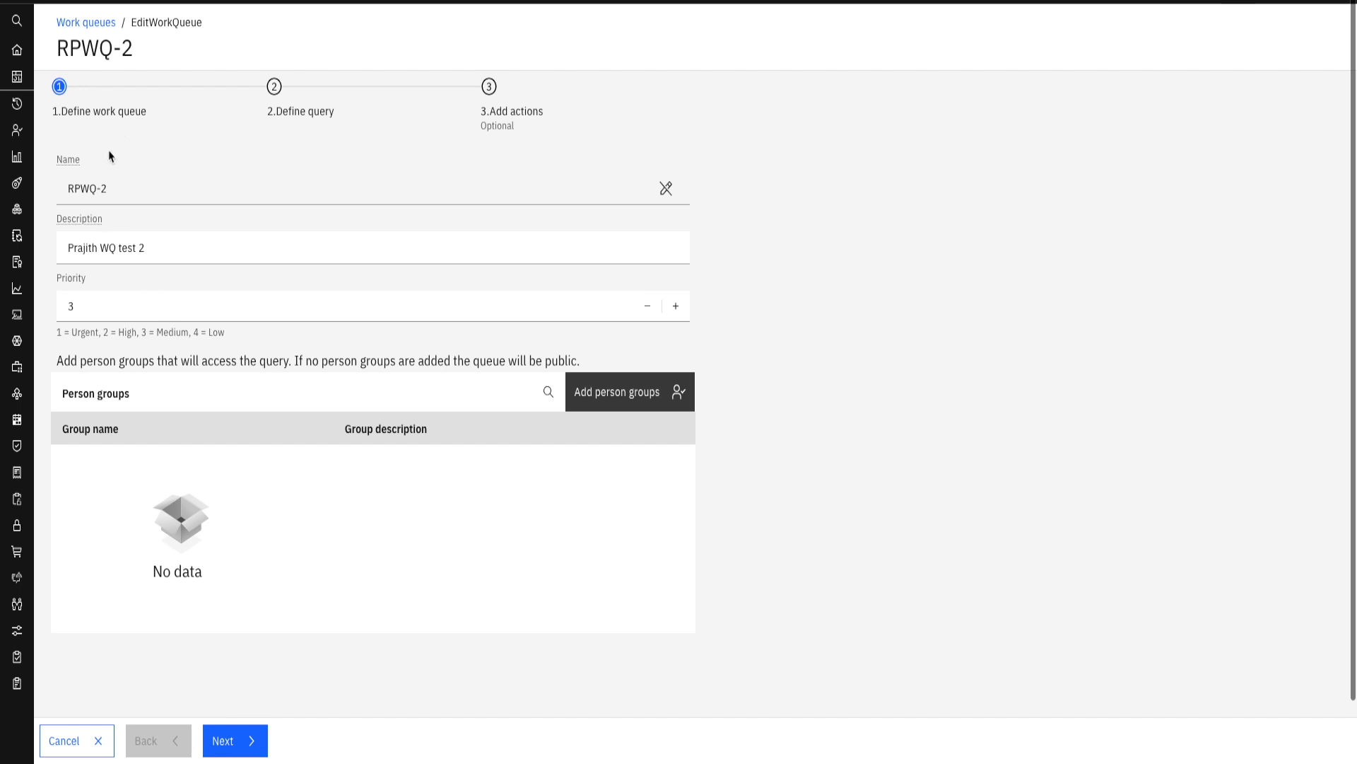
- Add the WO CLOSE, WO CANCEL and WO APPR actions to RPWQ-2 and update the work queue
{"action": "scroll", "coordinate": [161, 349], "scroll_direction": "down", "scroll_amount": 2}
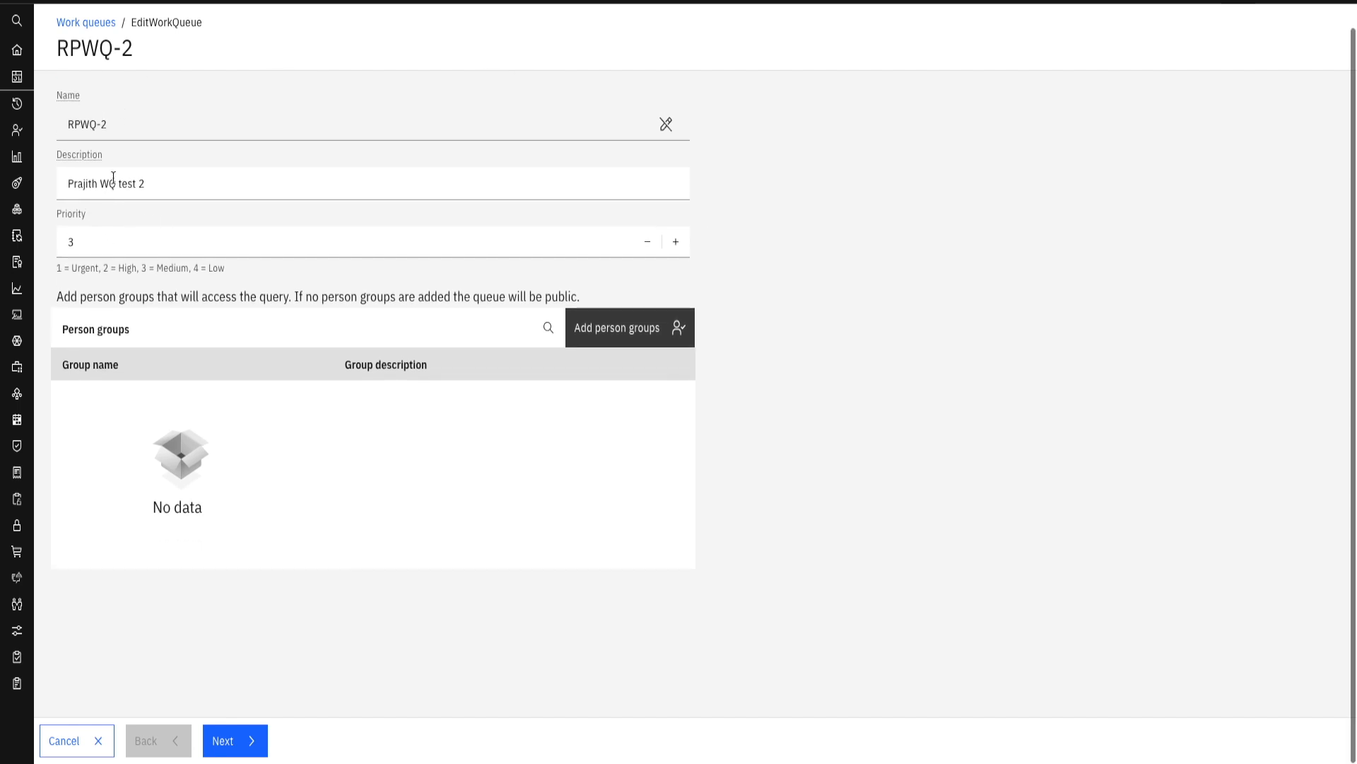
{"action": "scroll", "coordinate": [261, 412], "scroll_direction": "up", "scroll_amount": 2}
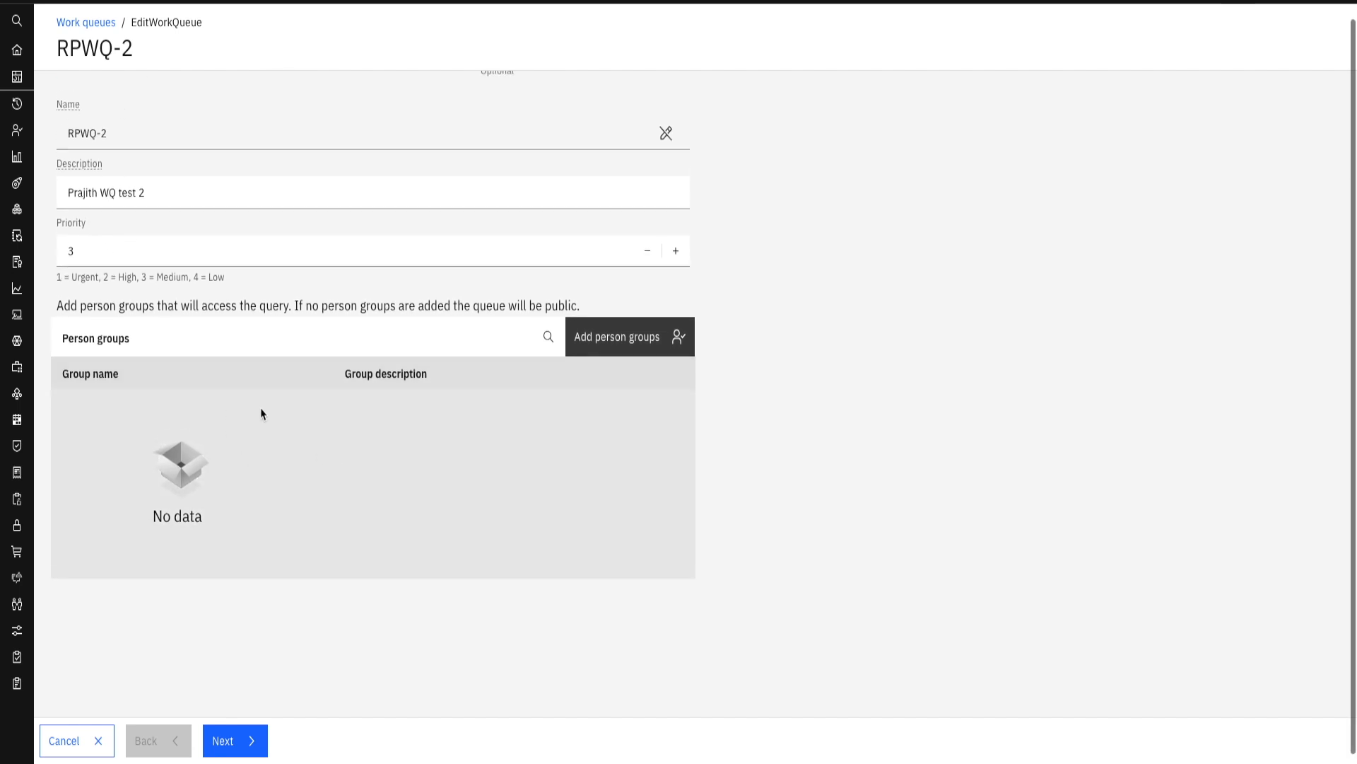
{"action": "left_click", "coordinate": [237, 751]}
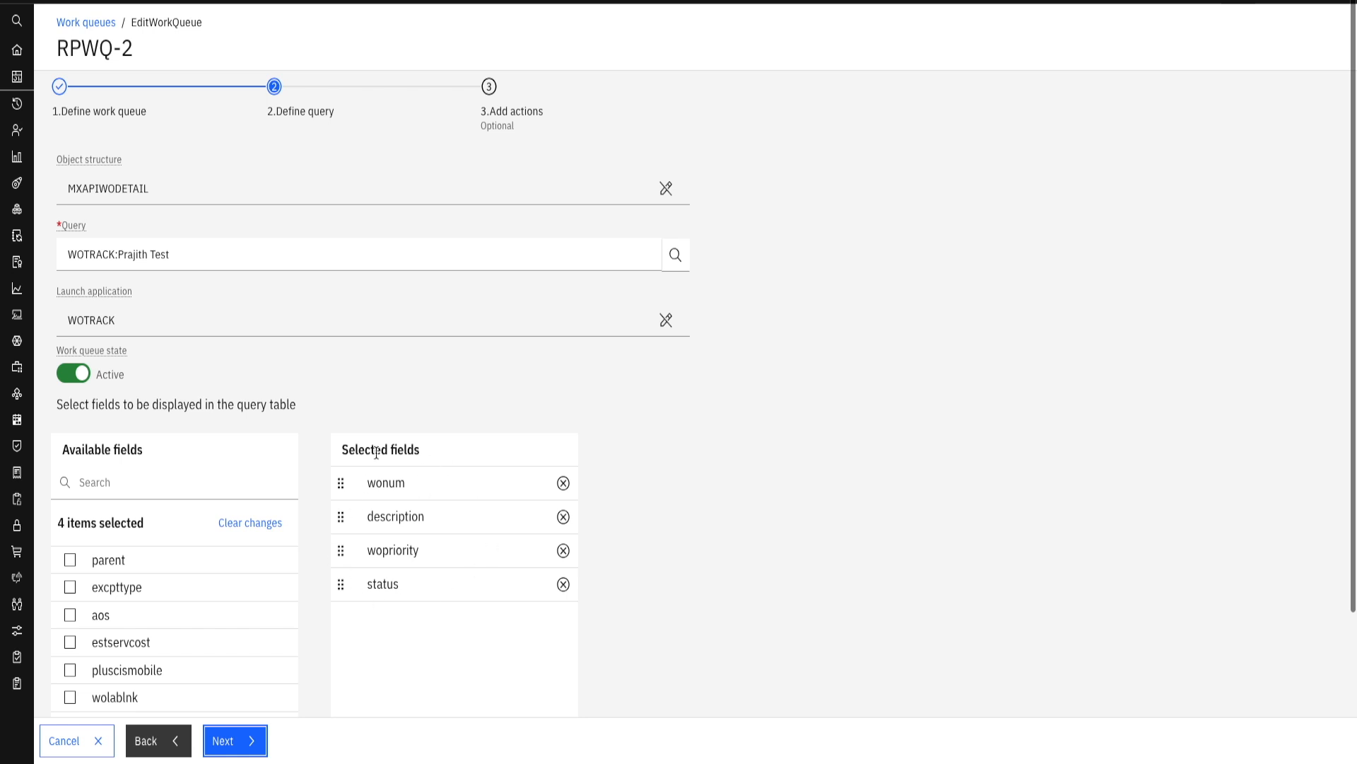
{"action": "left_click", "coordinate": [235, 742]}
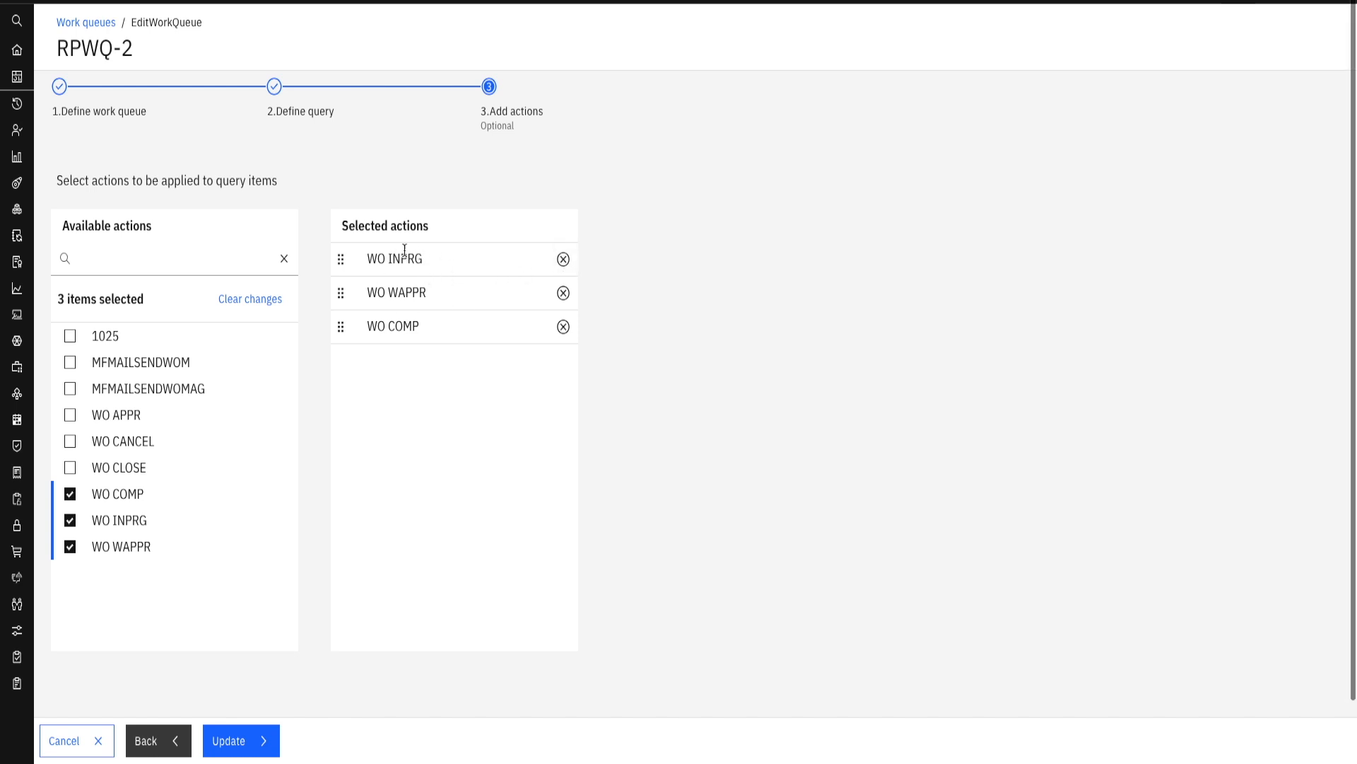
{"action": "left_click", "coordinate": [69, 468]}
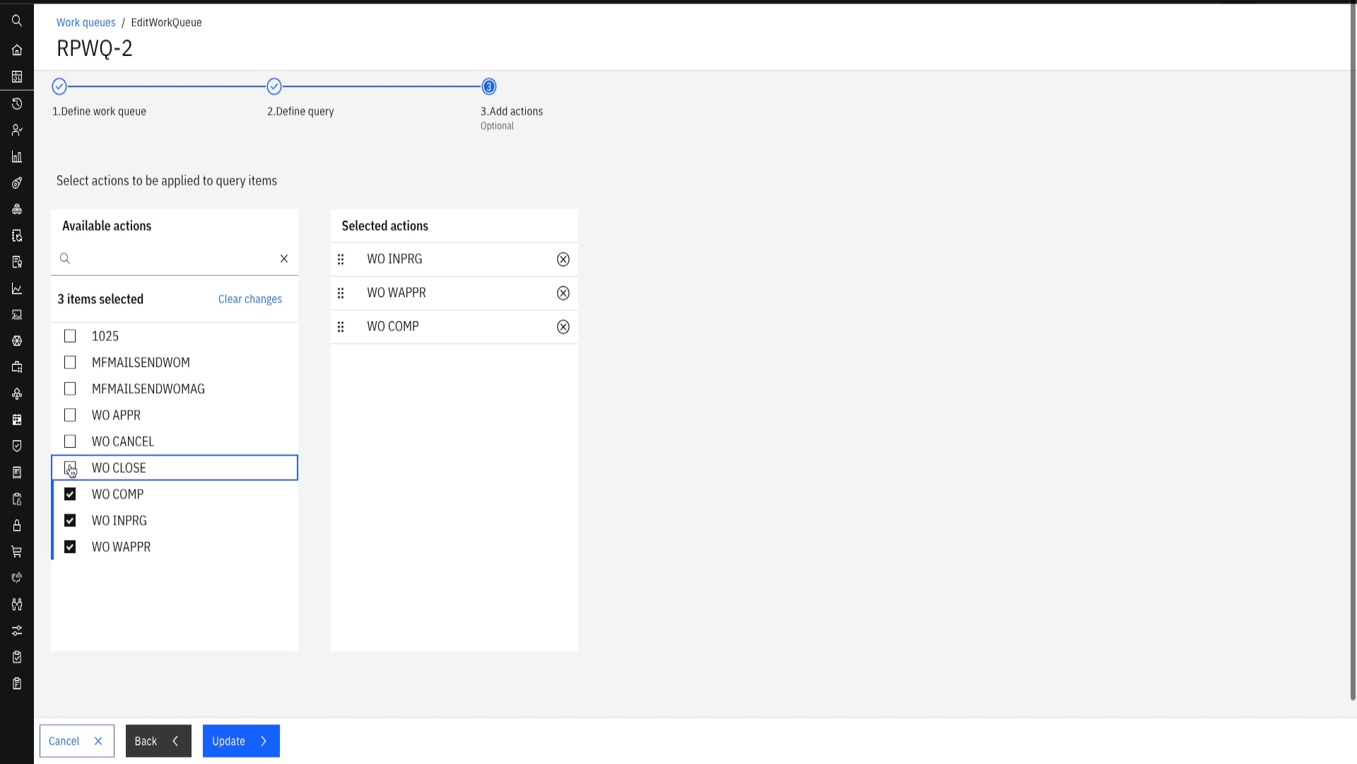
{"action": "left_click", "coordinate": [71, 443]}
{"action": "left_click", "coordinate": [70, 415]}
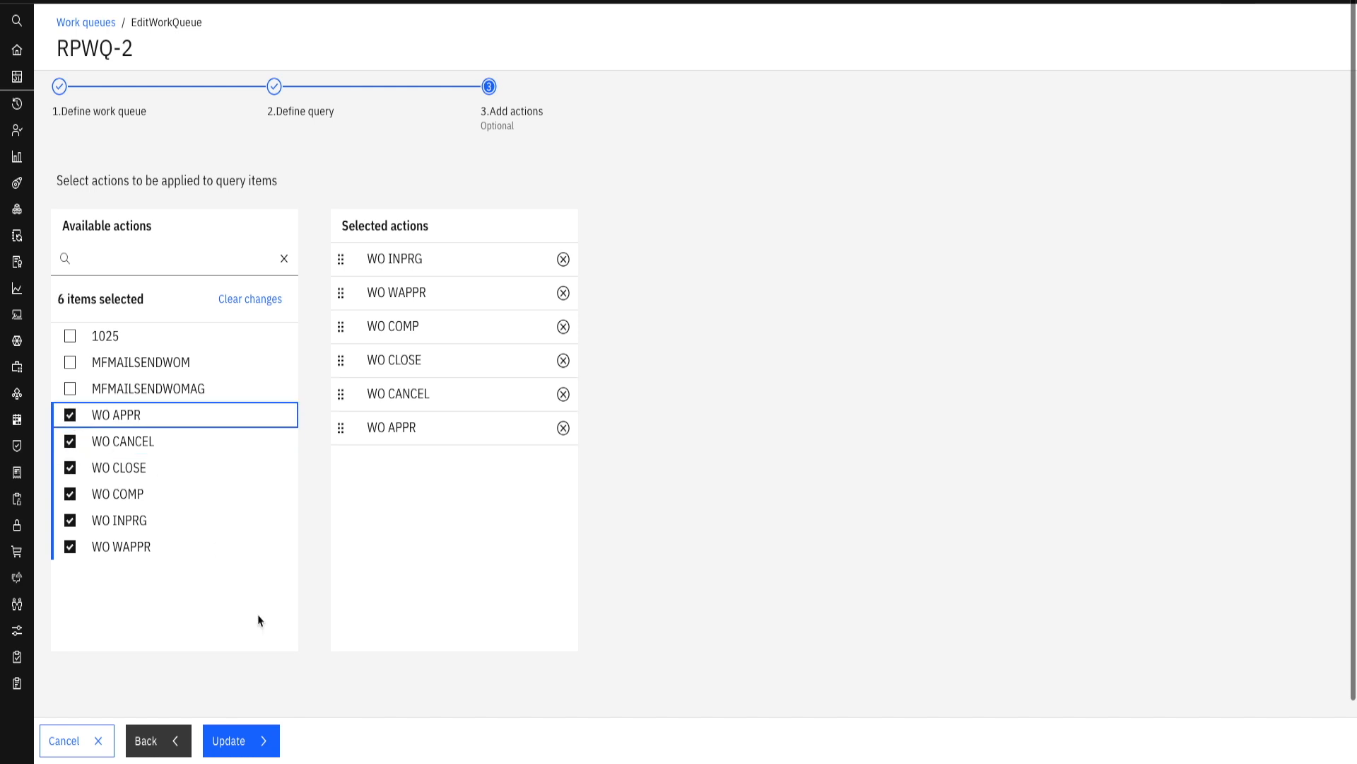
{"action": "left_click", "coordinate": [244, 744]}
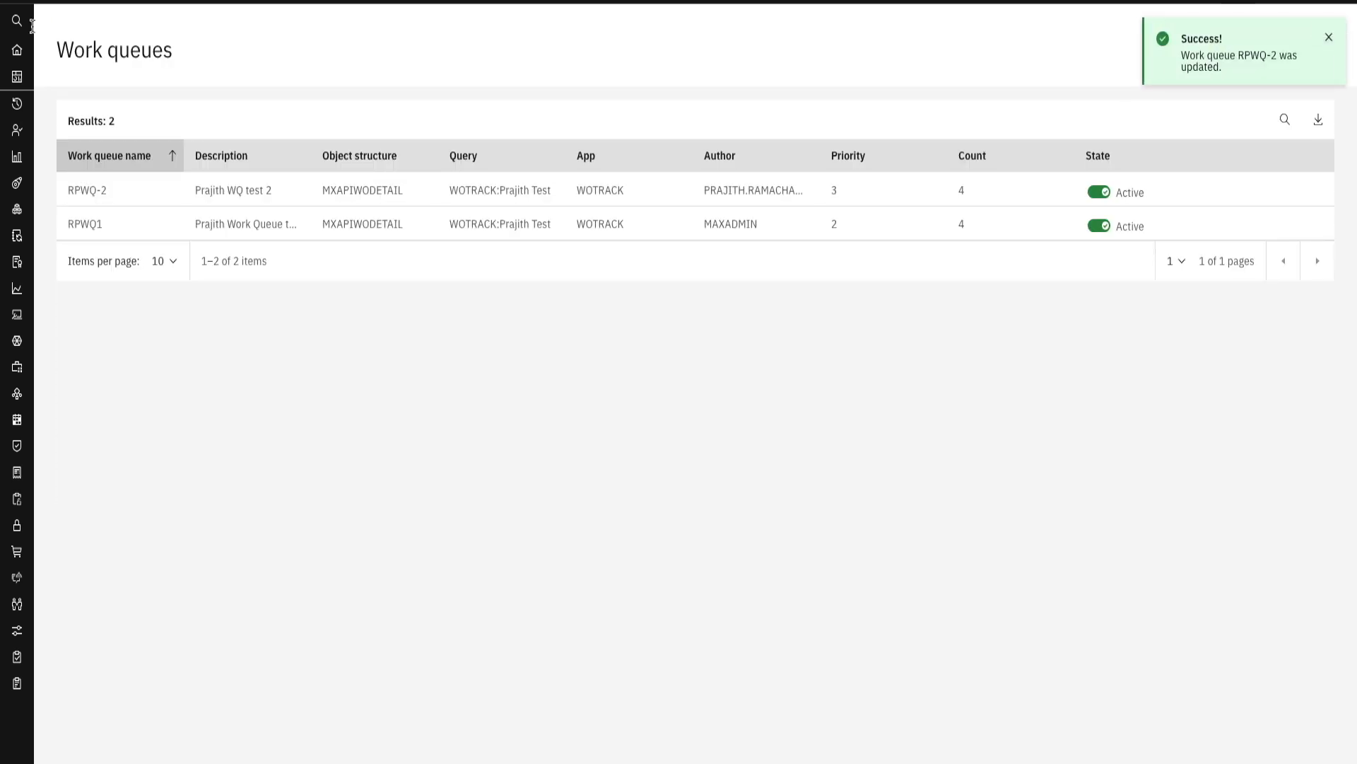
- Open the RPWQ-2 work queue from the Operational Dashboard and select PKG Dept. Elevator Inspections & Certification and Generator Overhaul
{"action": "mouse_move", "coordinate": [49, 6]}
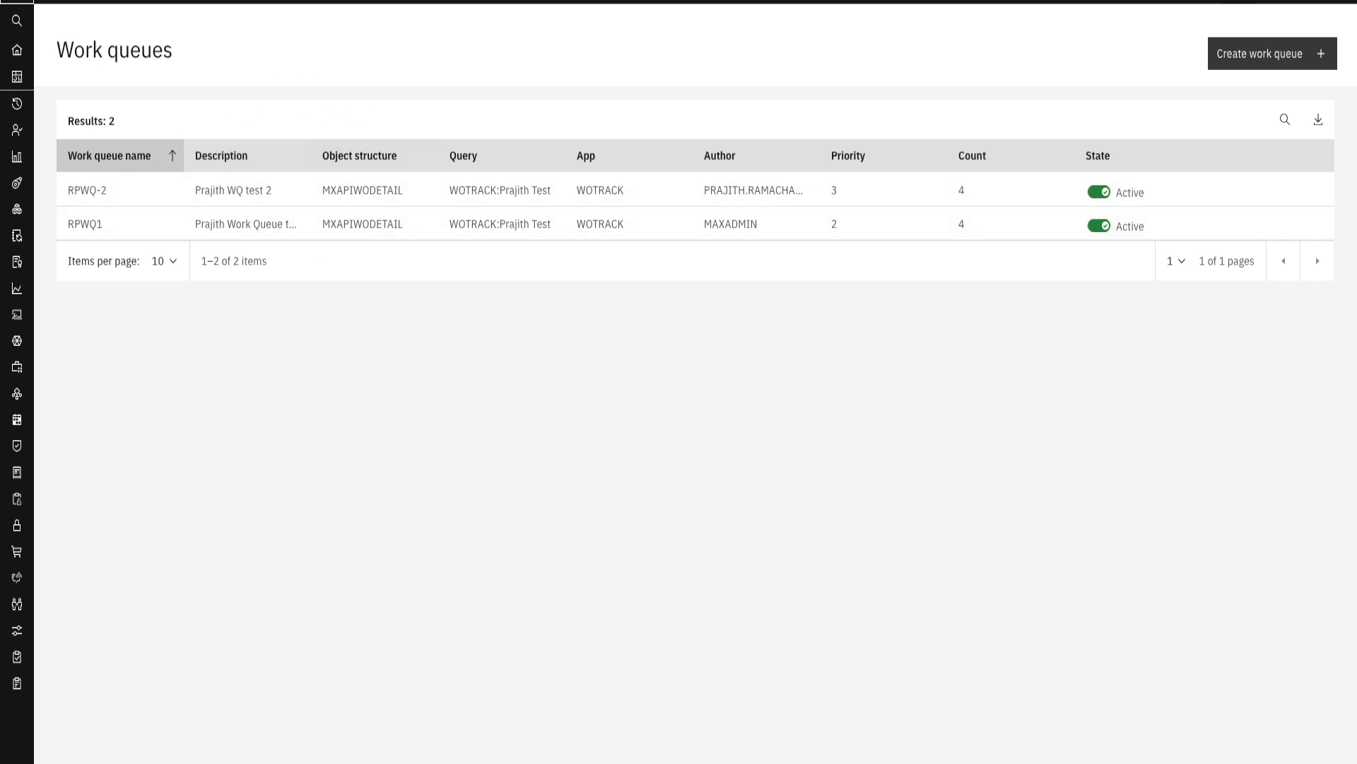
{"action": "mouse_move", "coordinate": [9, 2]}
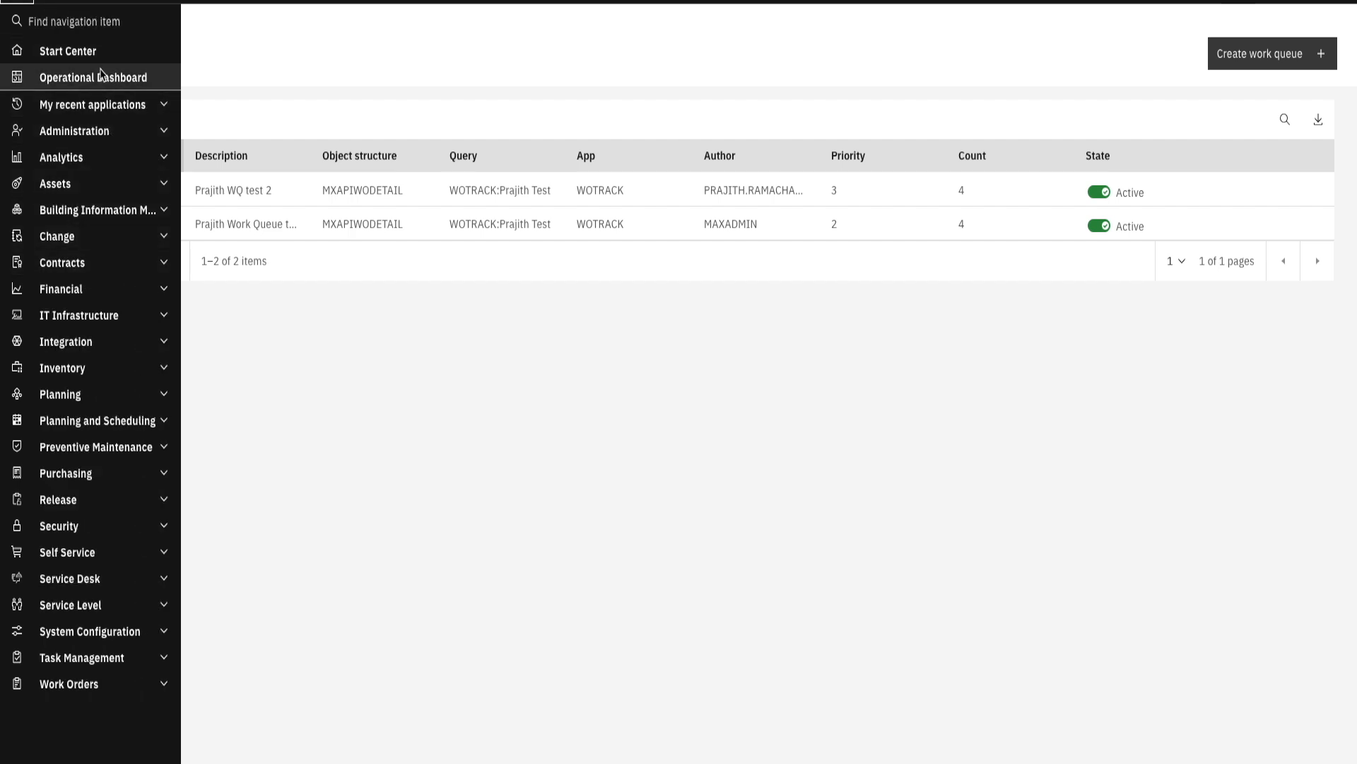
{"action": "left_click", "coordinate": [100, 75]}
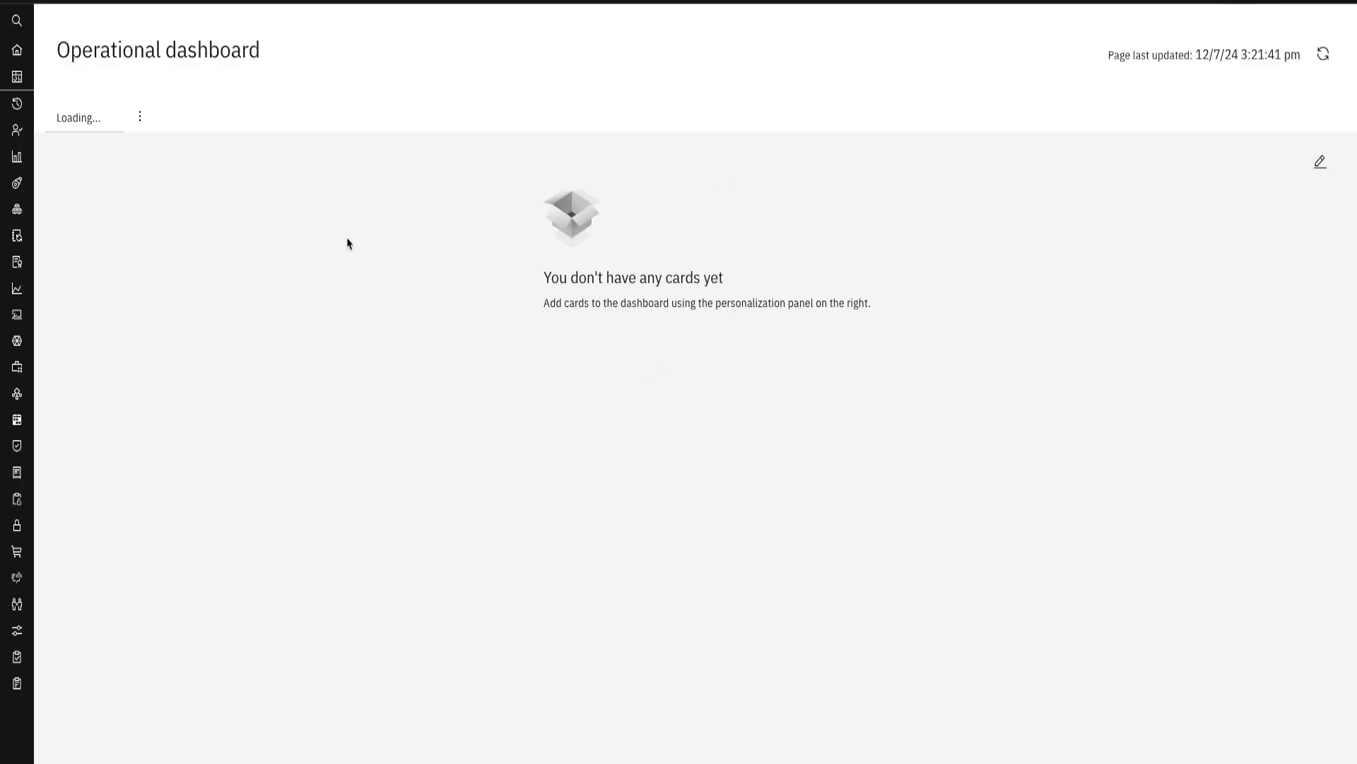
{"action": "scroll", "coordinate": [897, 547], "scroll_direction": "down", "scroll_amount": 2}
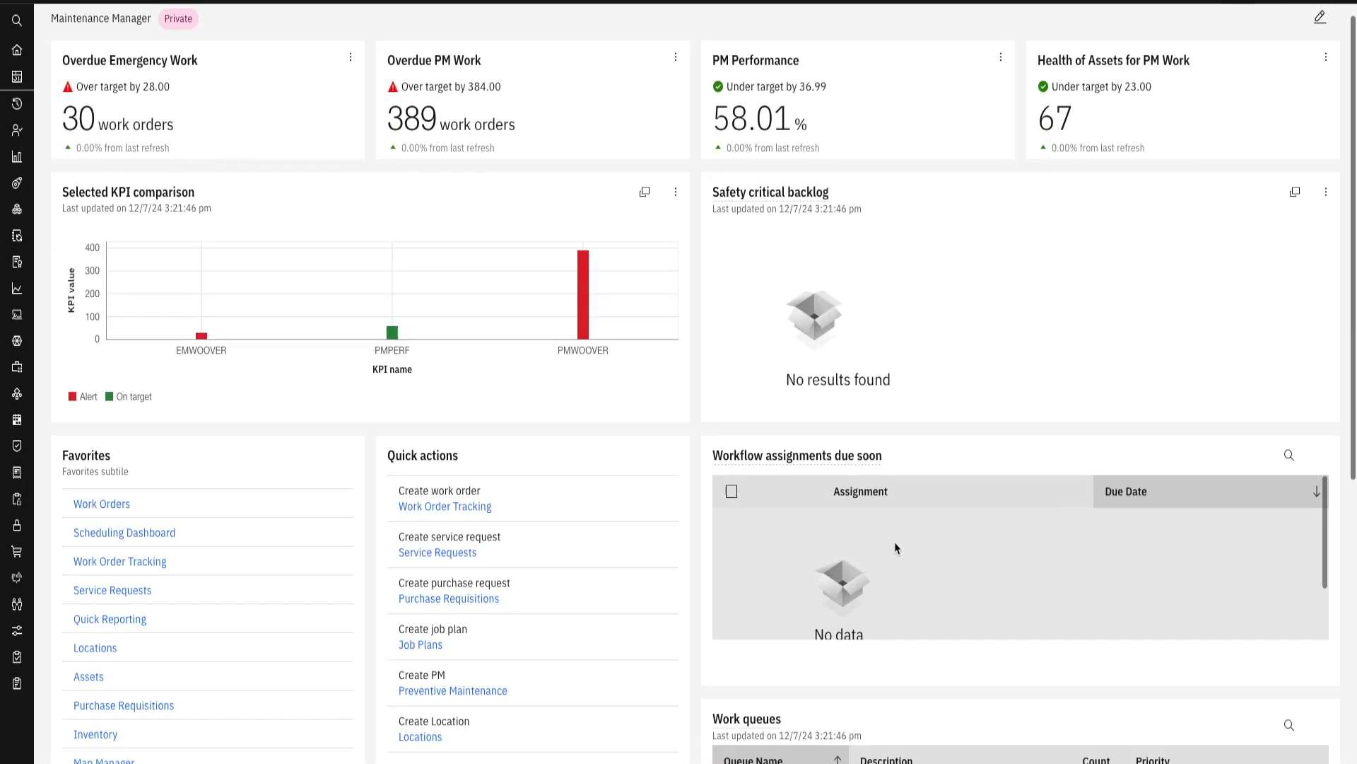
{"action": "scroll", "coordinate": [736, 564], "scroll_direction": "down", "scroll_amount": 3}
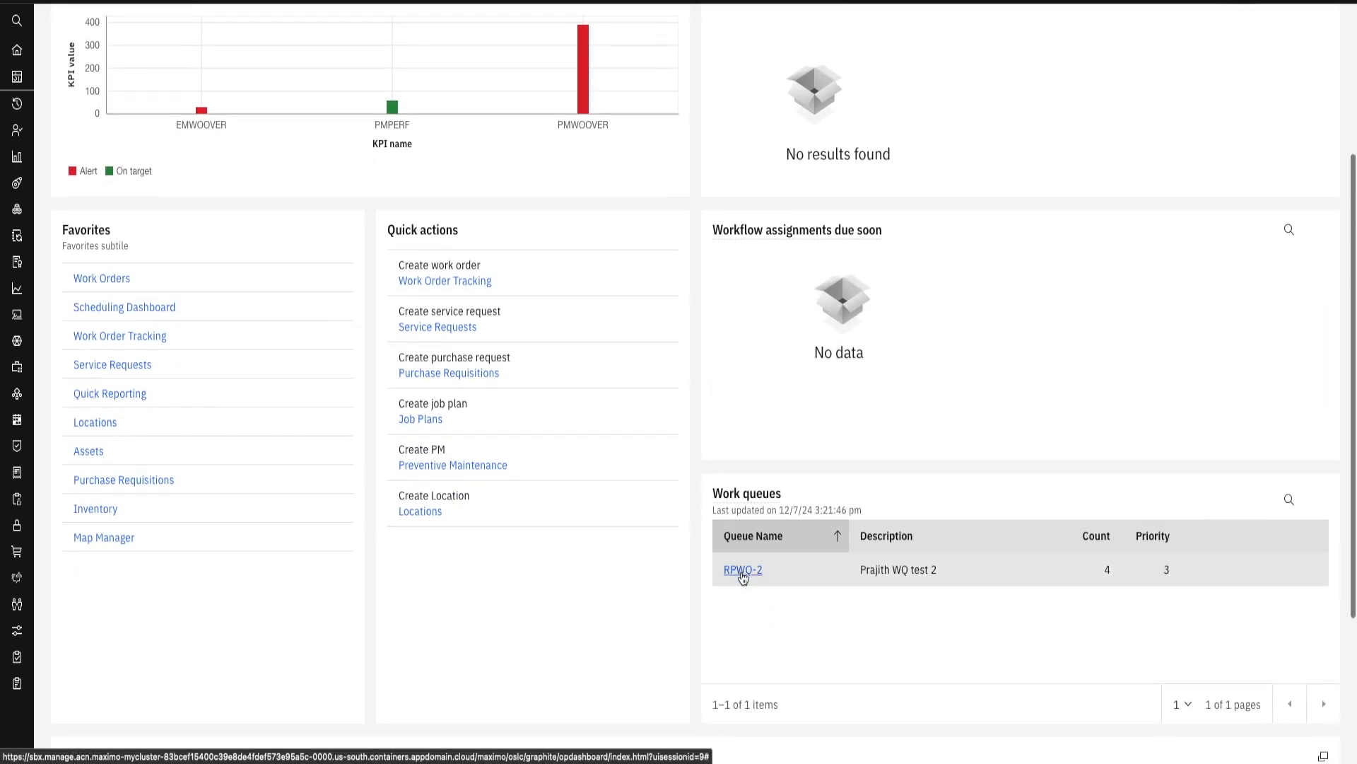
{"action": "left_click", "coordinate": [742, 573]}
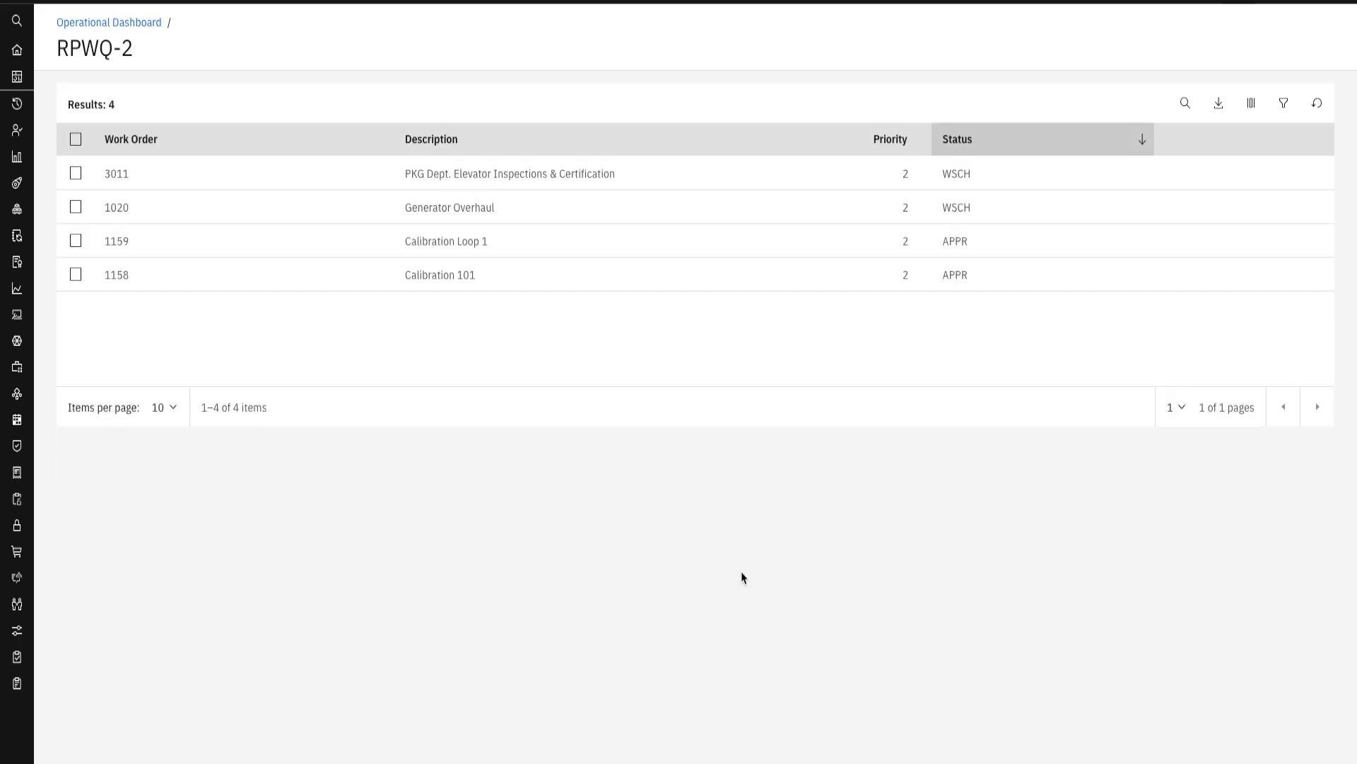
{"action": "left_click", "coordinate": [75, 173]}
{"action": "left_click", "coordinate": [75, 207]}
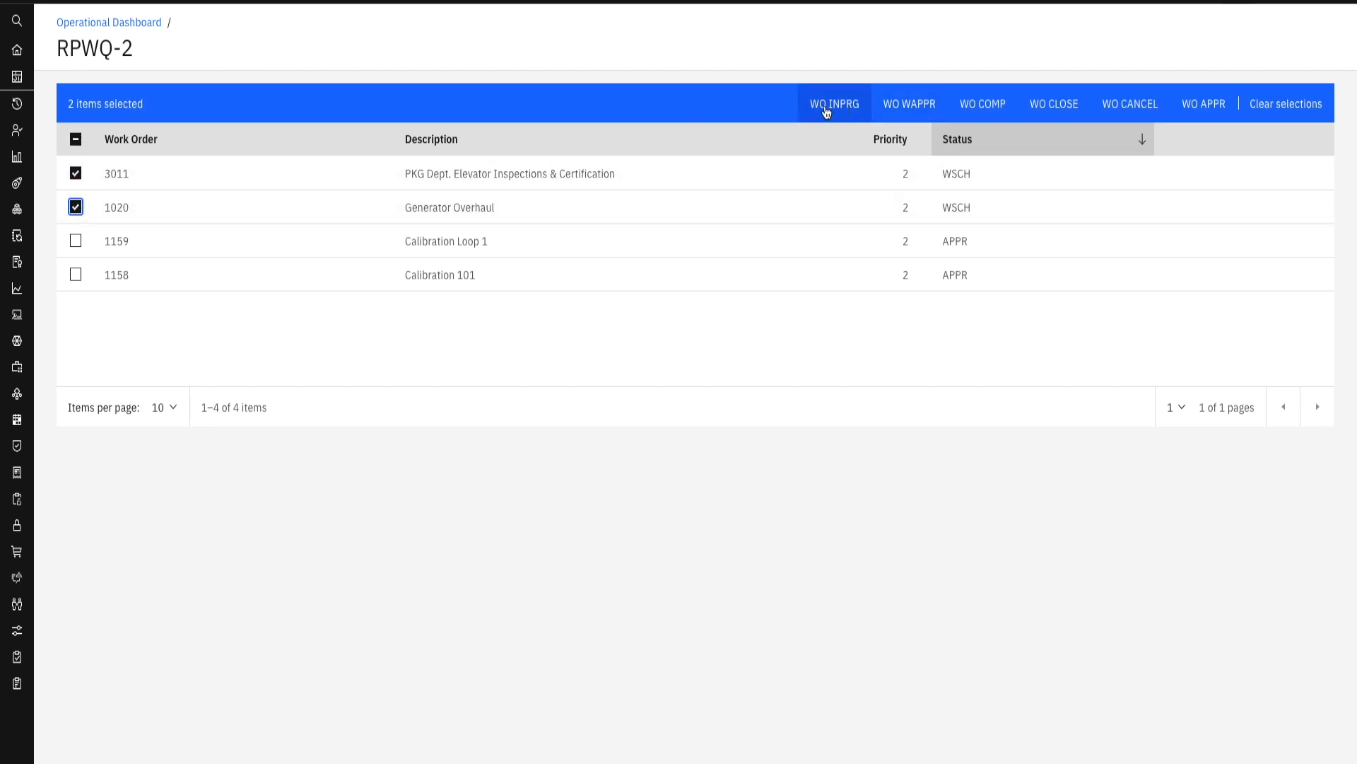